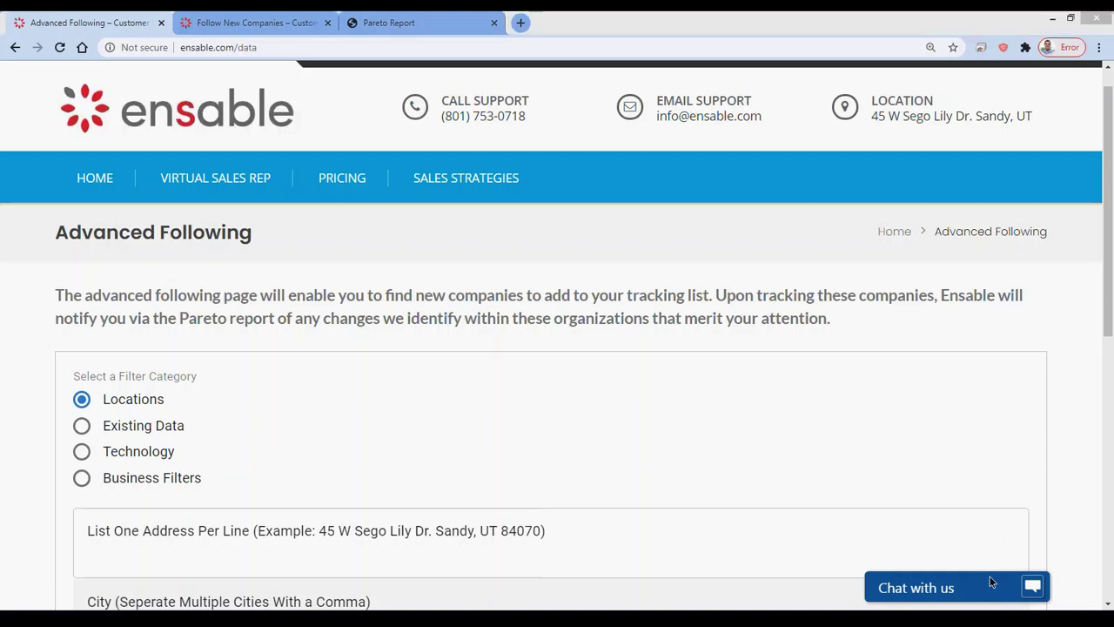
- Look over the Advanced Following page, examining its introduction, filter categories, location fields and submission options
left_click(1072, 449)
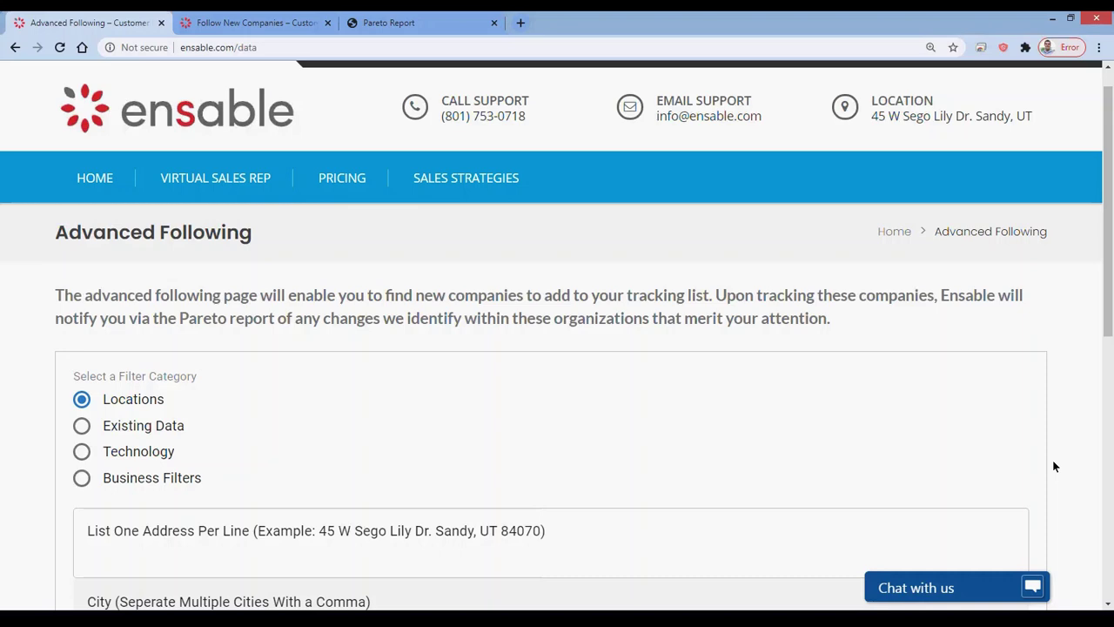
scroll(1053, 467, "down", 2)
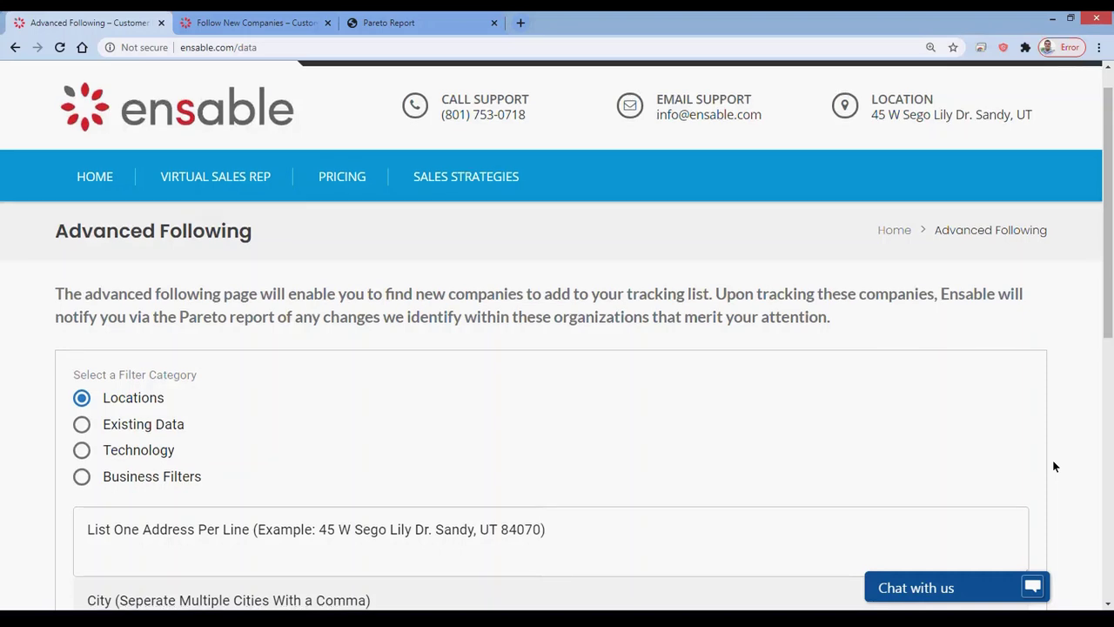
scroll(1052, 466, "up", 2)
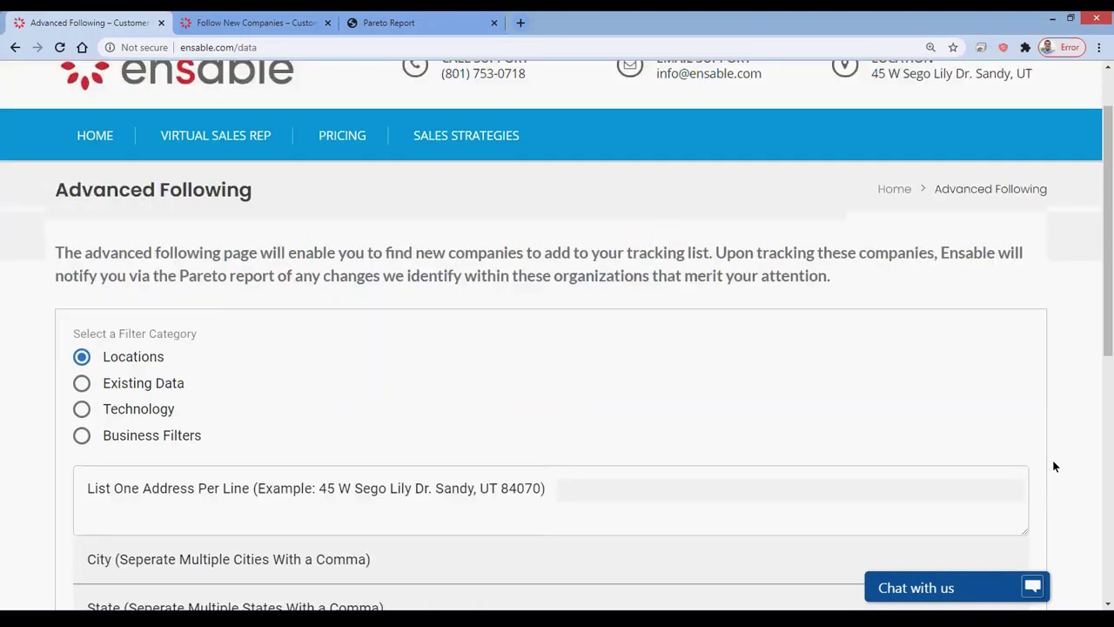
left_click(287, 41)
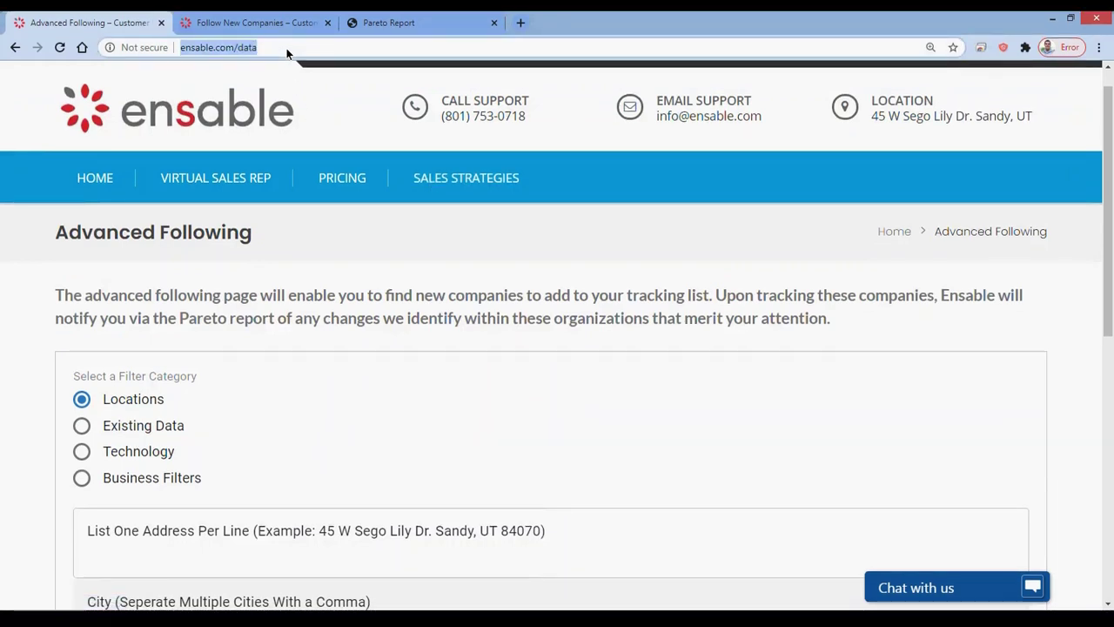
left_click(322, 311)
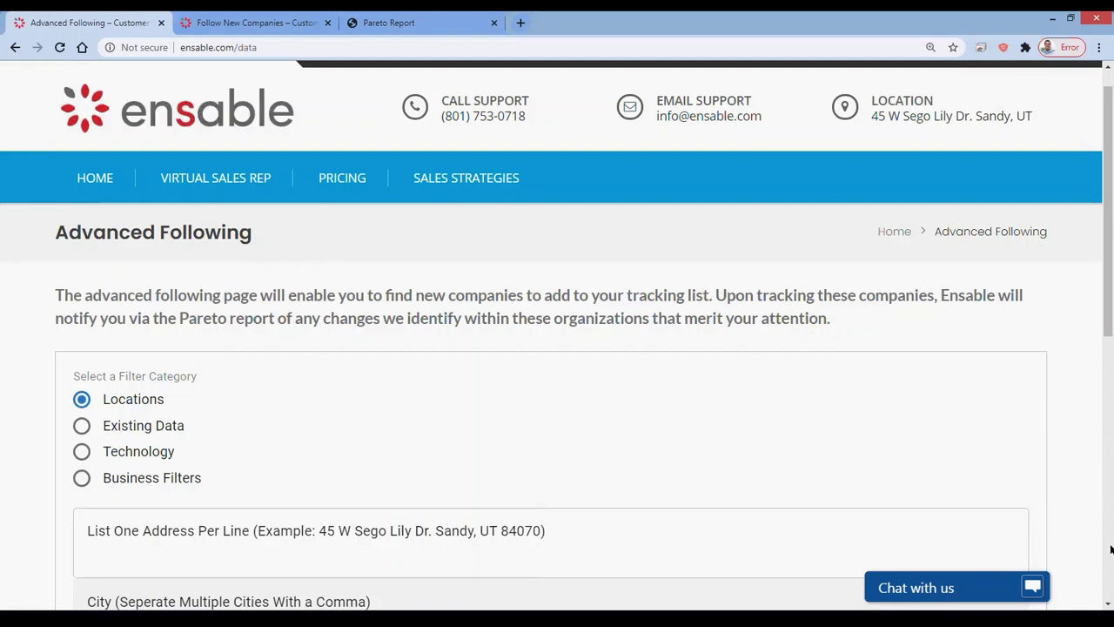
scroll(966, 452, "down", 1)
scroll(965, 451, "down", 3)
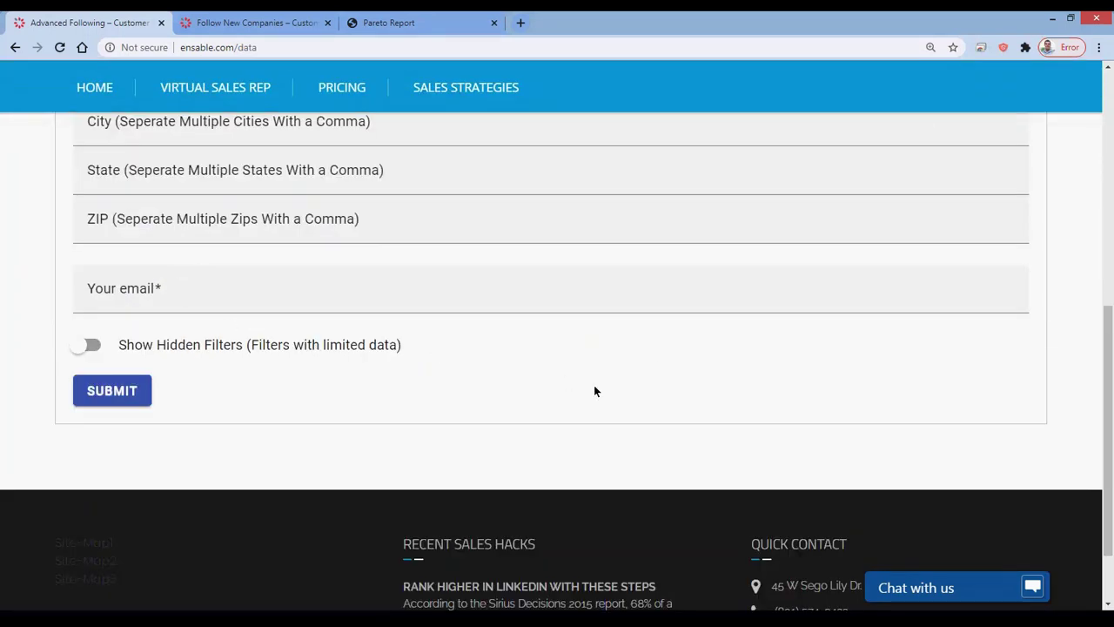
scroll(491, 356, "up", 6)
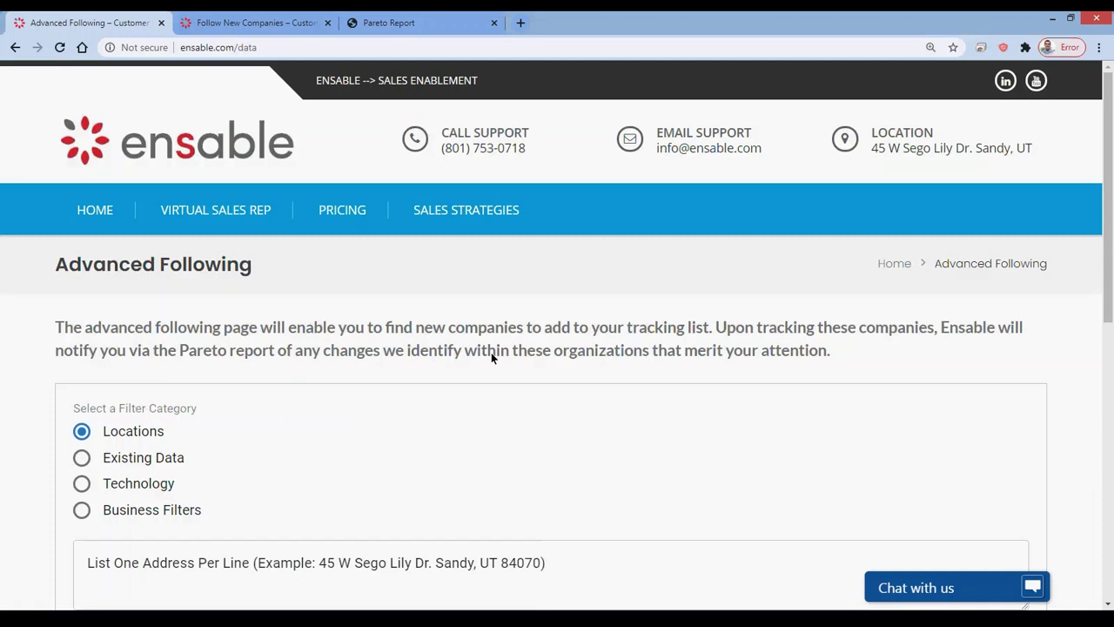
scroll(491, 356, "down", 2)
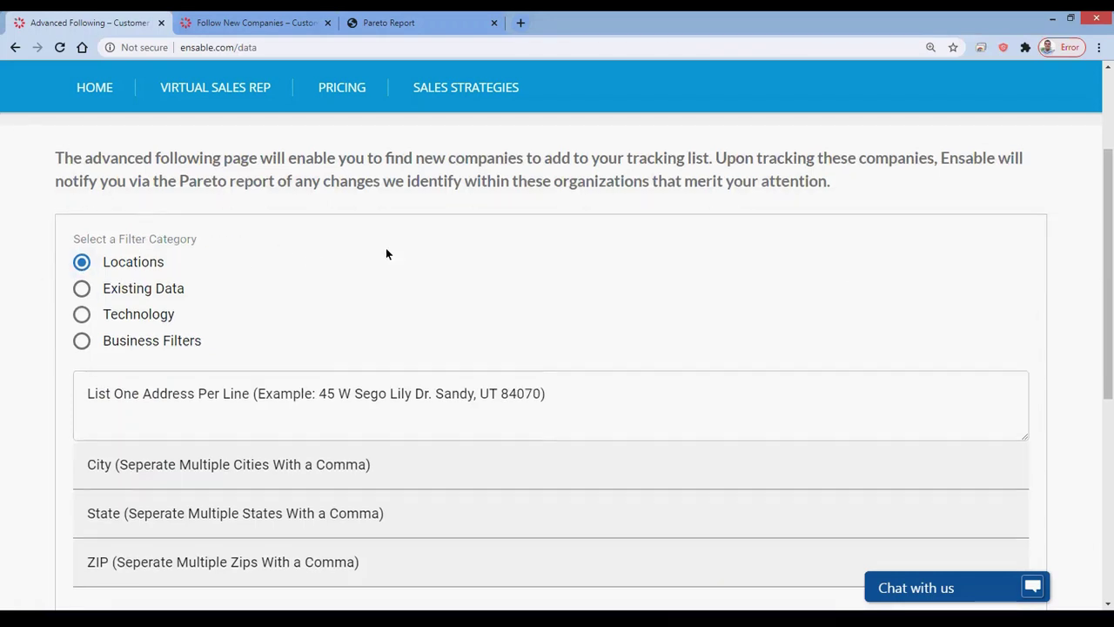
scroll(387, 253, "down", 1)
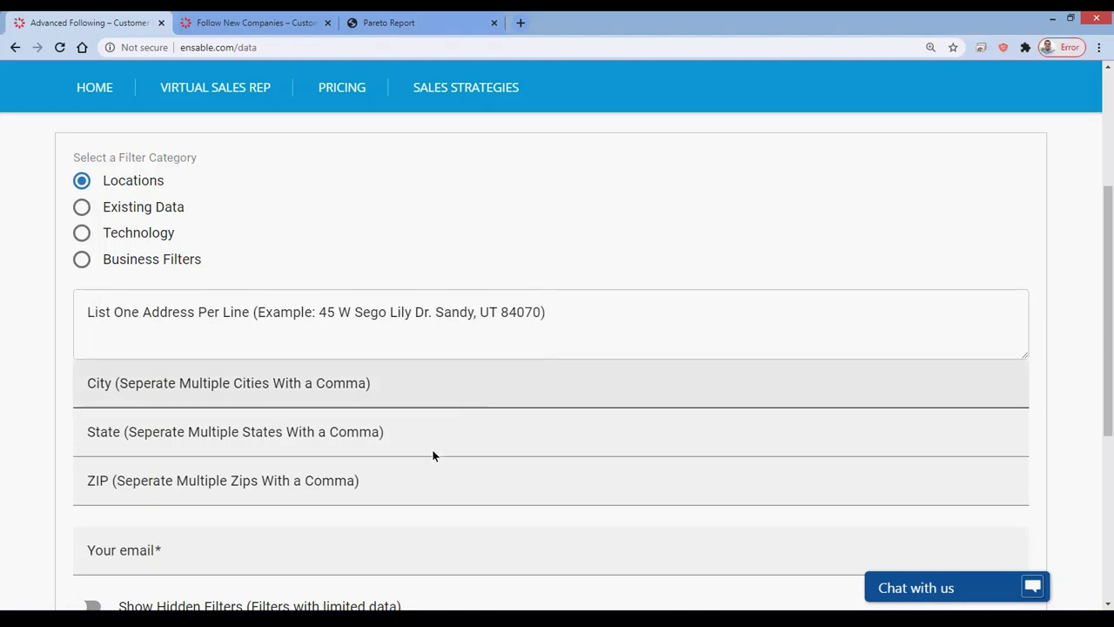
- Paste the copied list of street addresses, one per line, into the address filter of the Locations category
left_click(299, 324)
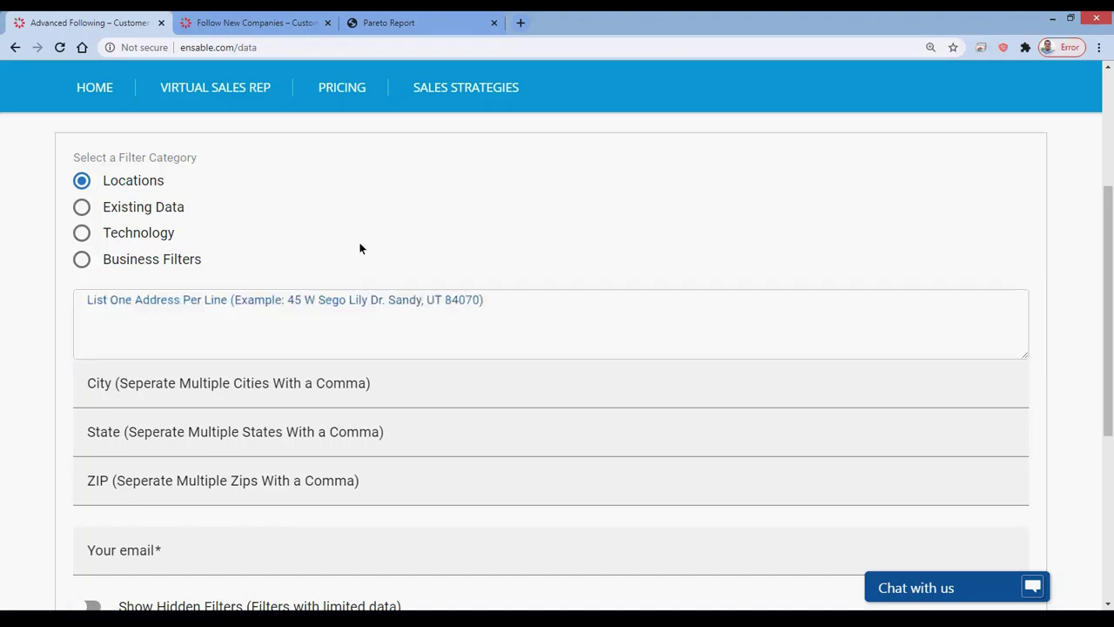
left_click(189, 318)
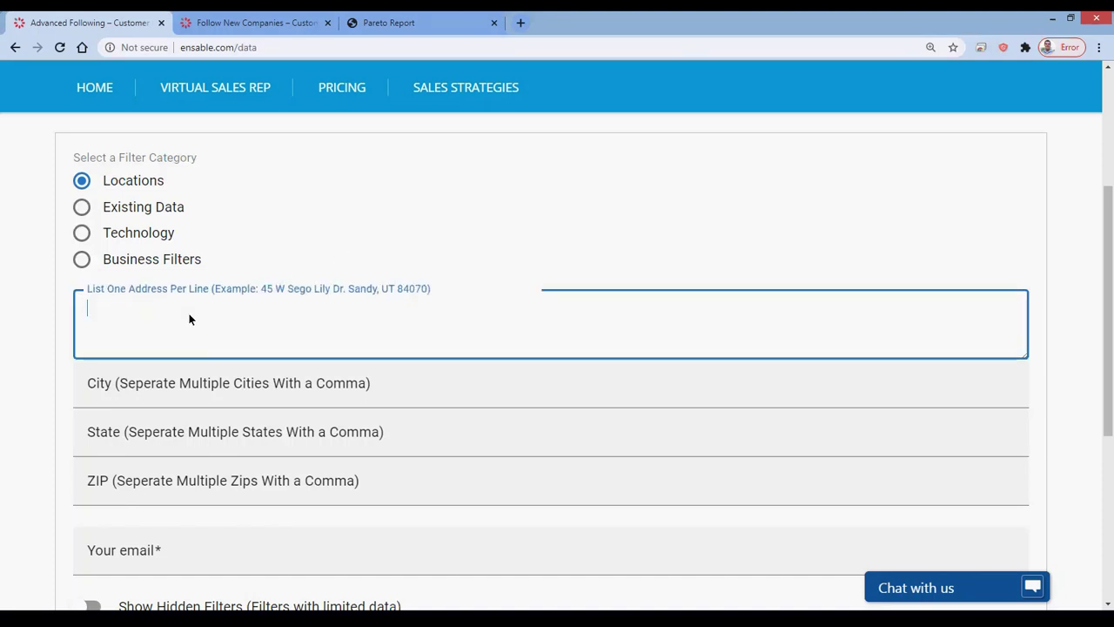
left_click(414, 235)
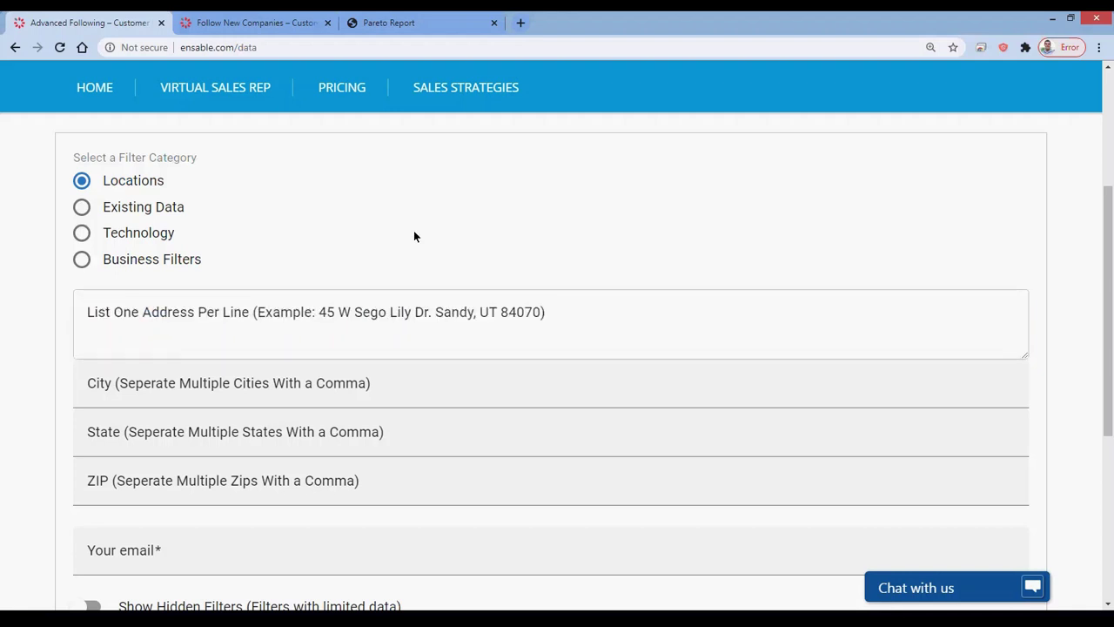
left_click(148, 325)
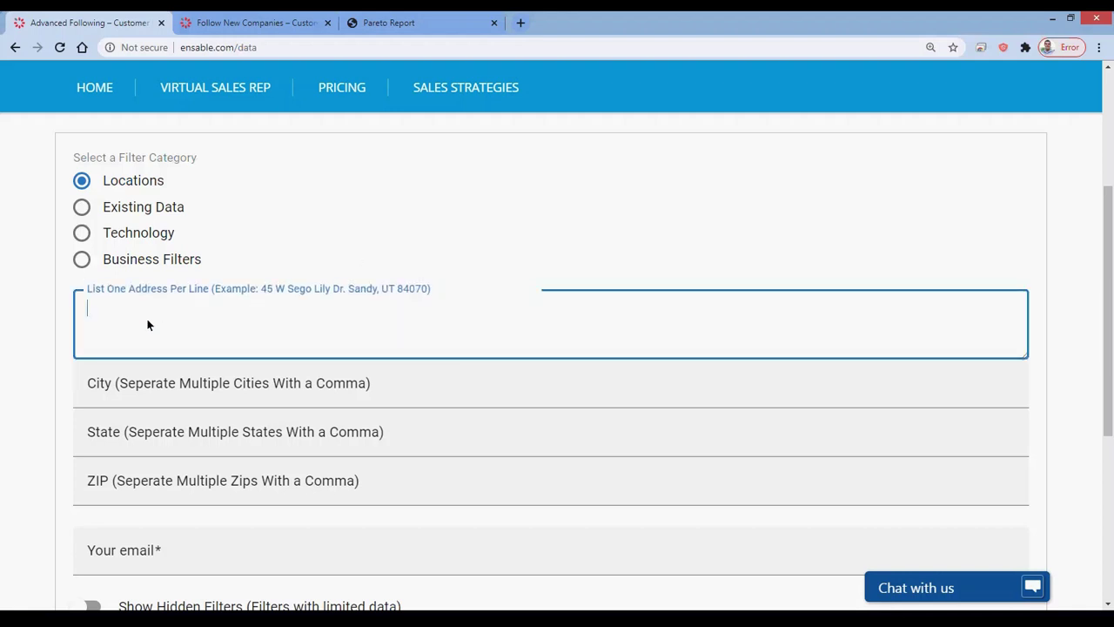
key("ctrl+v")
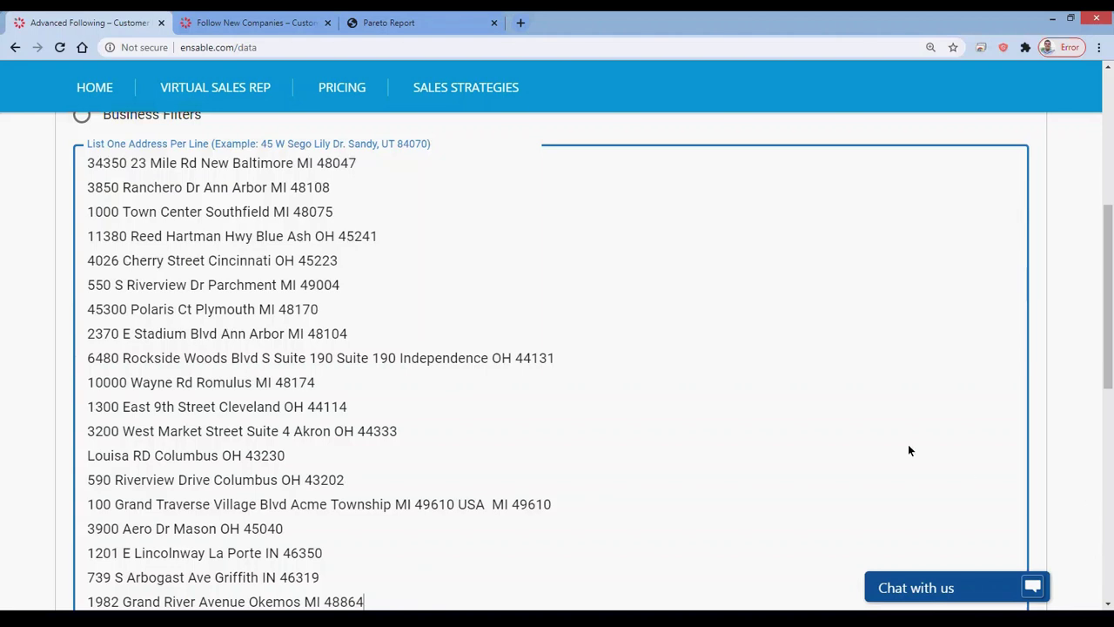
- Clear all the pasted addresses from the address filter
left_click(877, 433)
key("ctrl+a")
key("BackSpace")
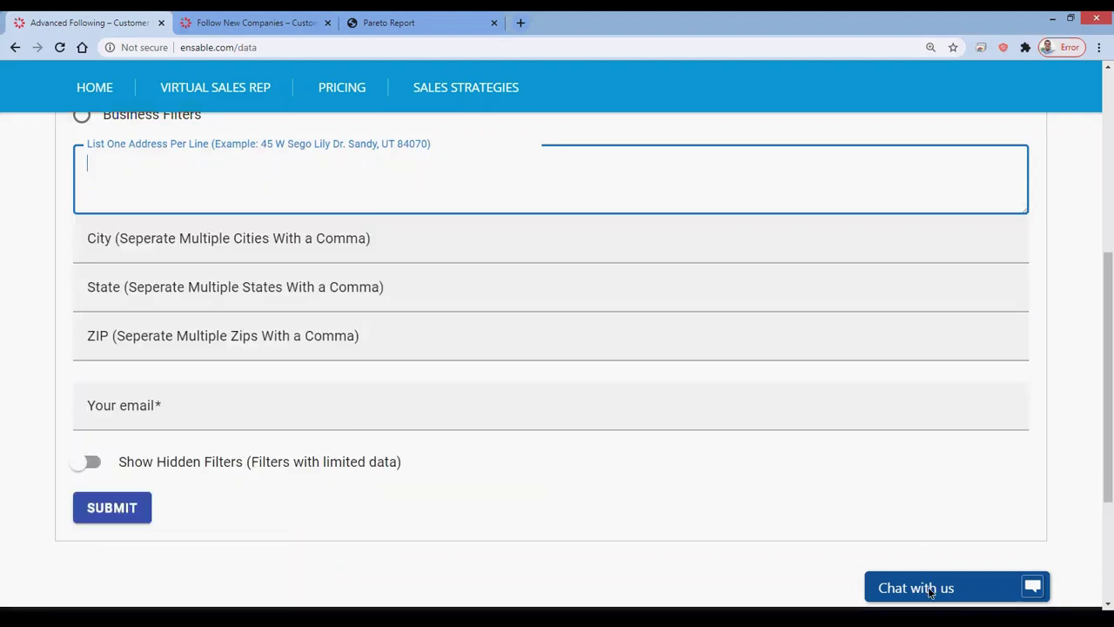
left_click(1062, 377)
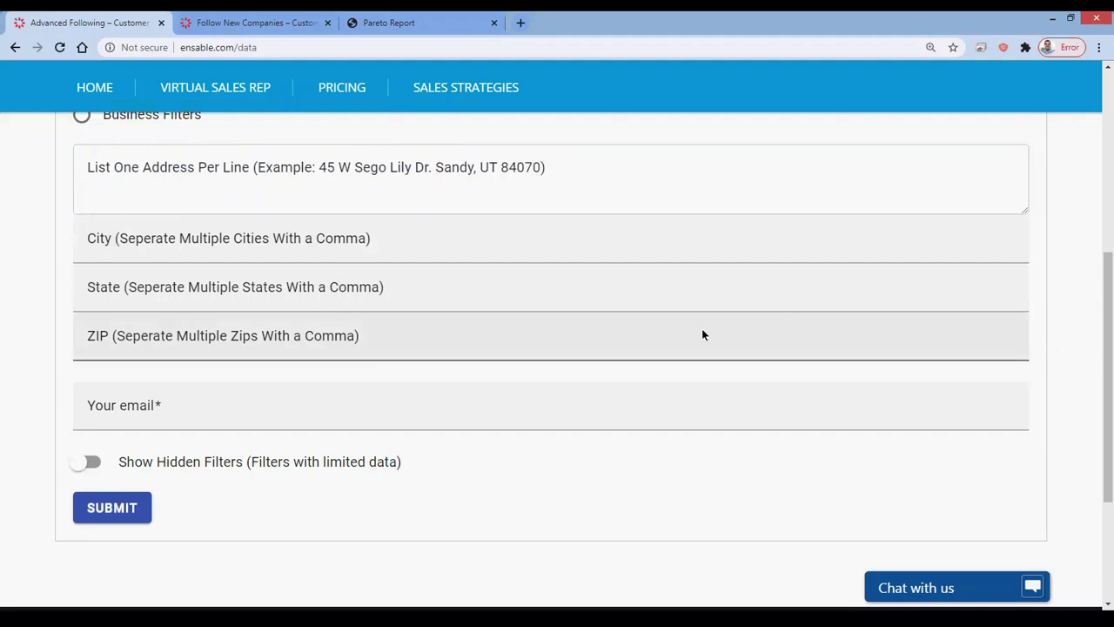
- Set the State filter in the Locations category to CA,TX
left_click(224, 295)
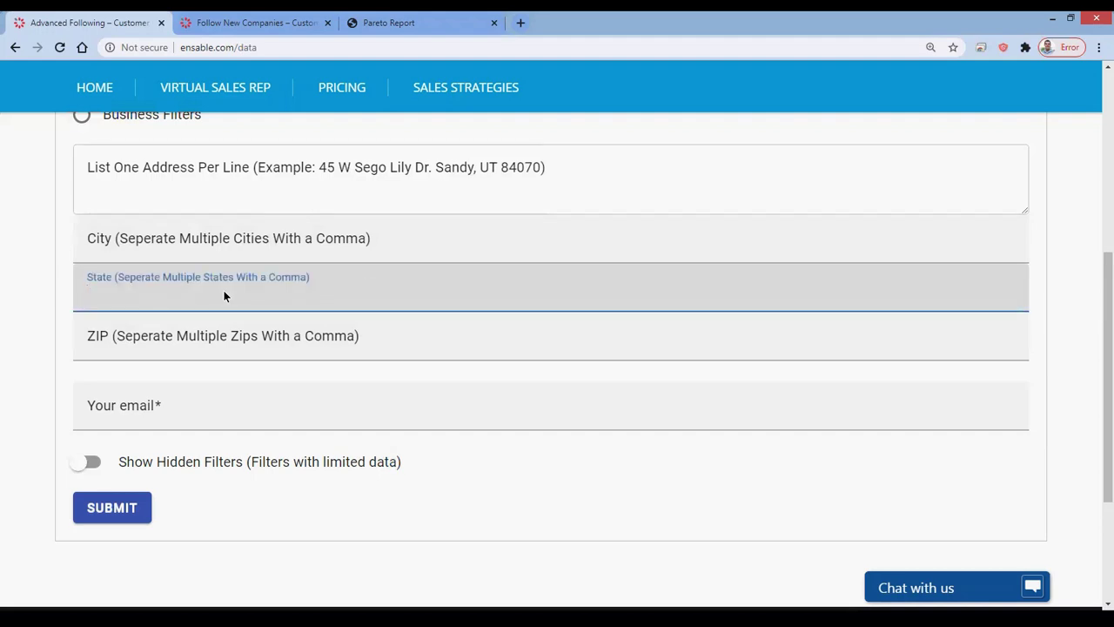
type("CA,TX")
left_click(169, 341)
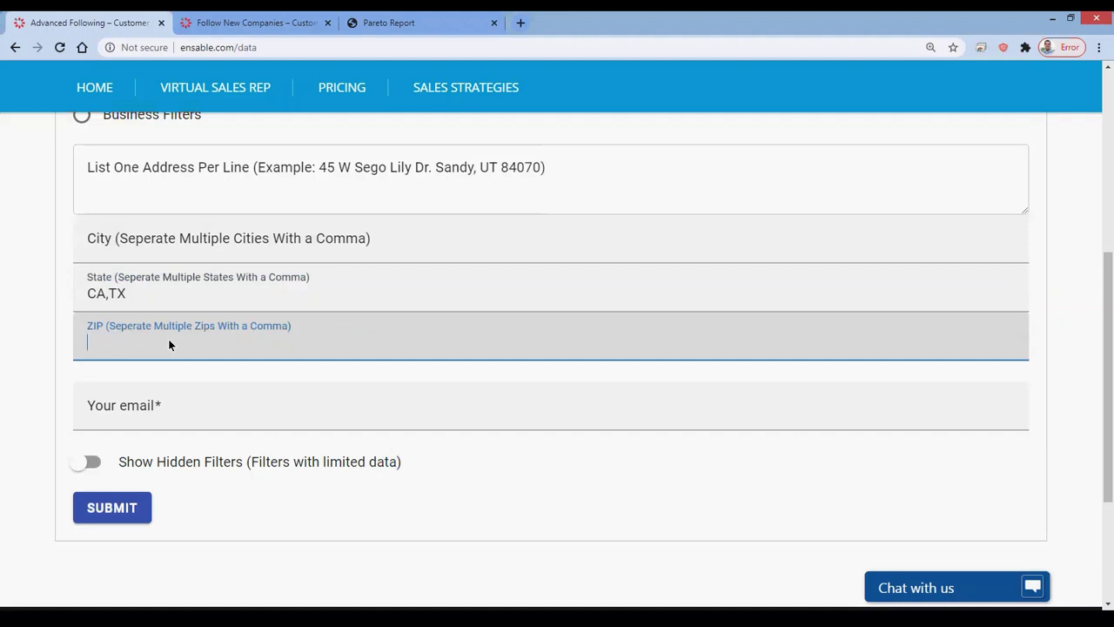
scroll(1108, 249, "up", 5)
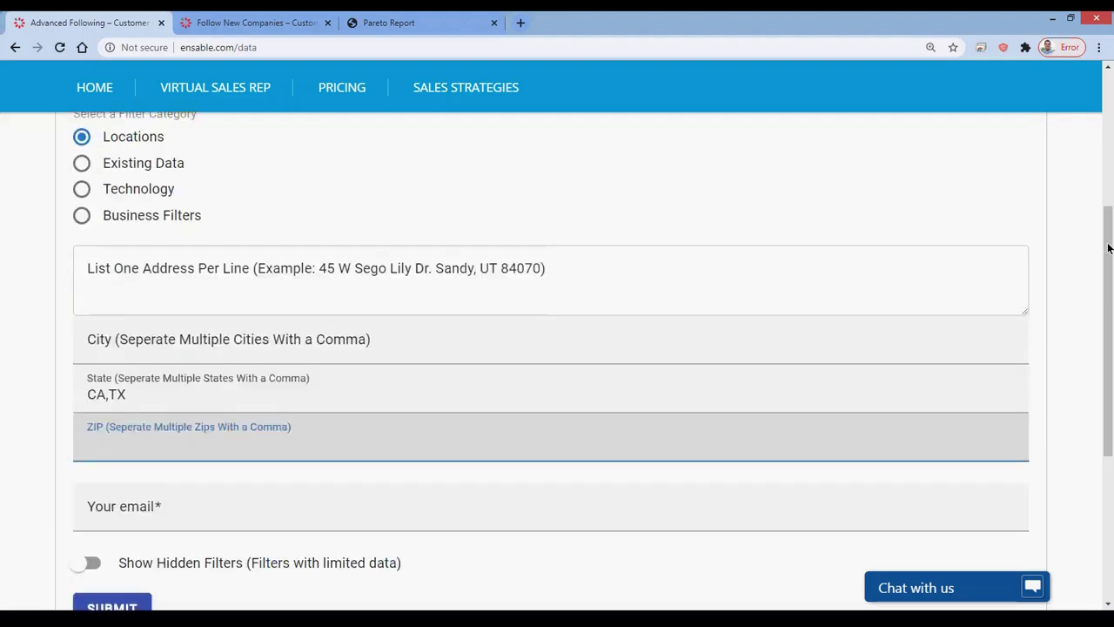
scroll(438, 342, "down", 2)
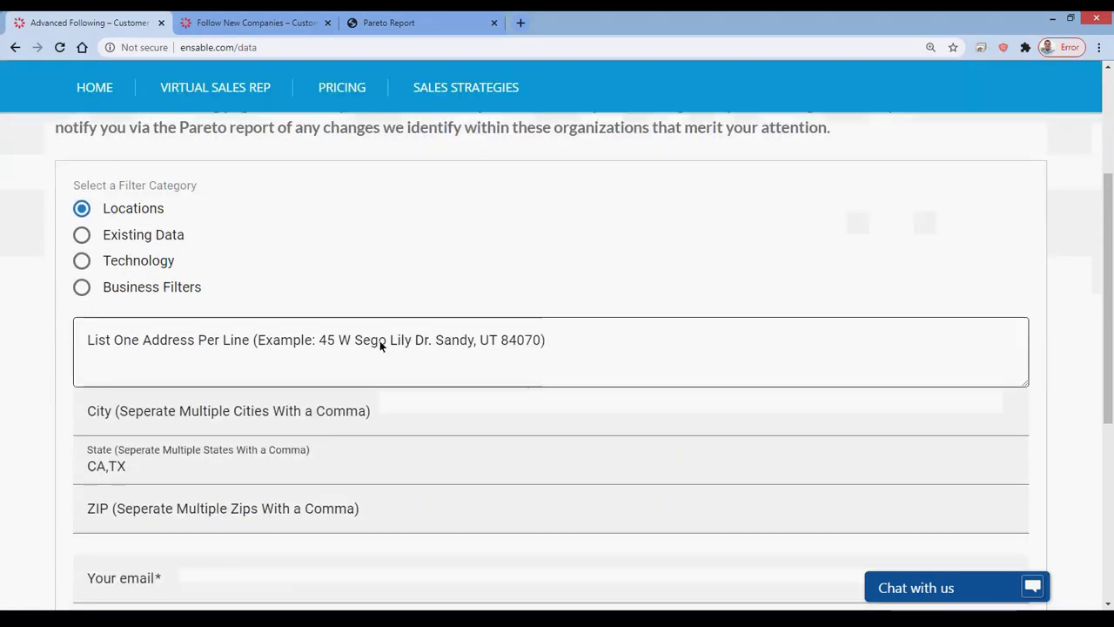
left_click(281, 350)
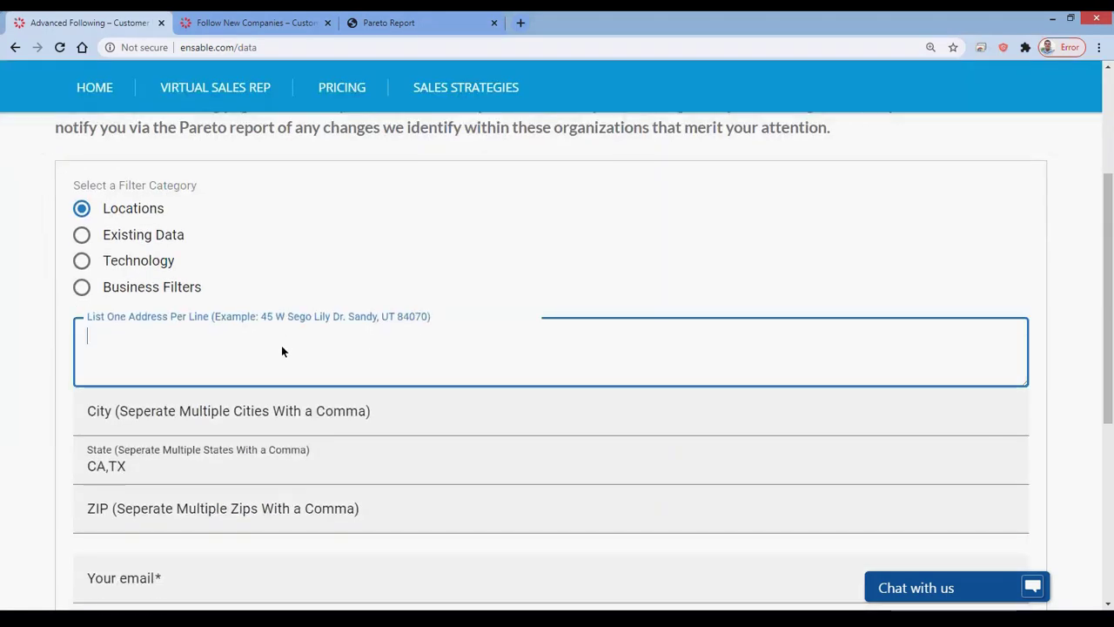
- Switch the filter category to Existing Data and place the cursor in the list of company names or websites
left_click(80, 236)
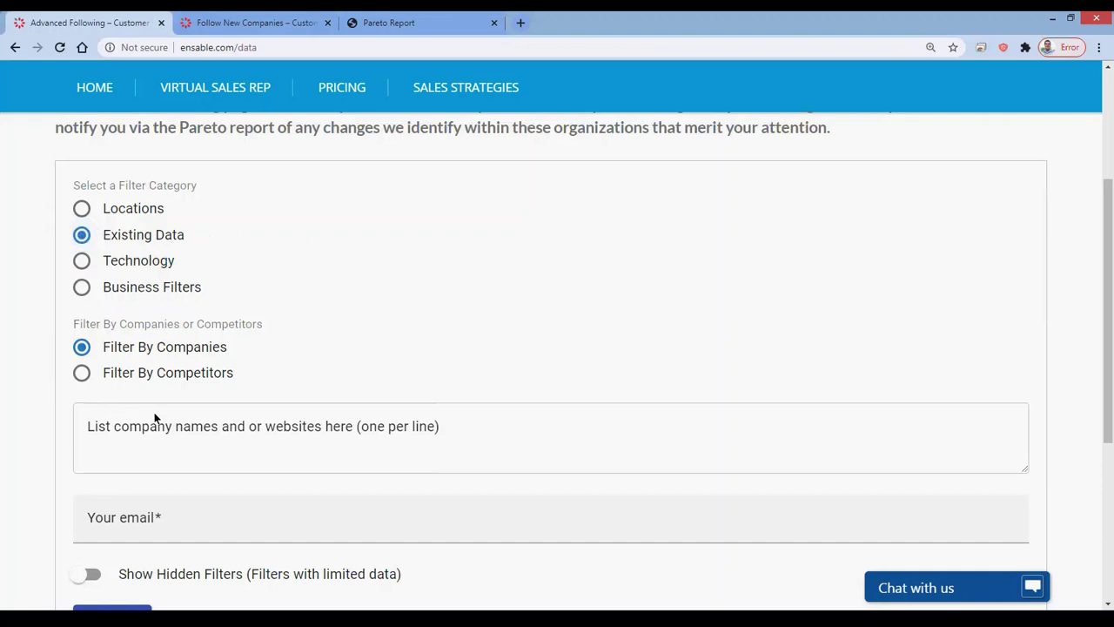
left_click(156, 445)
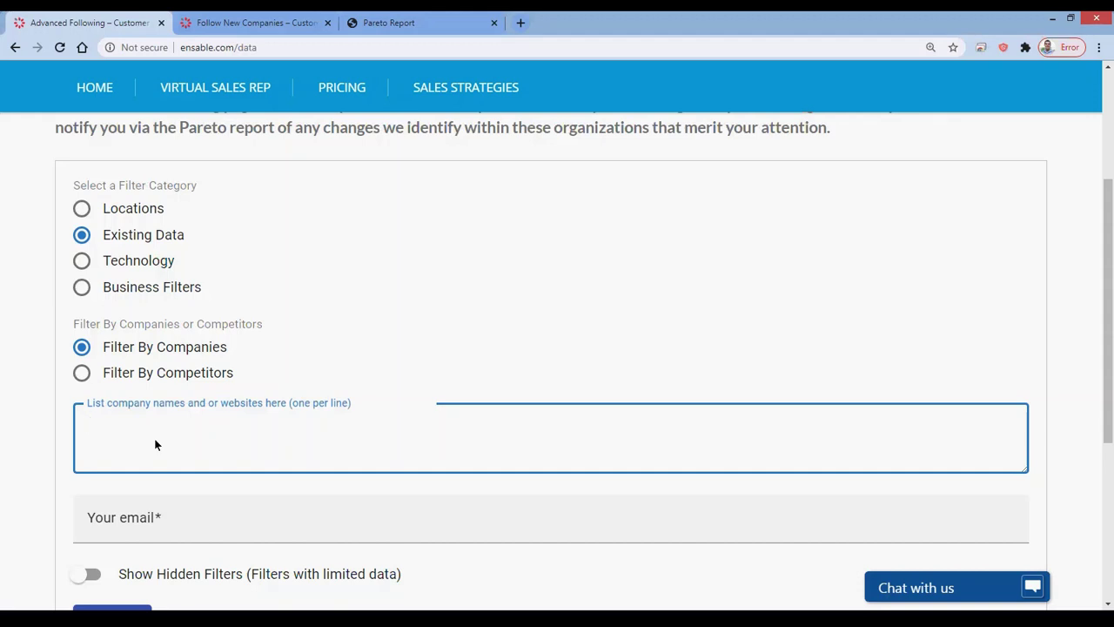
- Return to the Locations filter category and clear the State filter
left_click(115, 209)
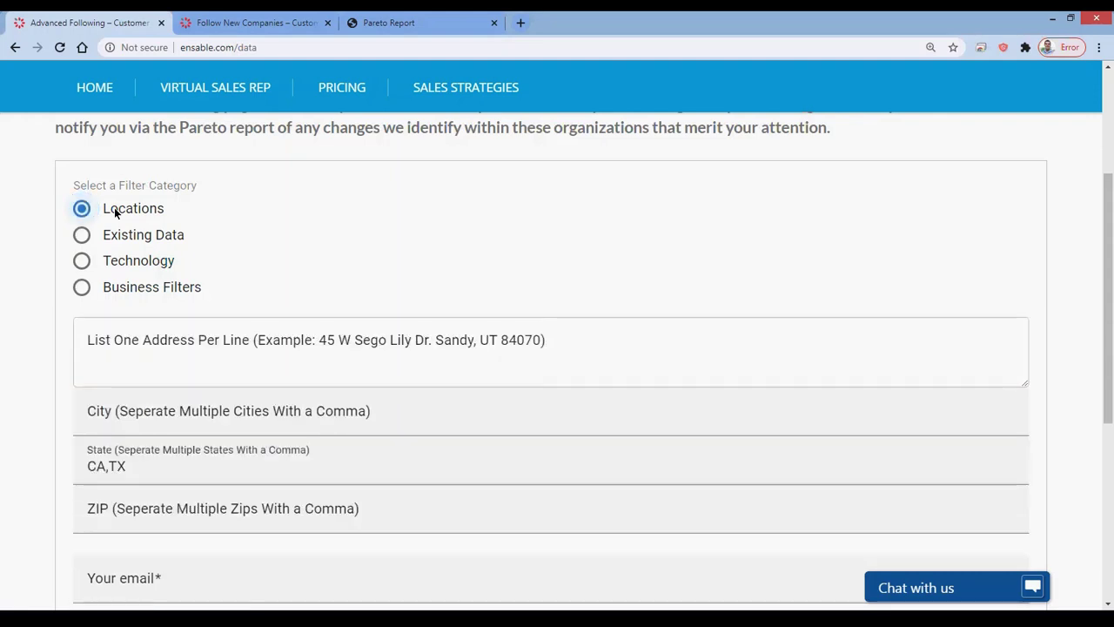
left_click(146, 475)
triple_click(147, 477)
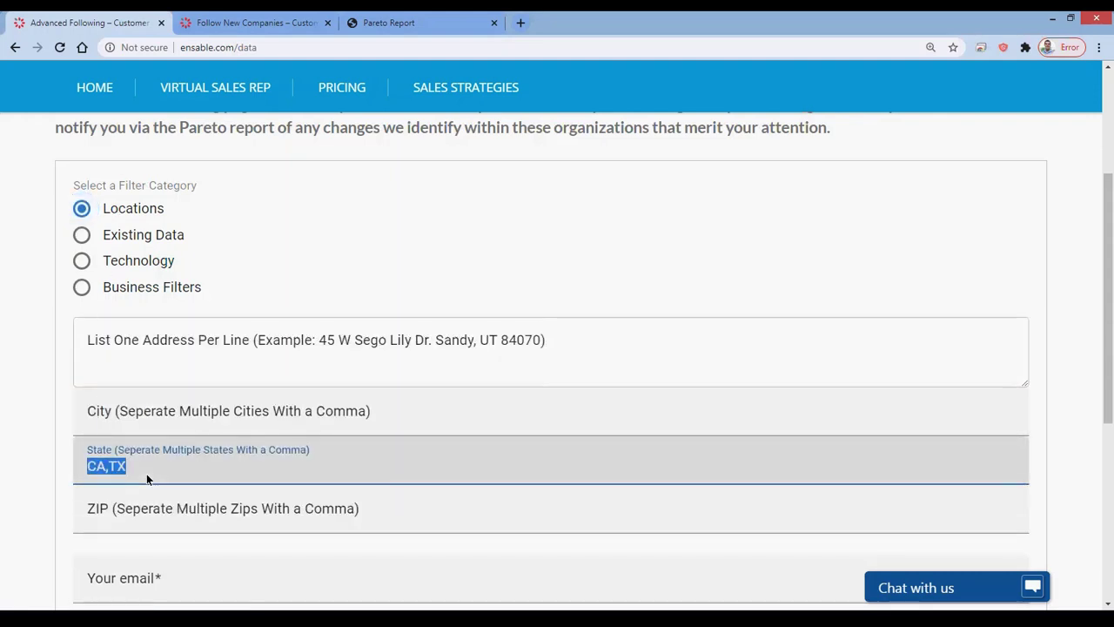
key("BackSpace")
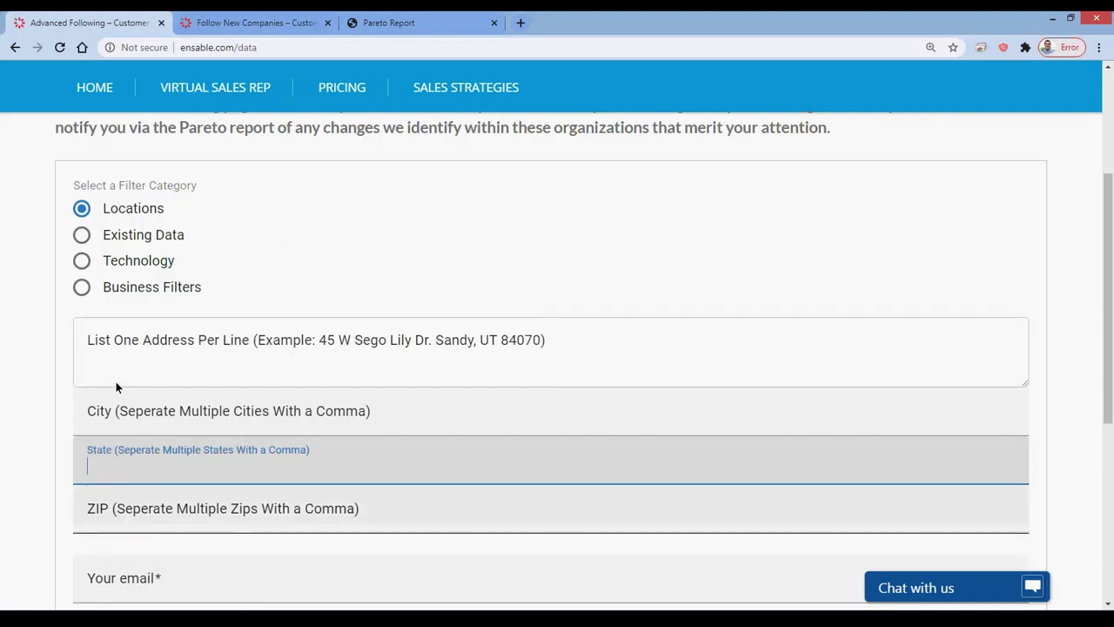
left_click(59, 376)
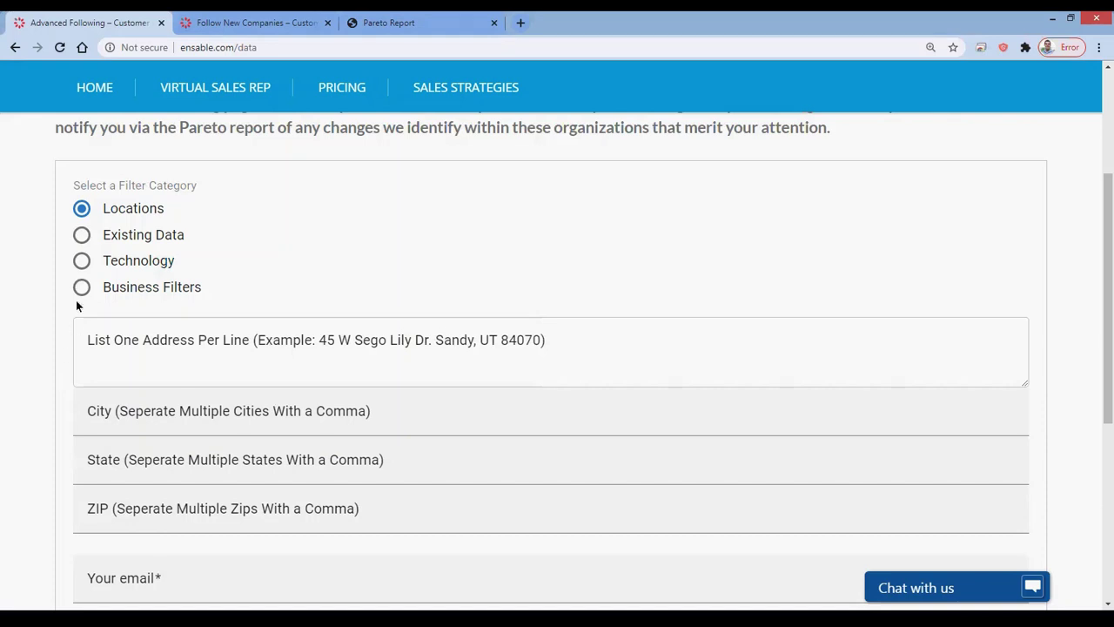
- Choose the Existing Data filter category and set it to Filter By Competitors
left_click(81, 235)
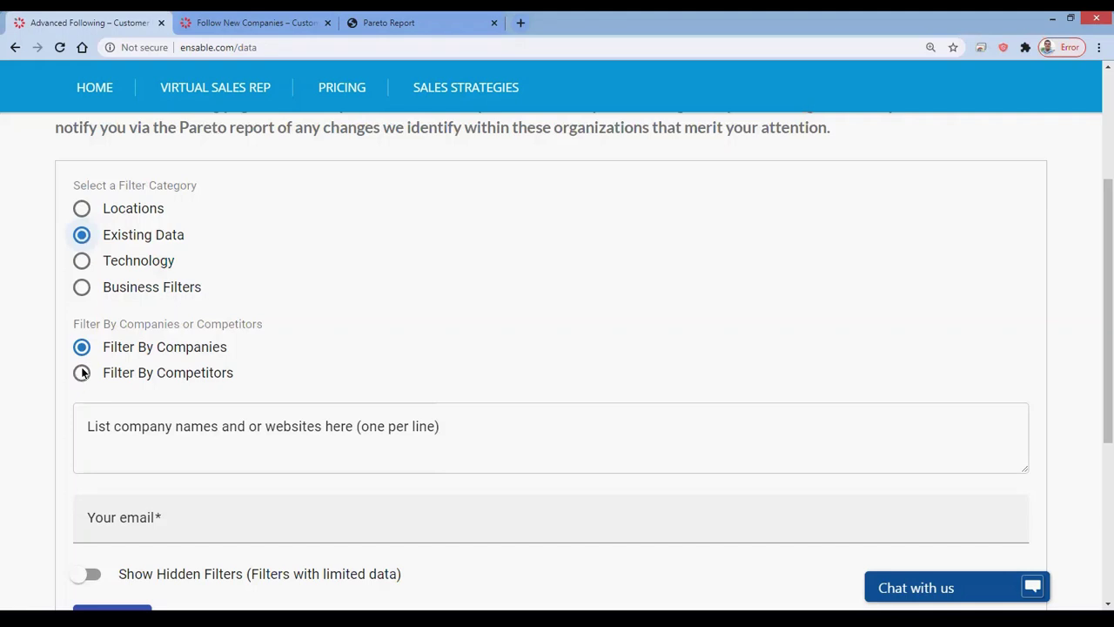
left_click(82, 372)
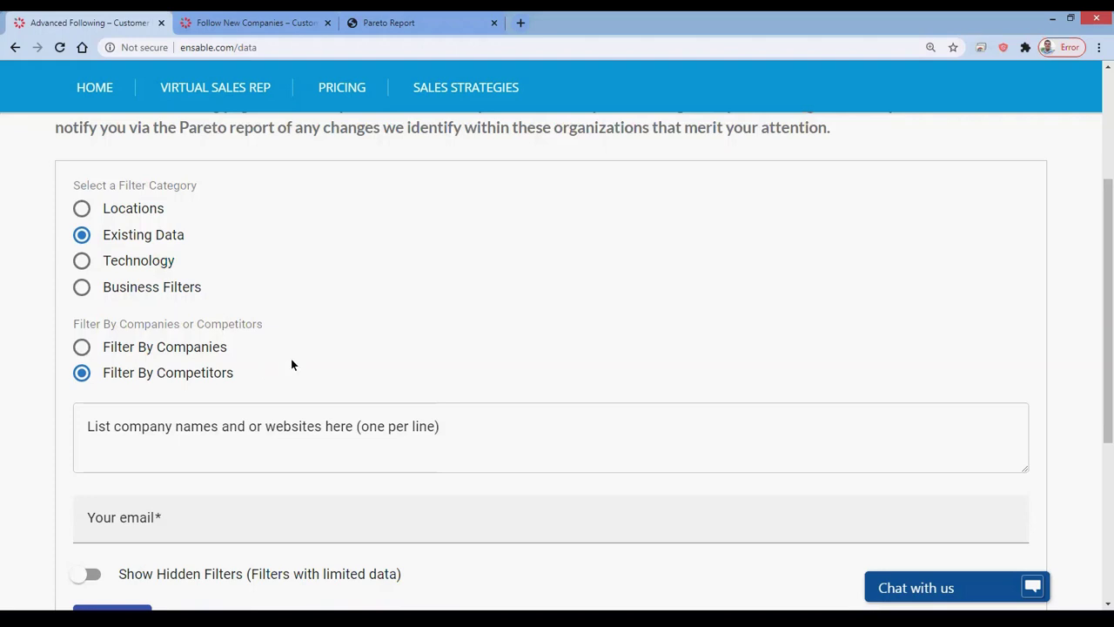
- Switch the filter category to Technology and look through the available technology filters
left_click(81, 261)
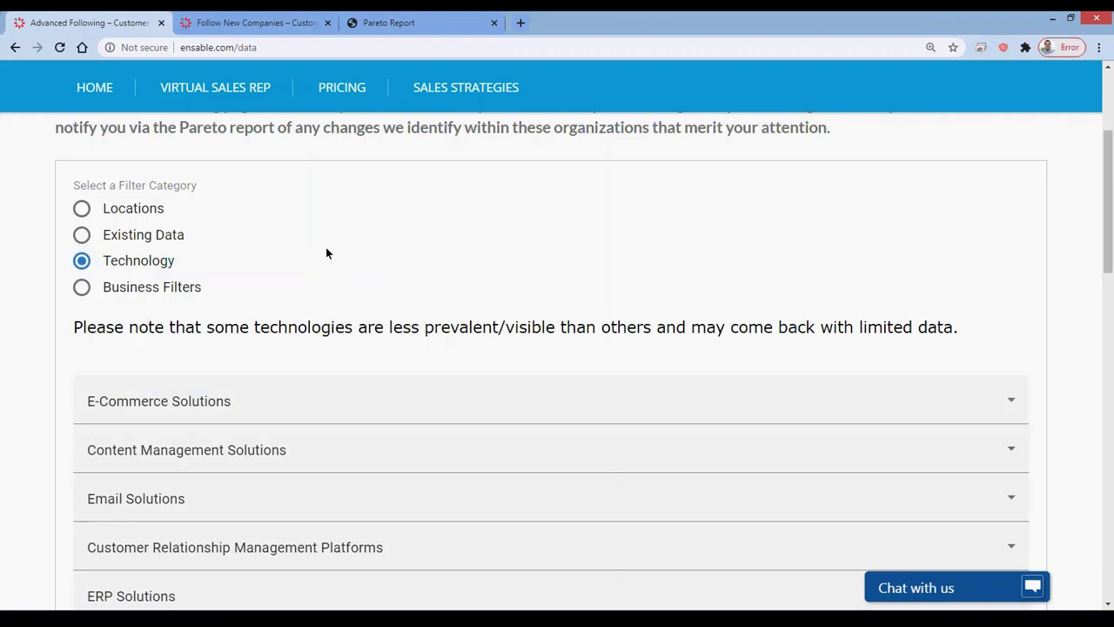
scroll(326, 251, "down", 2)
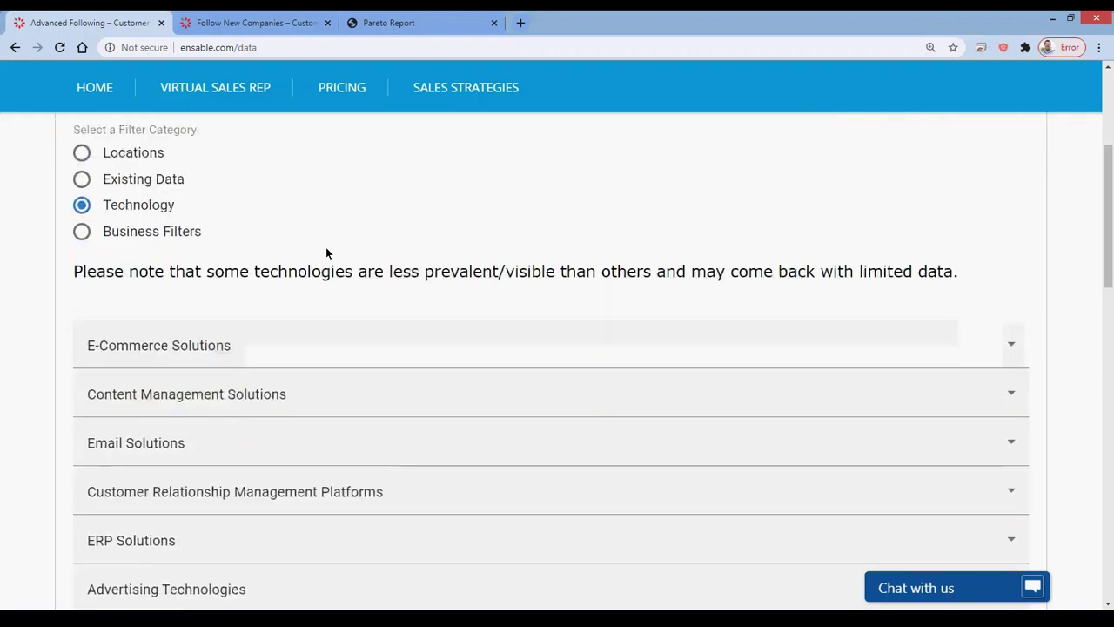
scroll(325, 249, "up", 1)
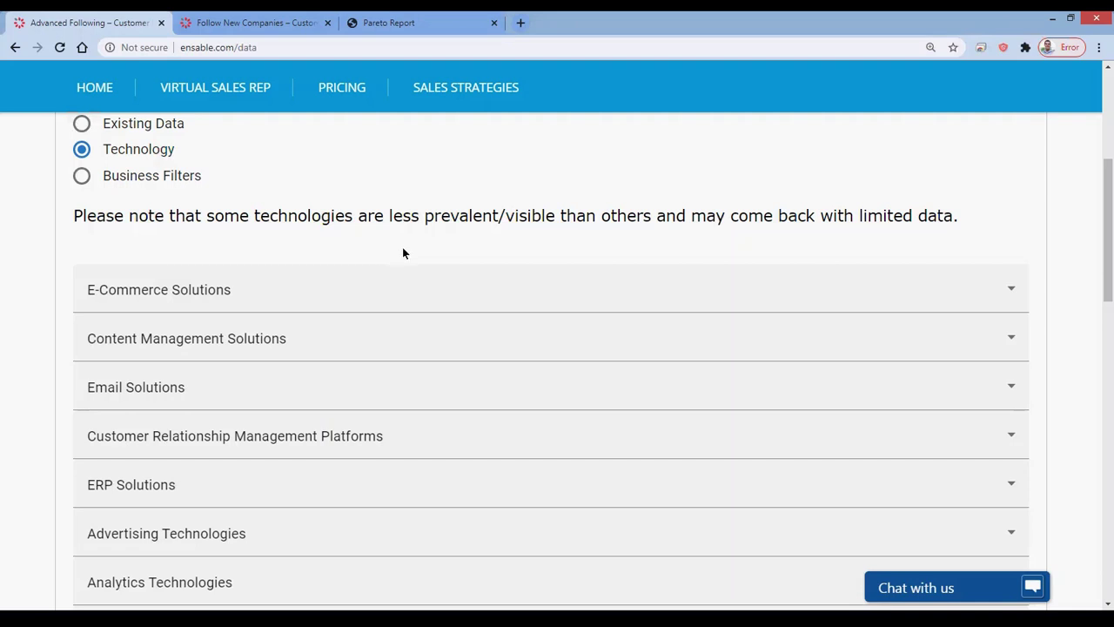
scroll(496, 236, "up", 1)
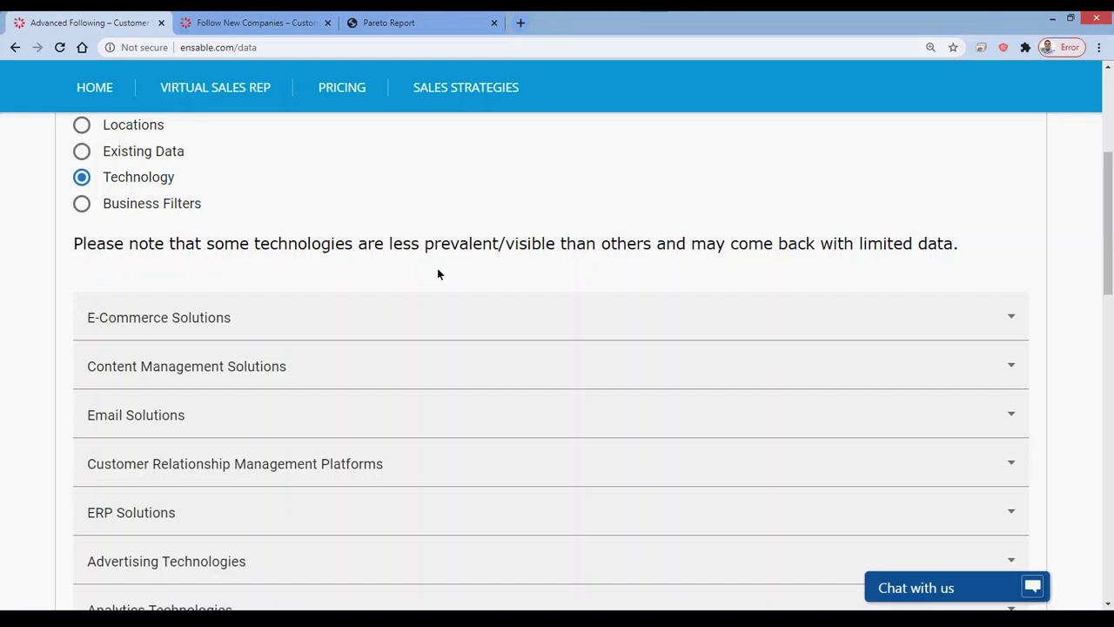
scroll(437, 272, "down", 1)
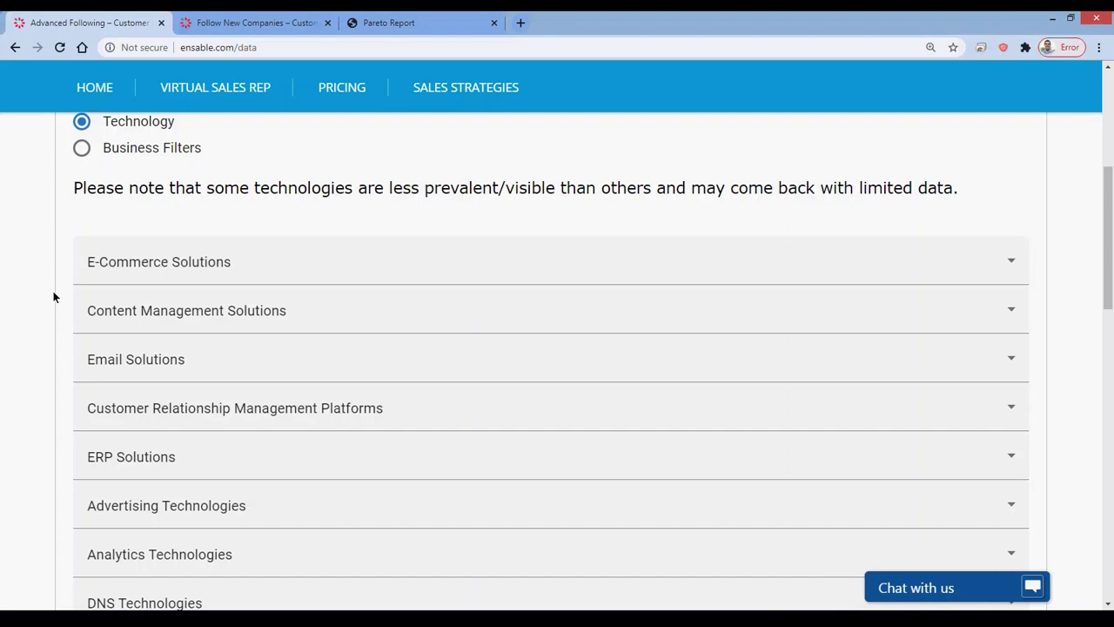
scroll(53, 297, "down", 2)
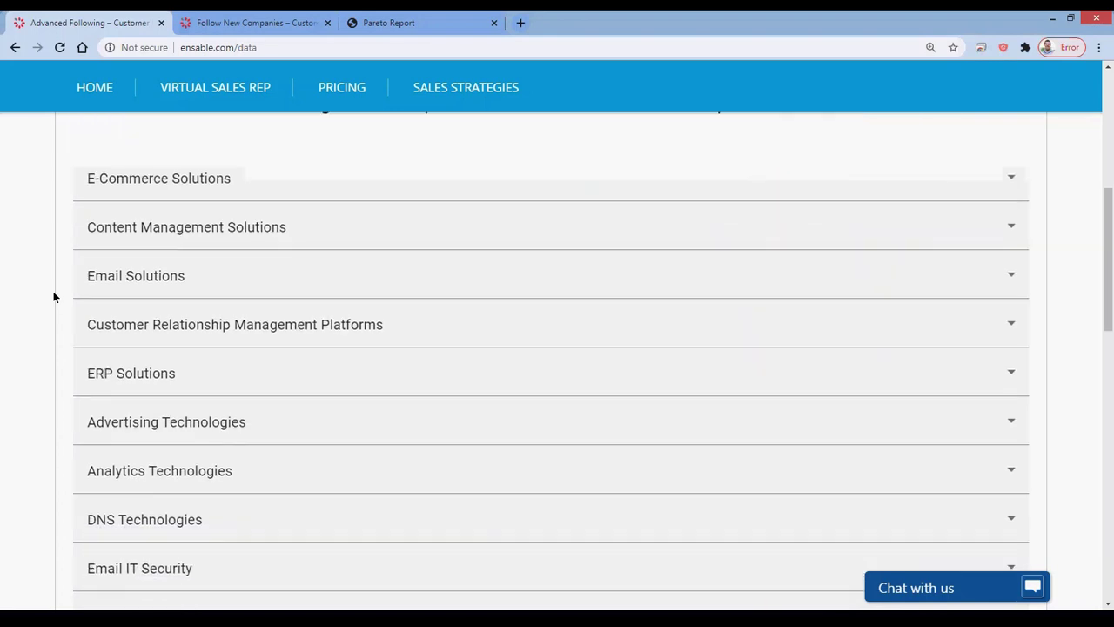
- Show the page in full screen and review the options of the E-Commerce Solutions filter without choosing one
scroll(53, 297, "down", 1)
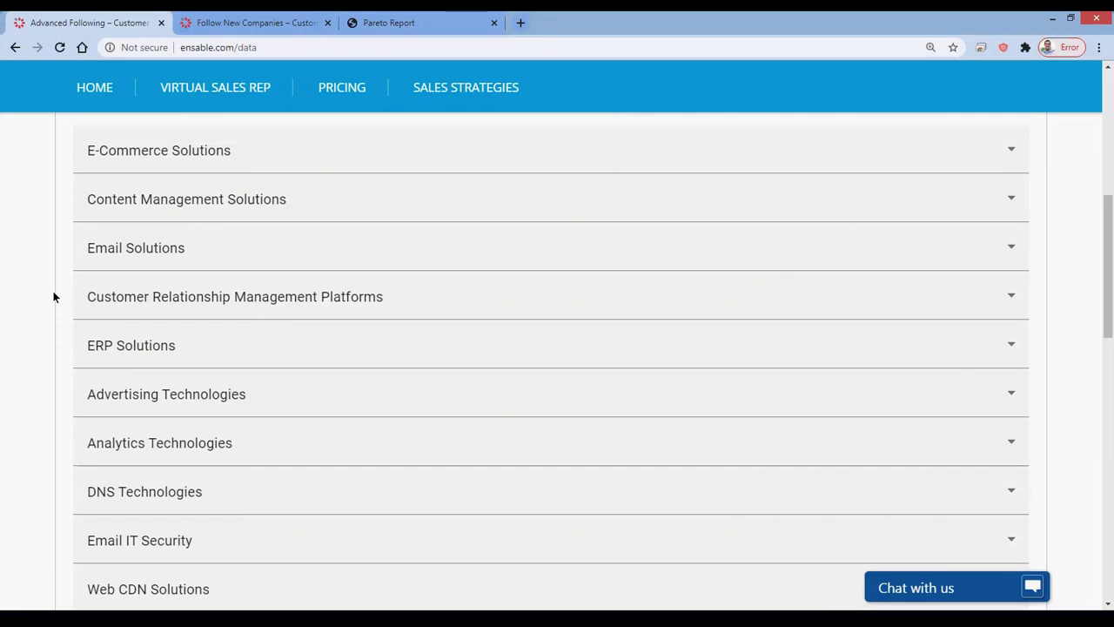
key("F11")
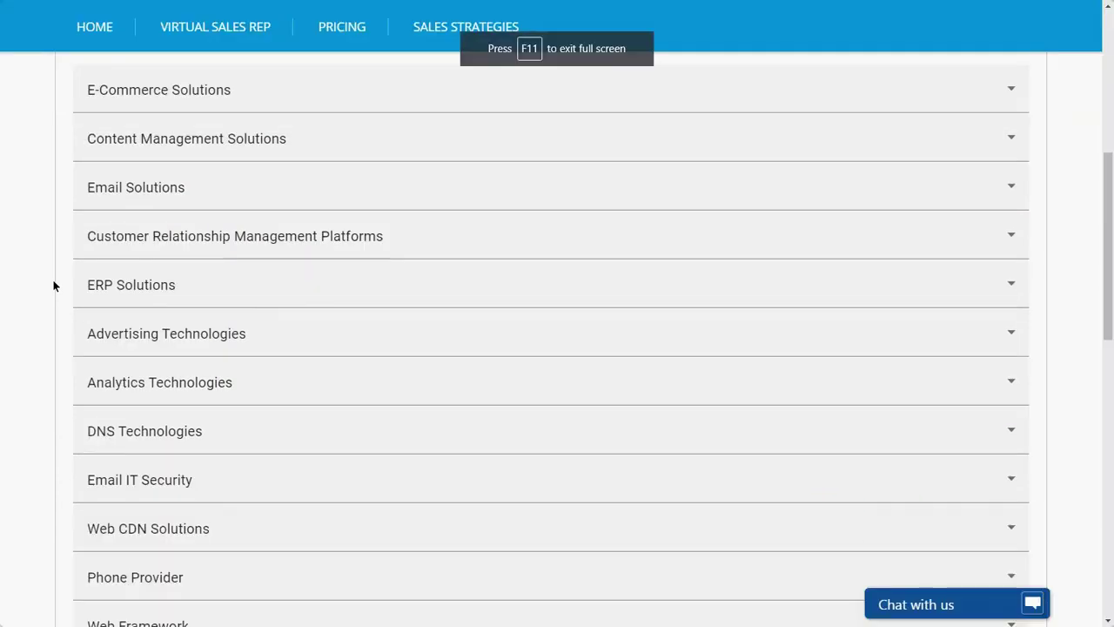
left_click(142, 94)
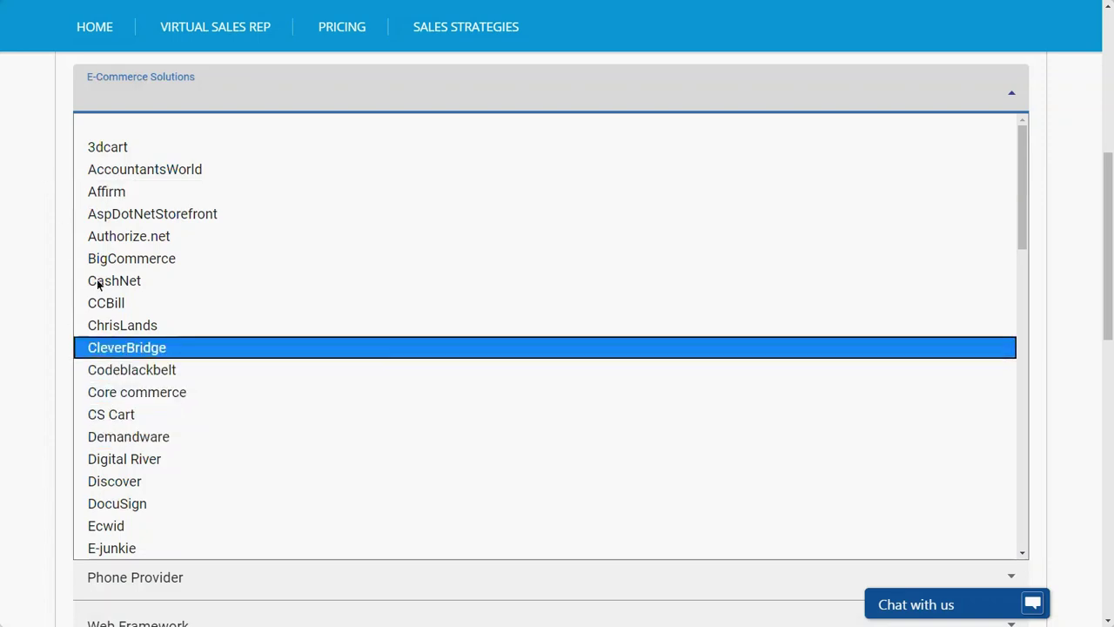
left_click(29, 265)
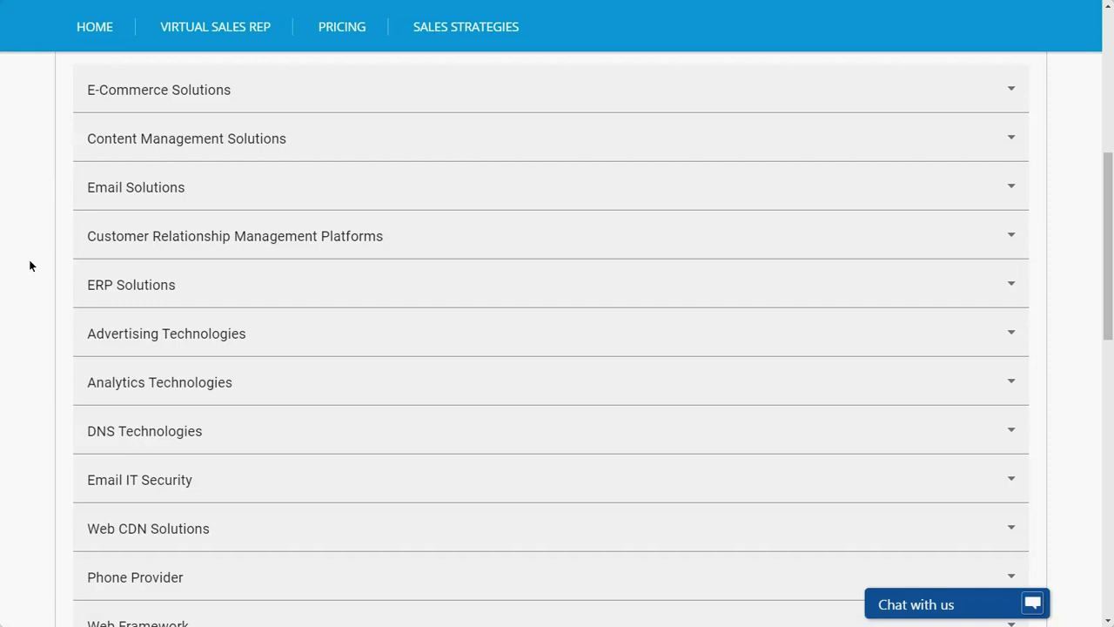
left_click(183, 92)
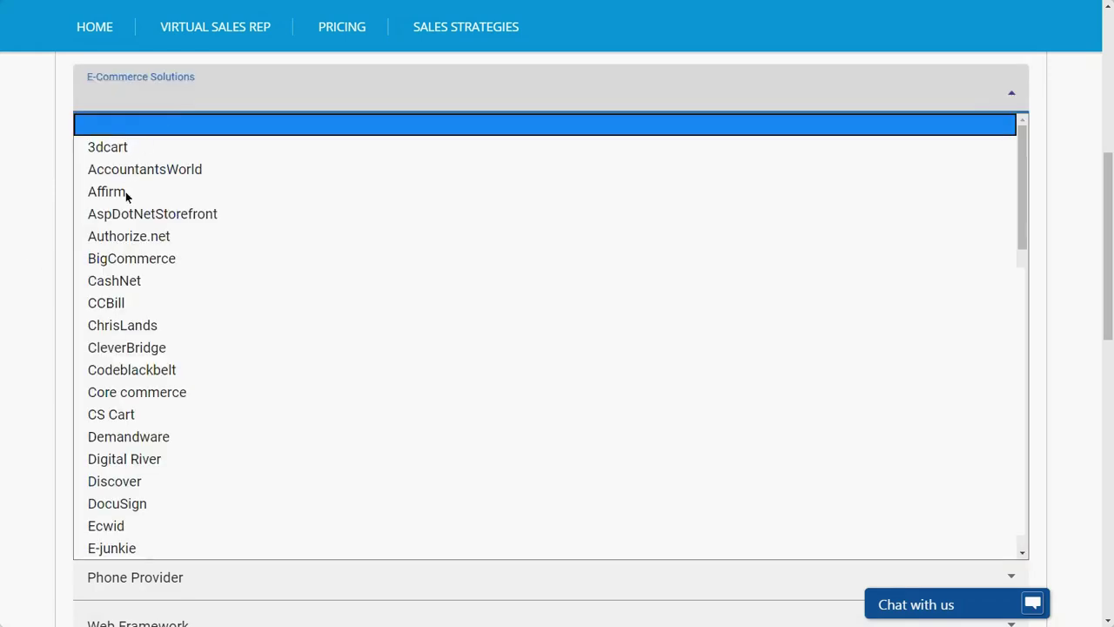
left_click(30, 204)
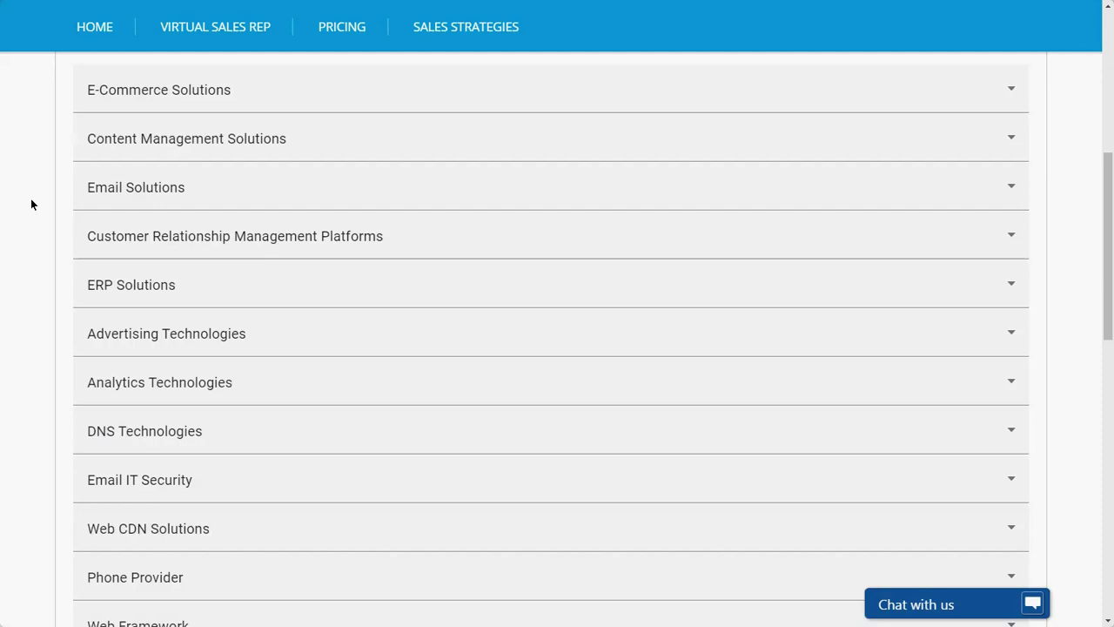
- Review the choices offered by the Content Management Solutions and Email Solutions filters, leaving both unset
left_click(154, 138)
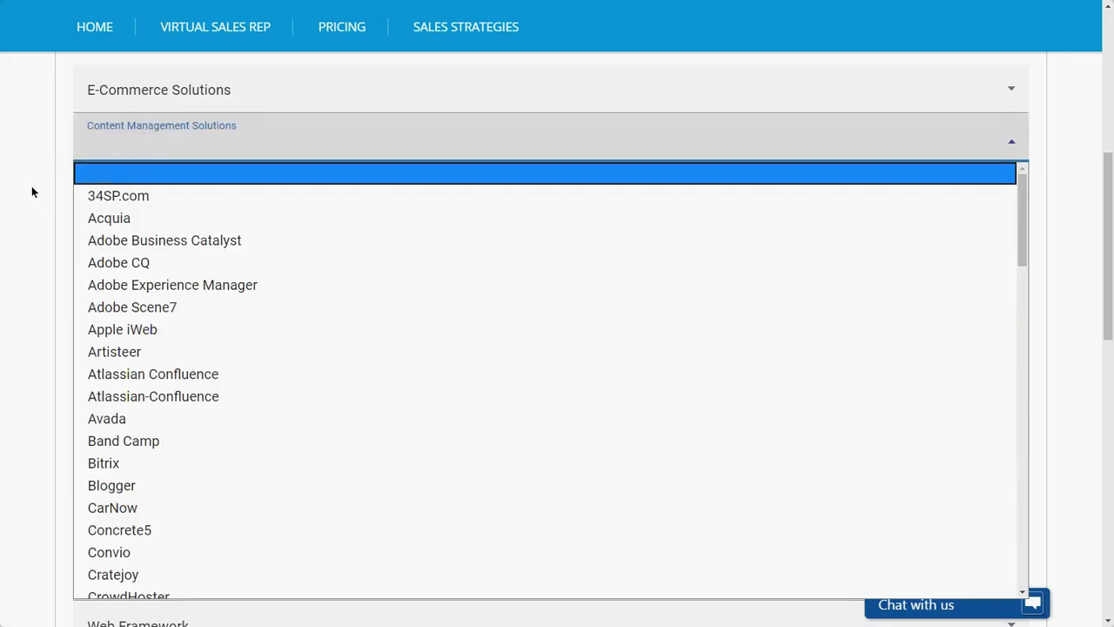
left_click(31, 190)
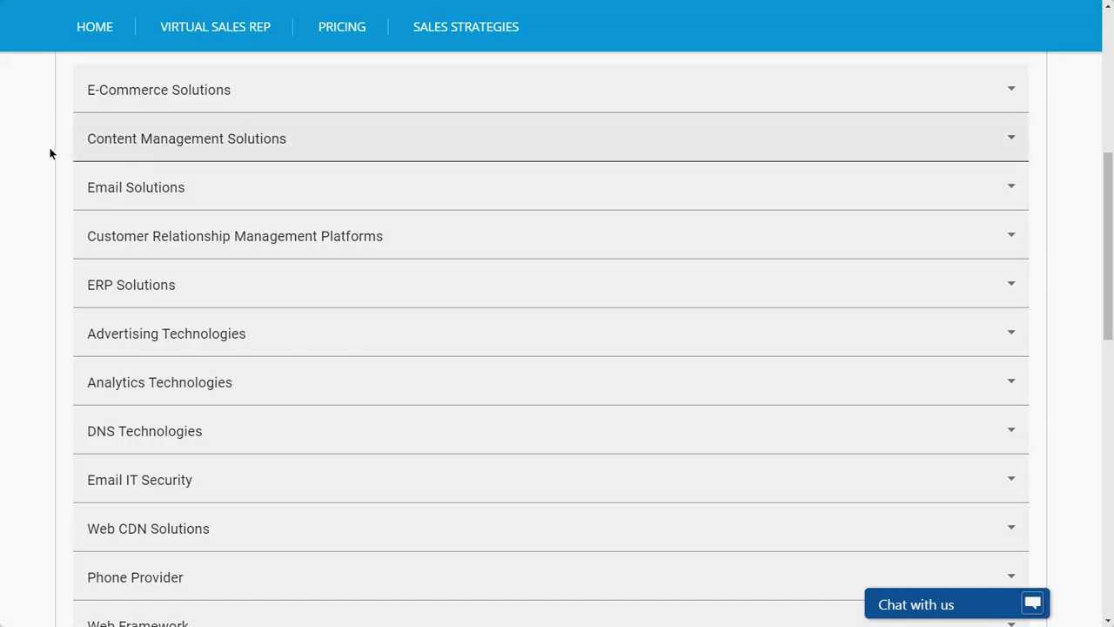
left_click(144, 187)
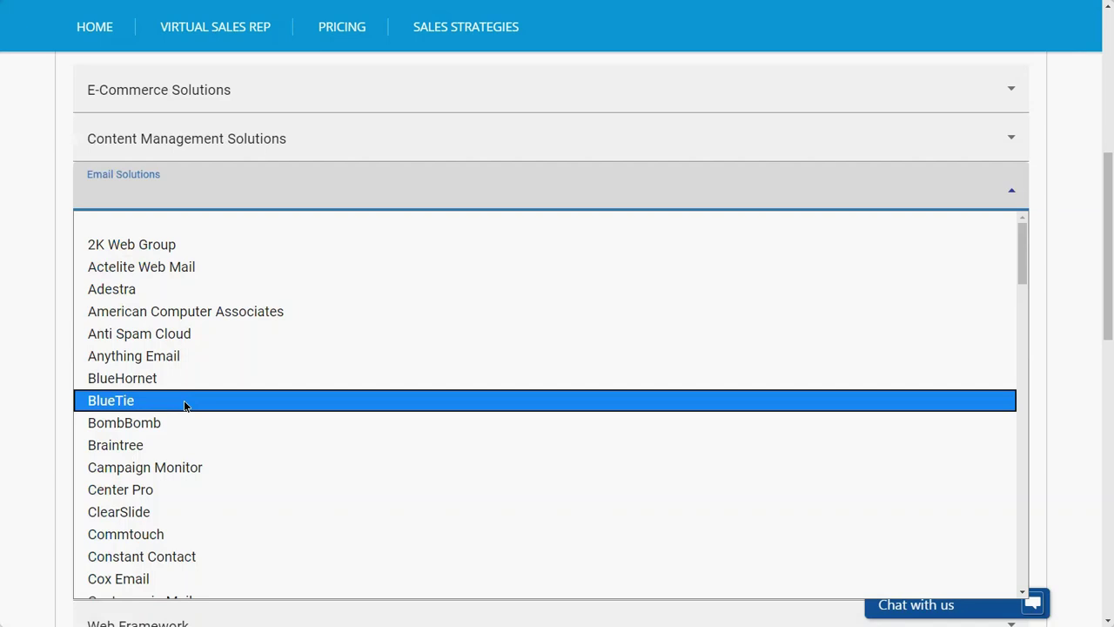
left_click(31, 356)
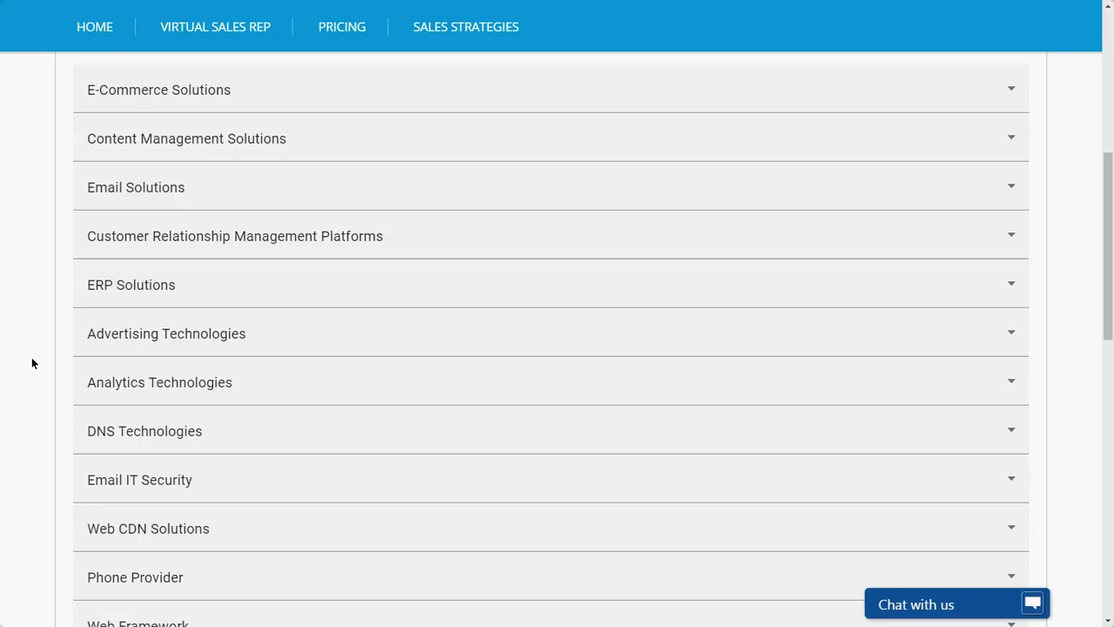
left_click(163, 190)
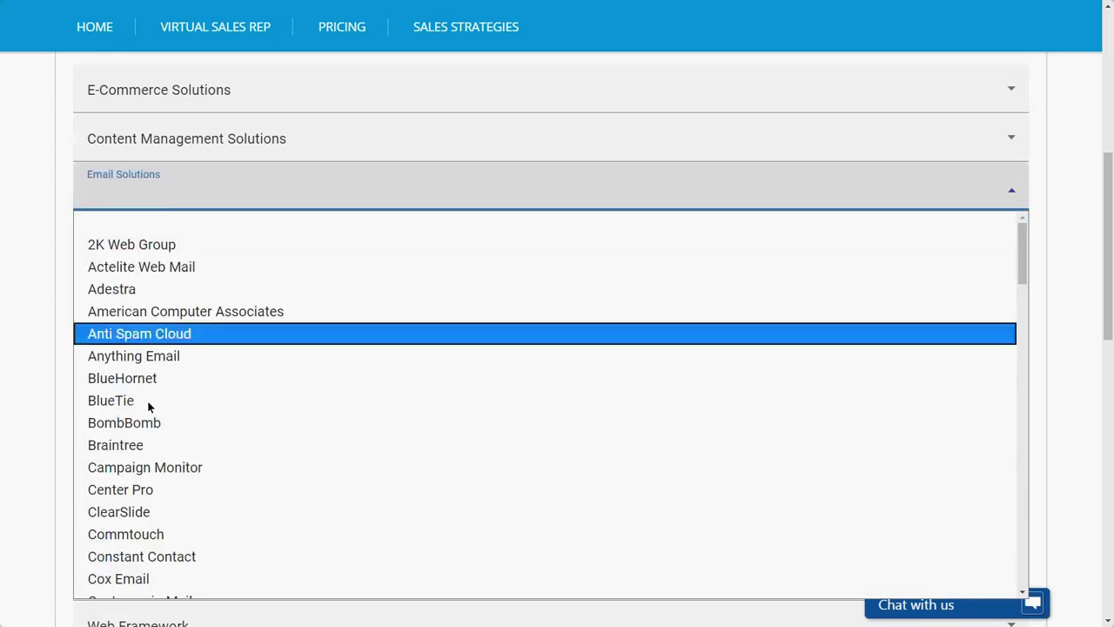
left_click(31, 384)
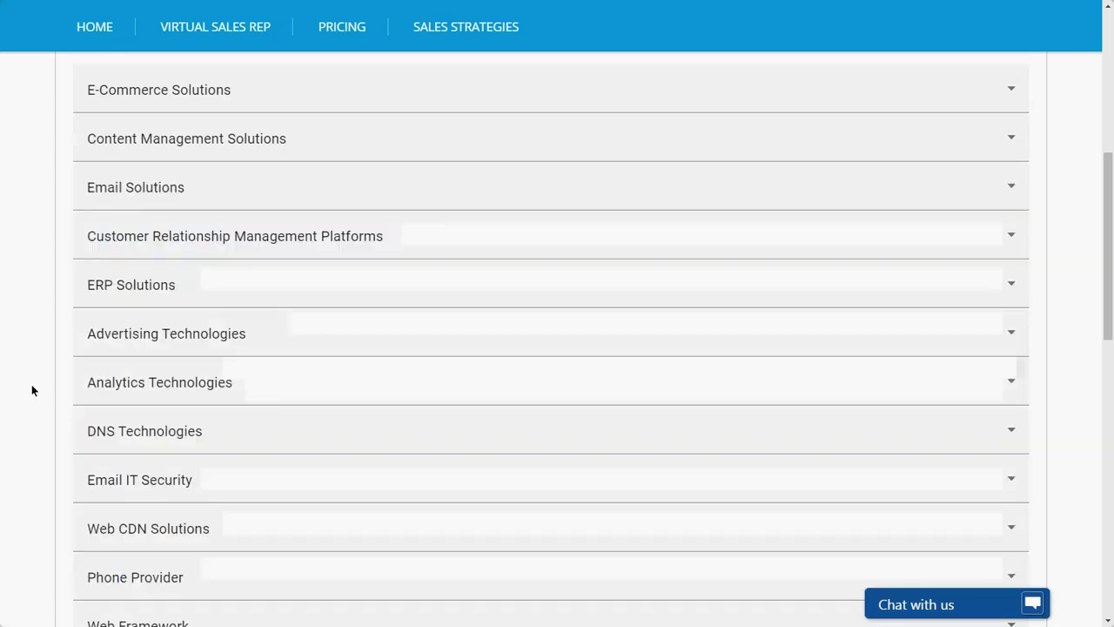
- Look through the Customer Relationship Management Platforms list and the Advertising Technologies list without selecting an option
left_click(207, 246)
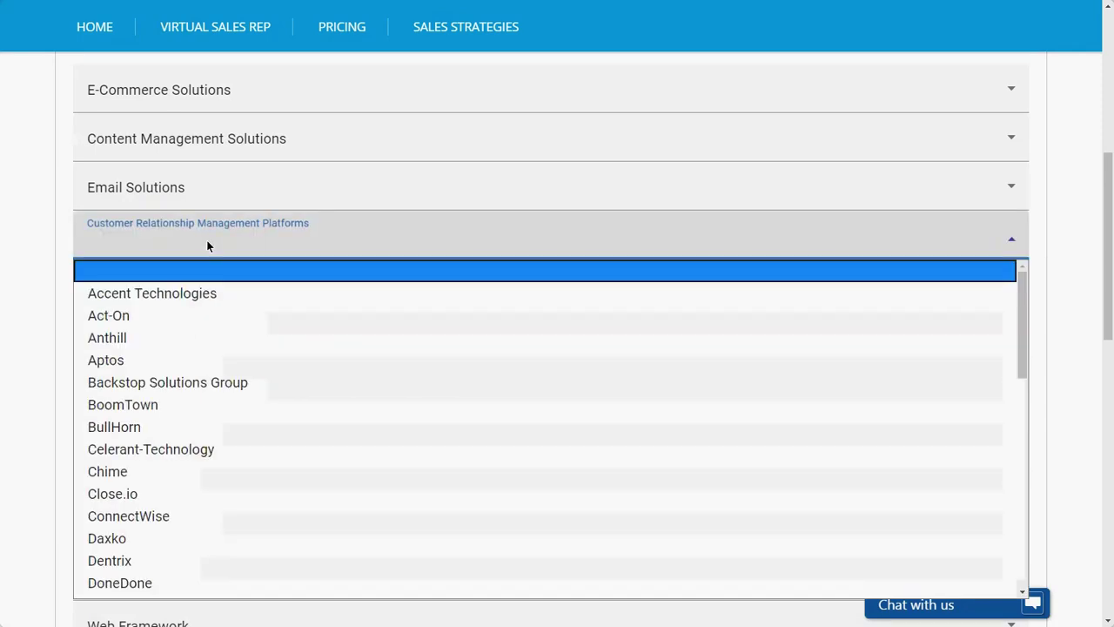
left_click(30, 366)
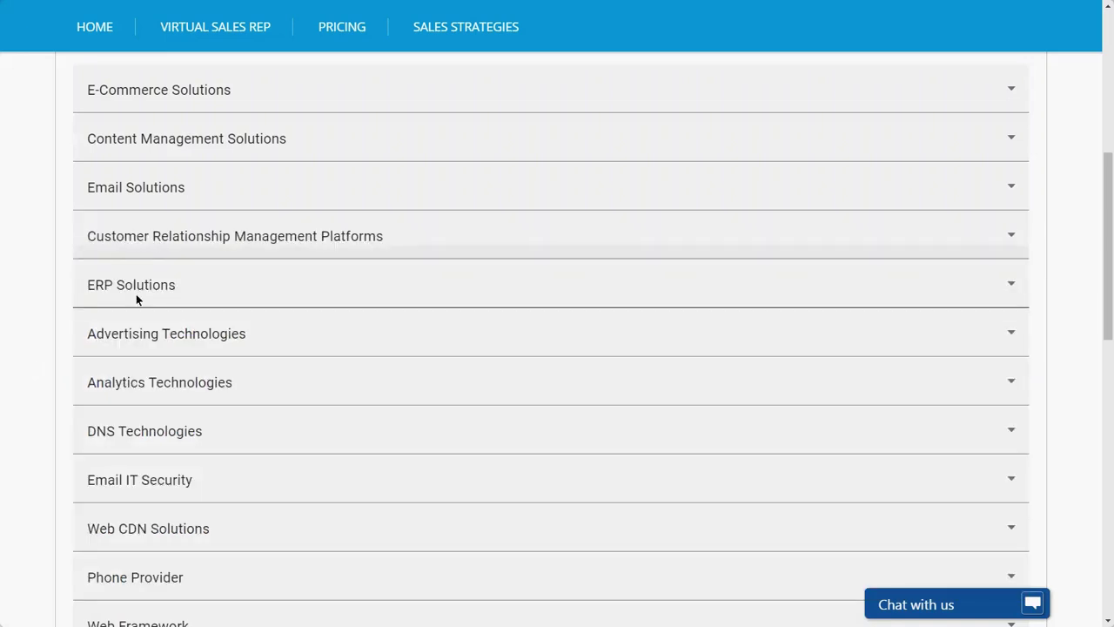
left_click(139, 237)
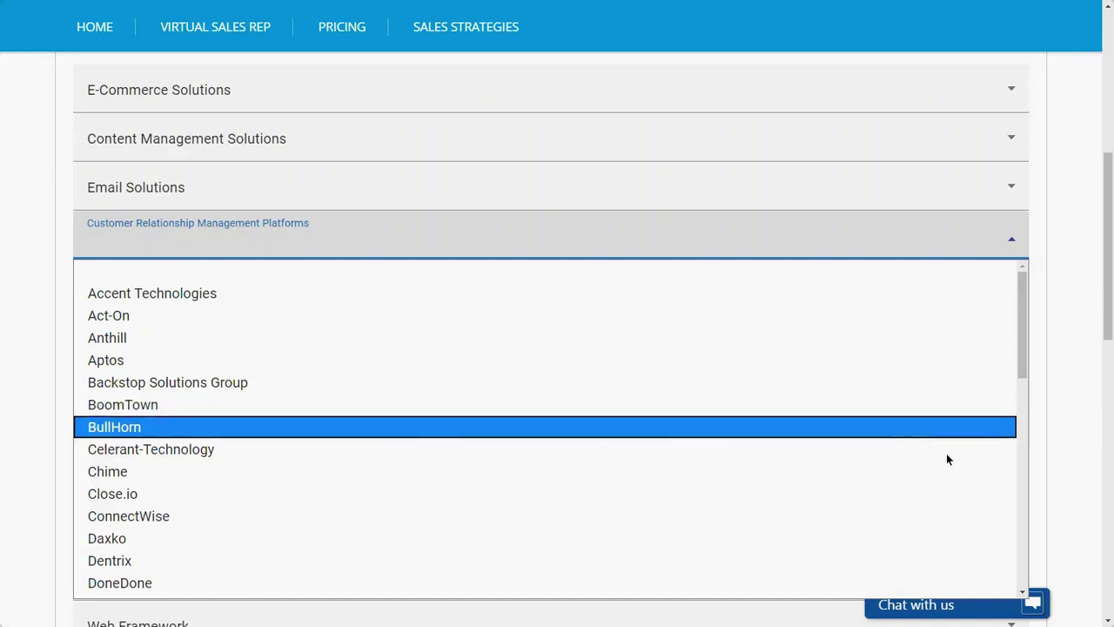
left_click(1022, 490)
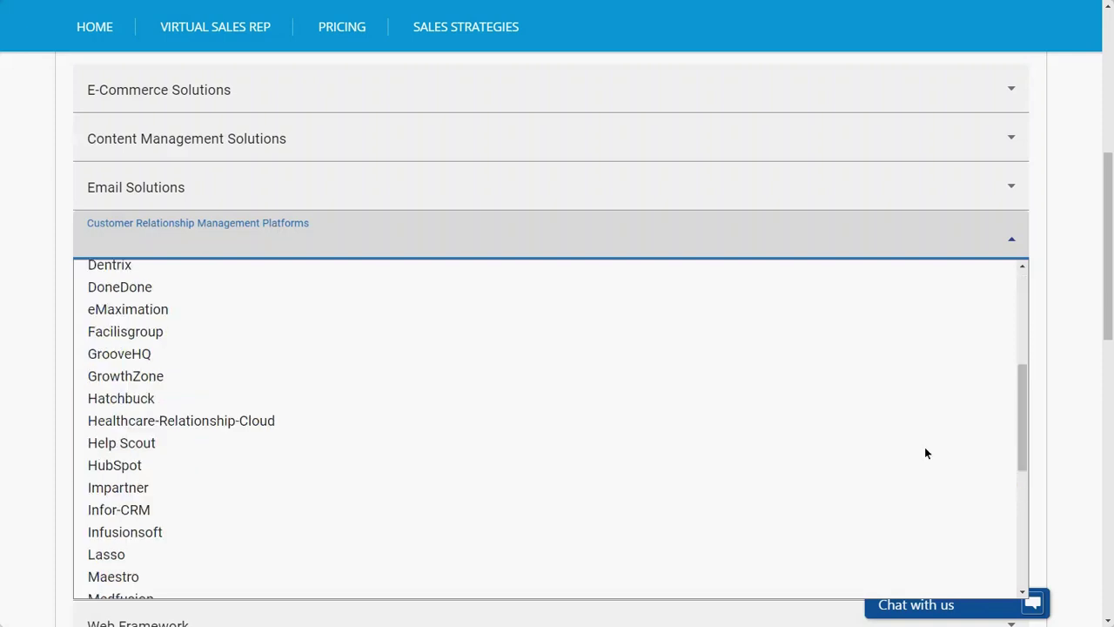
left_click(27, 282)
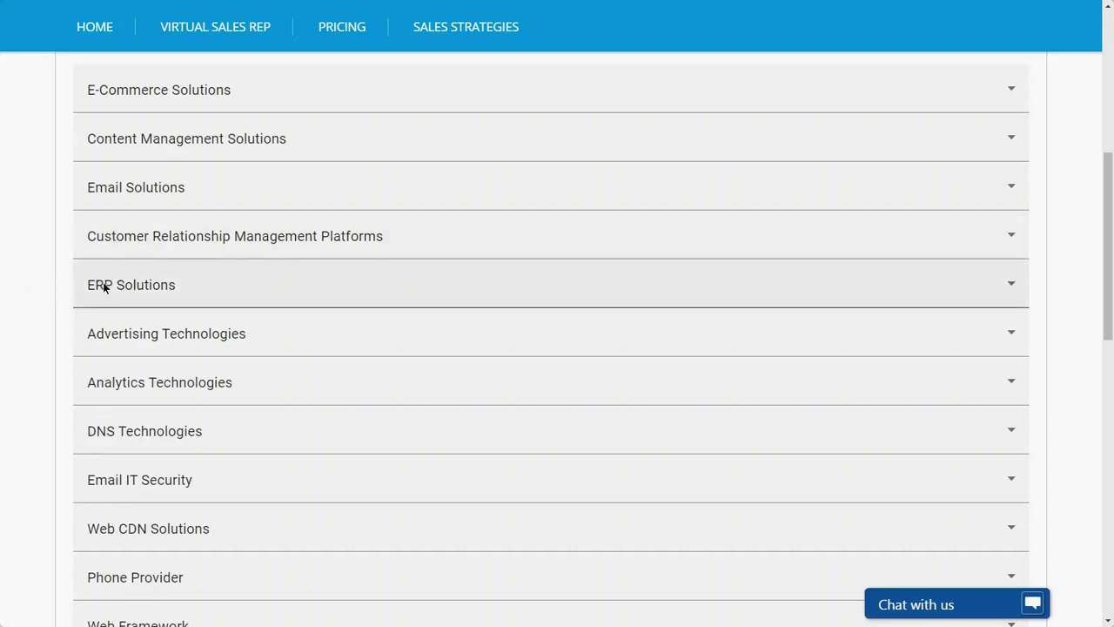
left_click(164, 335)
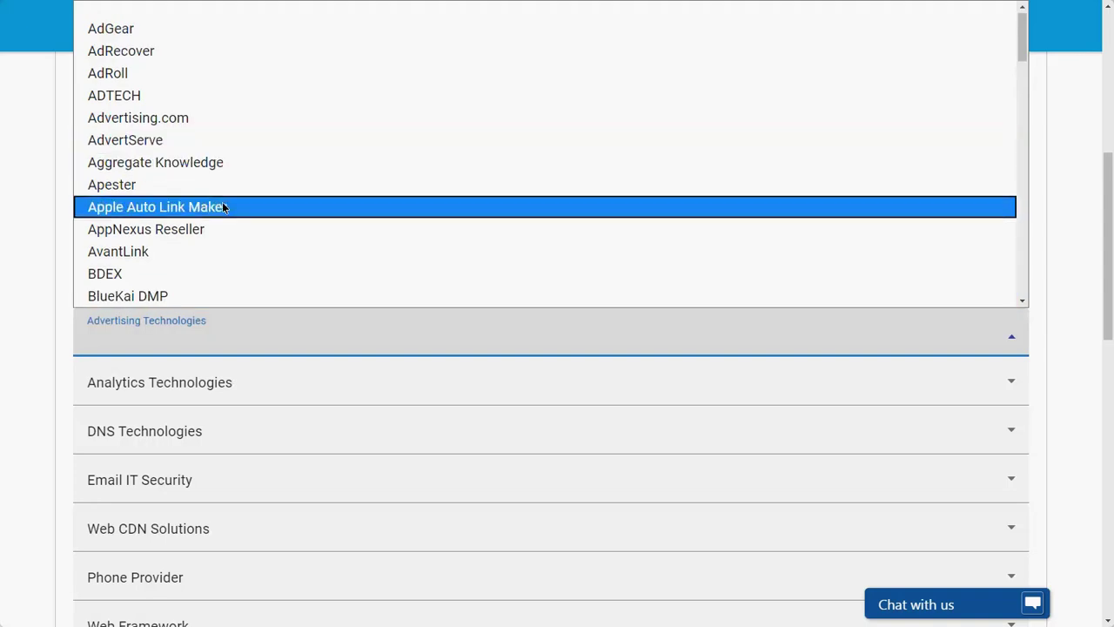
left_click(17, 314)
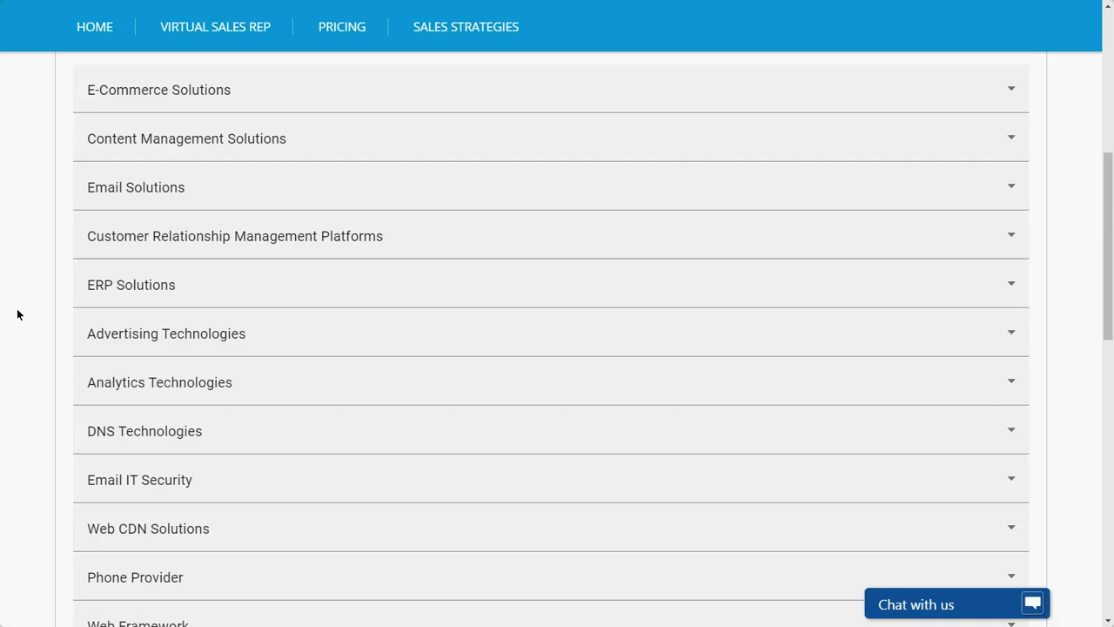
- Inspect the options of the DNS Technologies and Email IT Security filters, leaving both unset
scroll(17, 314, "down", 2)
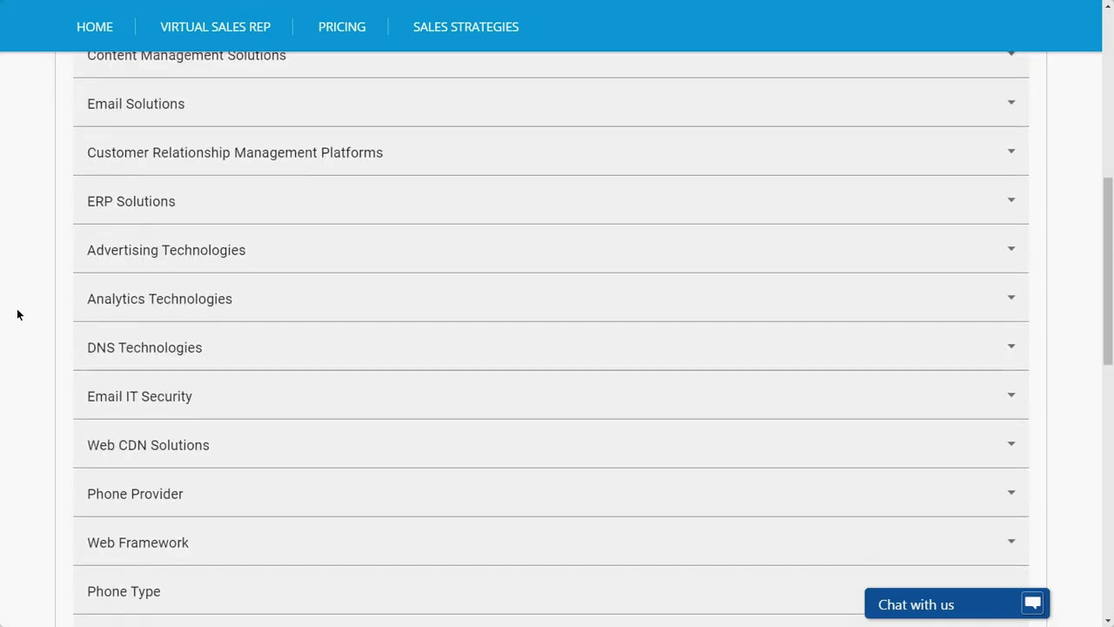
scroll(17, 315, "down", 1)
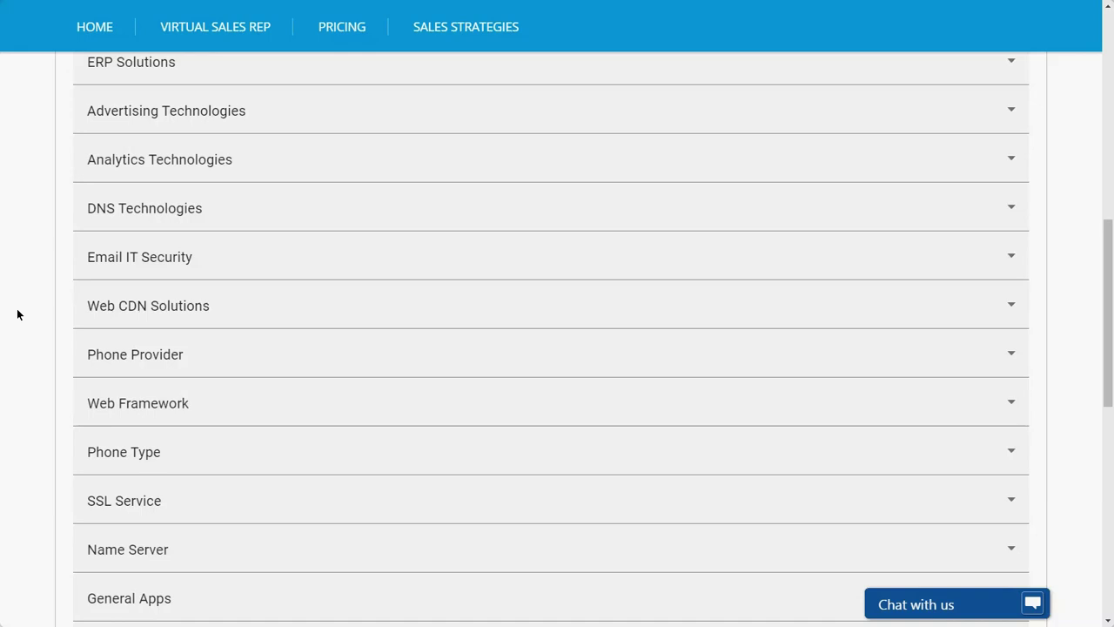
left_click(146, 208)
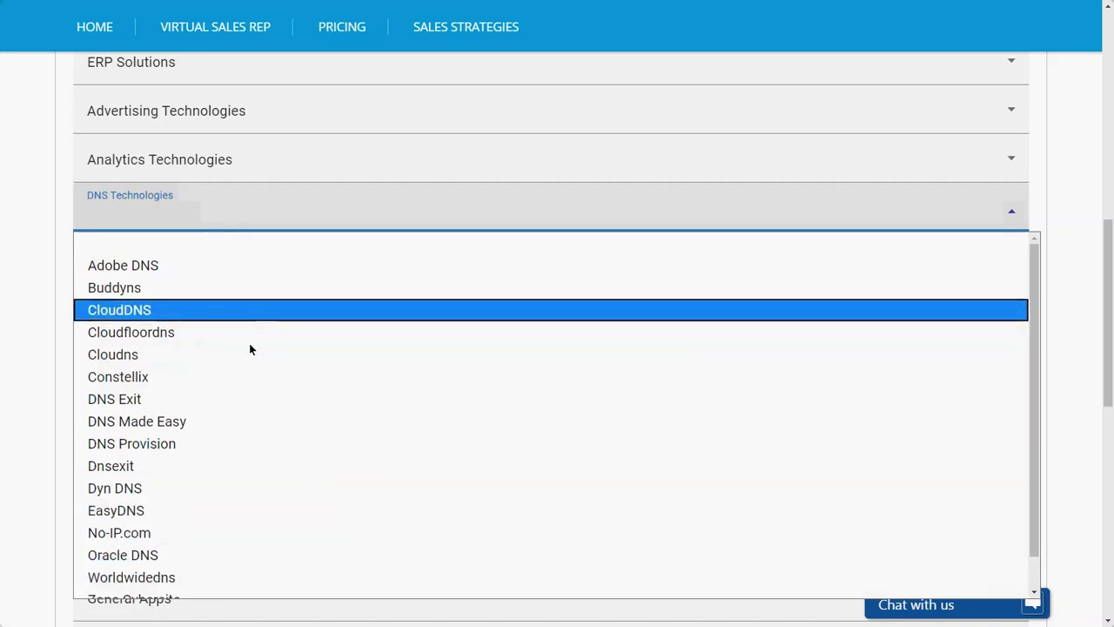
left_click(30, 325)
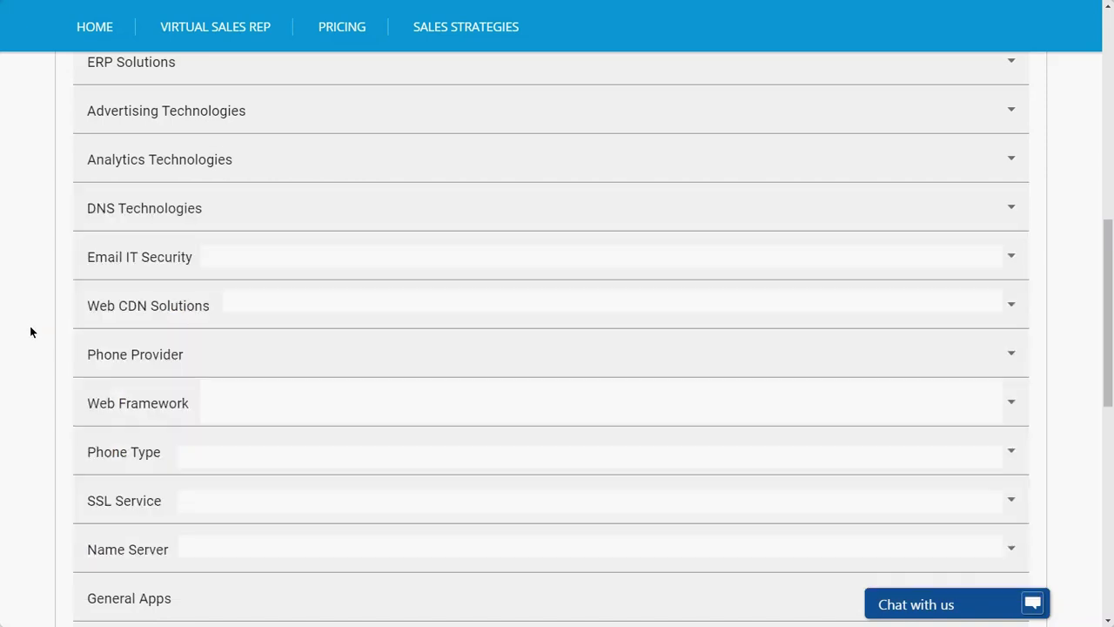
left_click(155, 262)
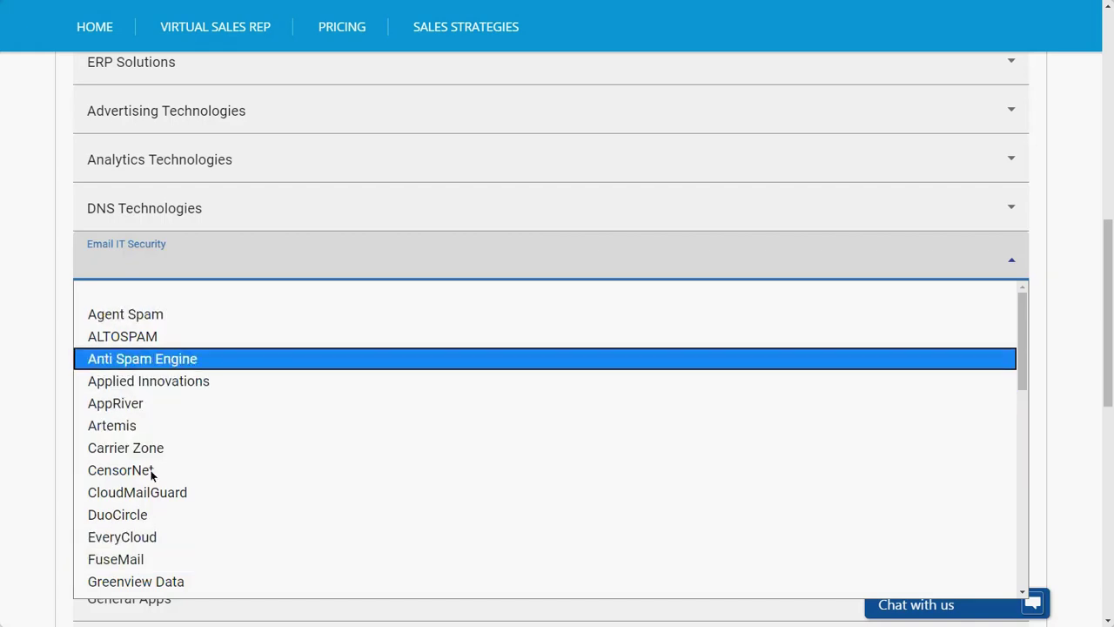
left_click(35, 439)
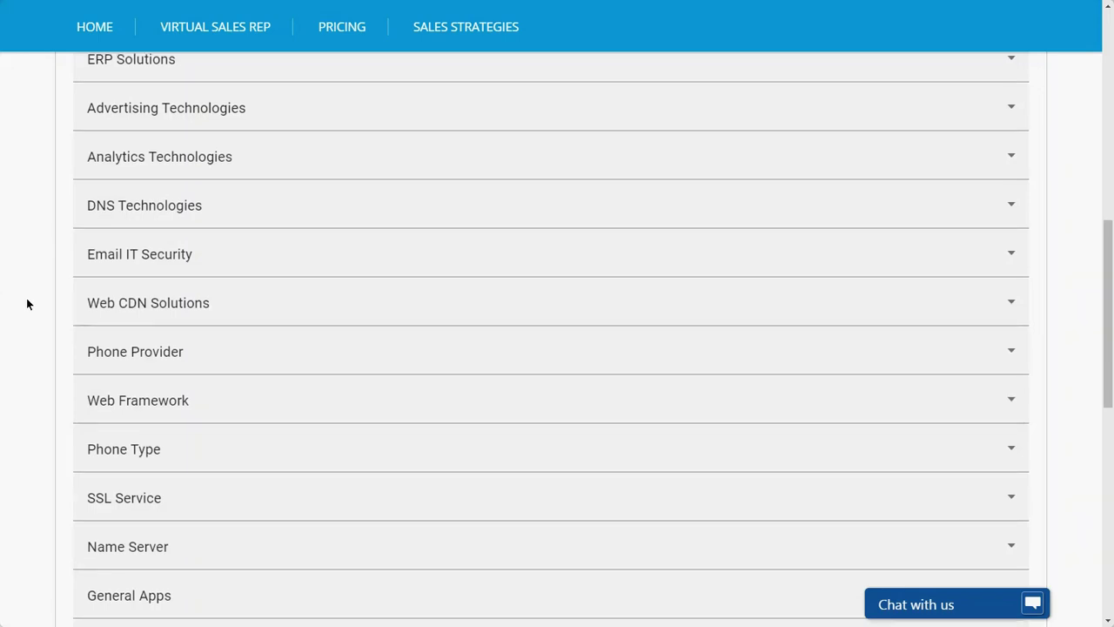
- Examine the available Phone Provider and Phone Type options without selecting any
scroll(27, 303, "down", 1)
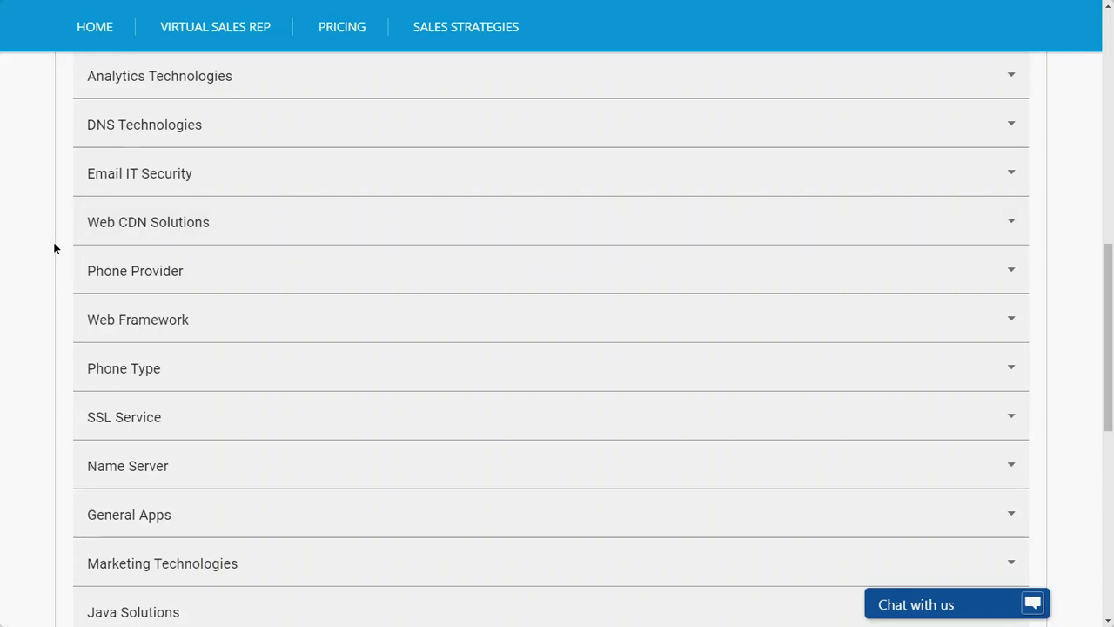
left_click(115, 271)
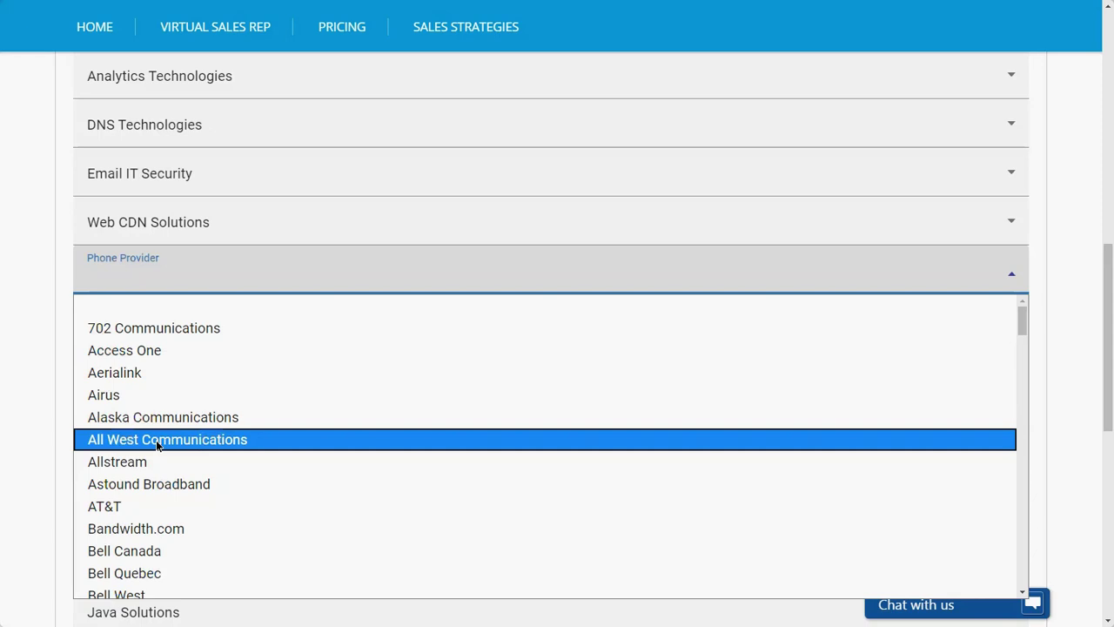
left_click(33, 406)
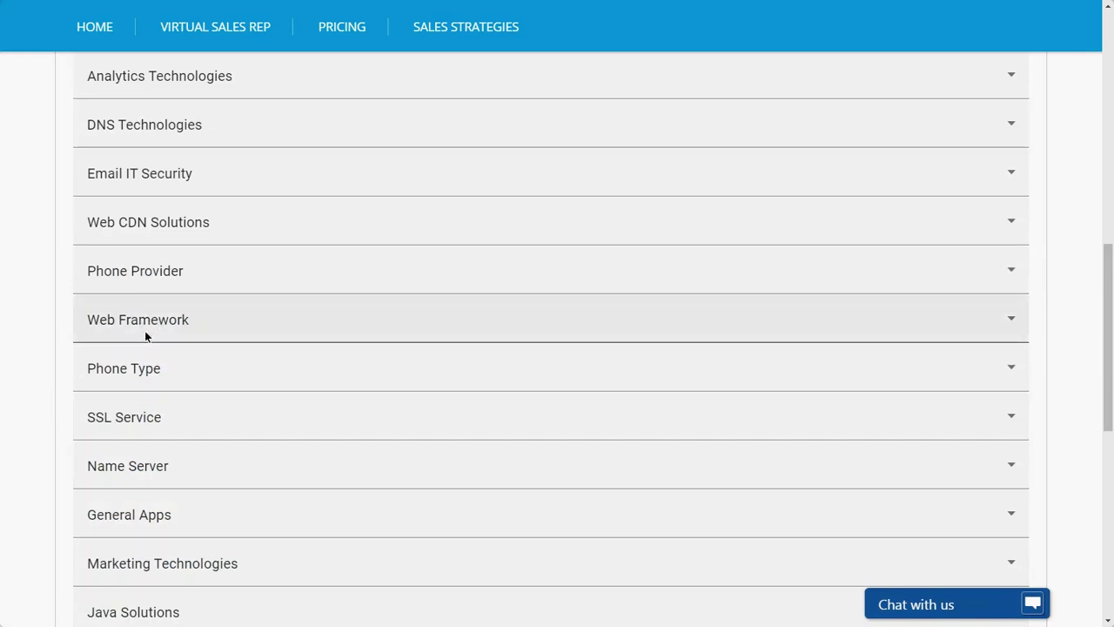
left_click(180, 370)
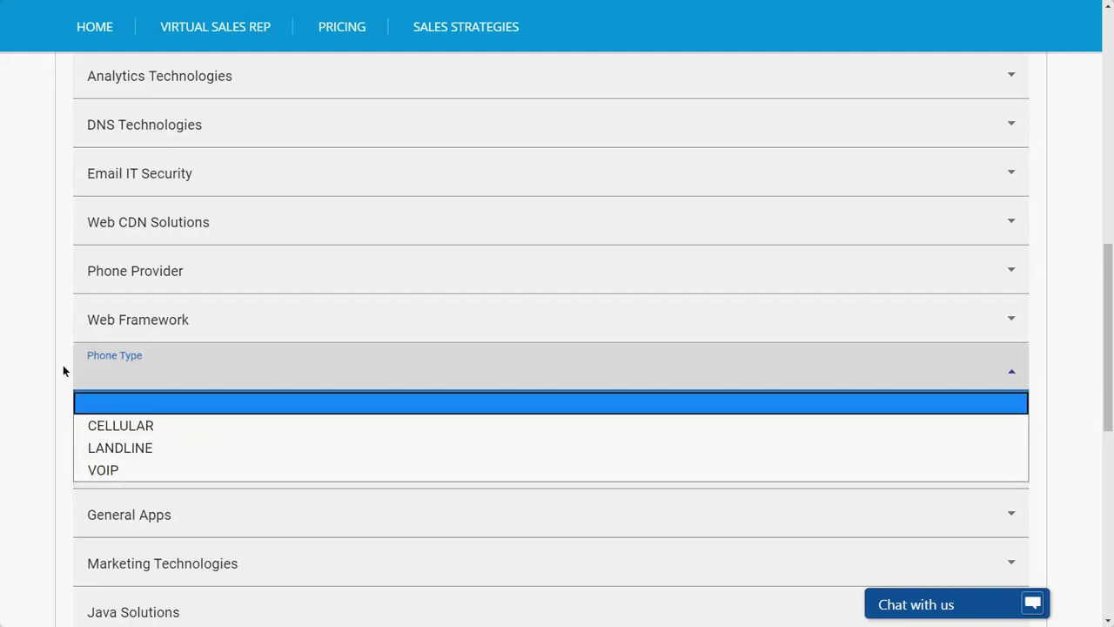
left_click(35, 371)
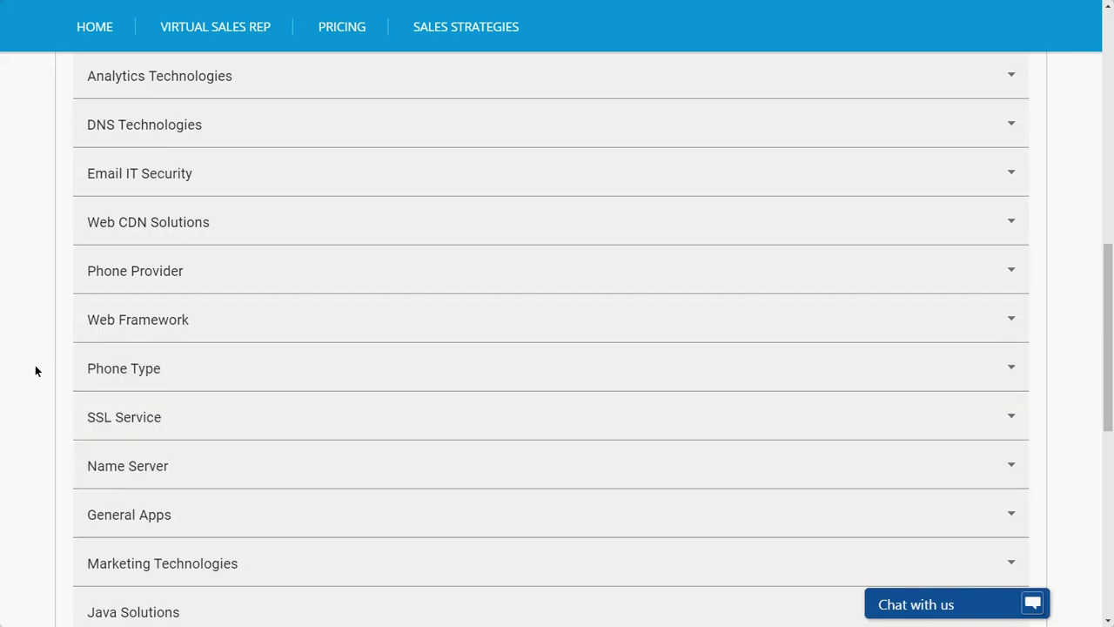
left_click(166, 273)
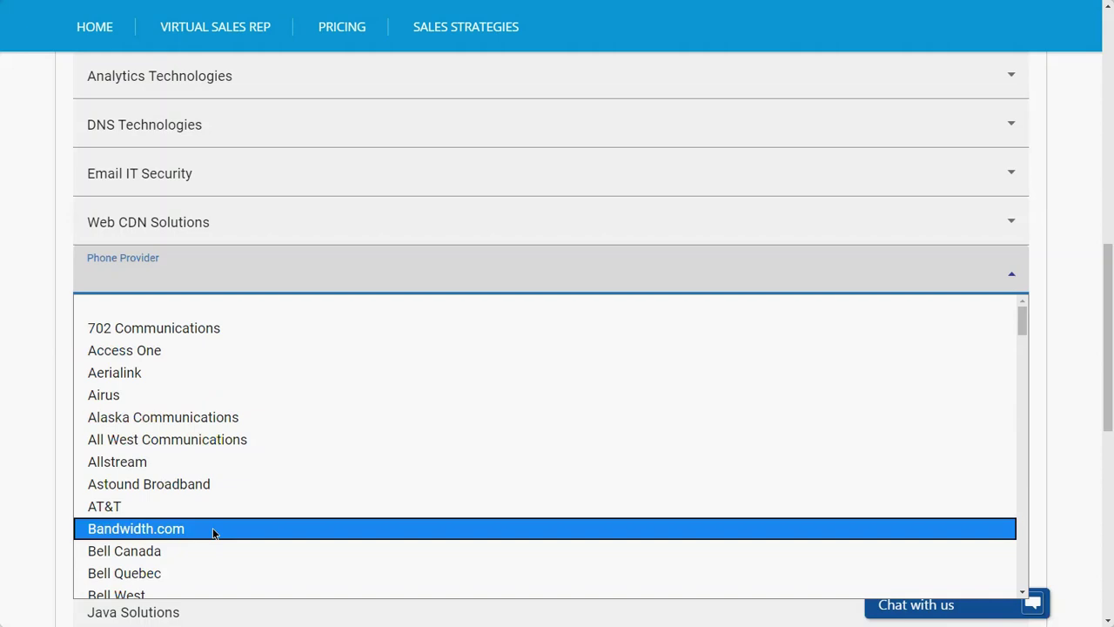
left_click(25, 507)
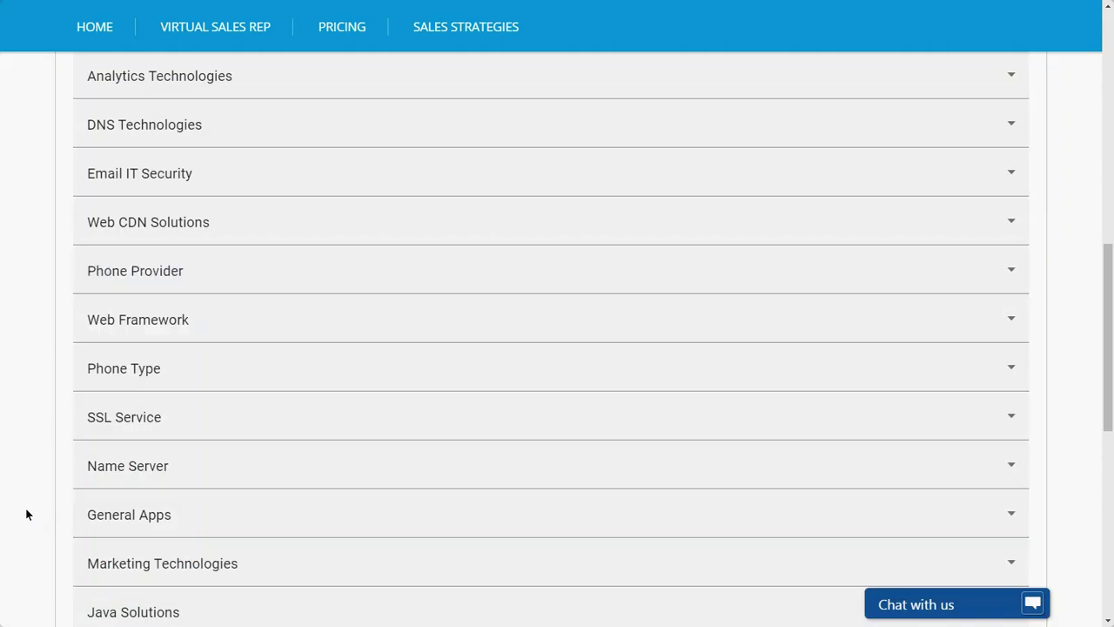
- Look over the remaining technology filters from SSL Service through Web Hosting Provider
scroll(26, 511, "down", 2)
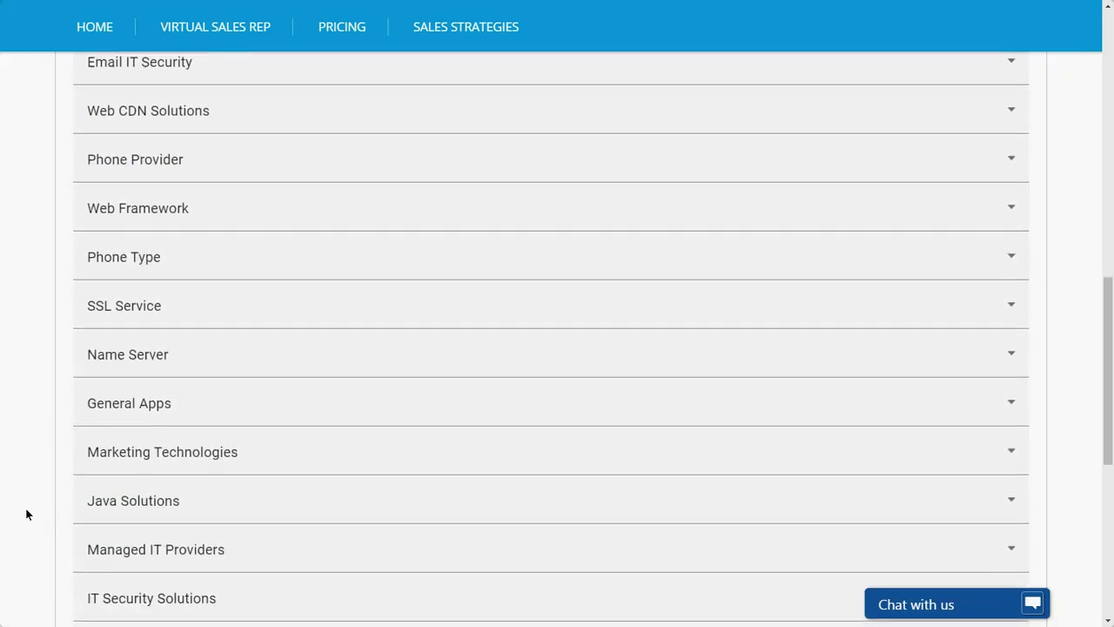
scroll(26, 514, "down", 2)
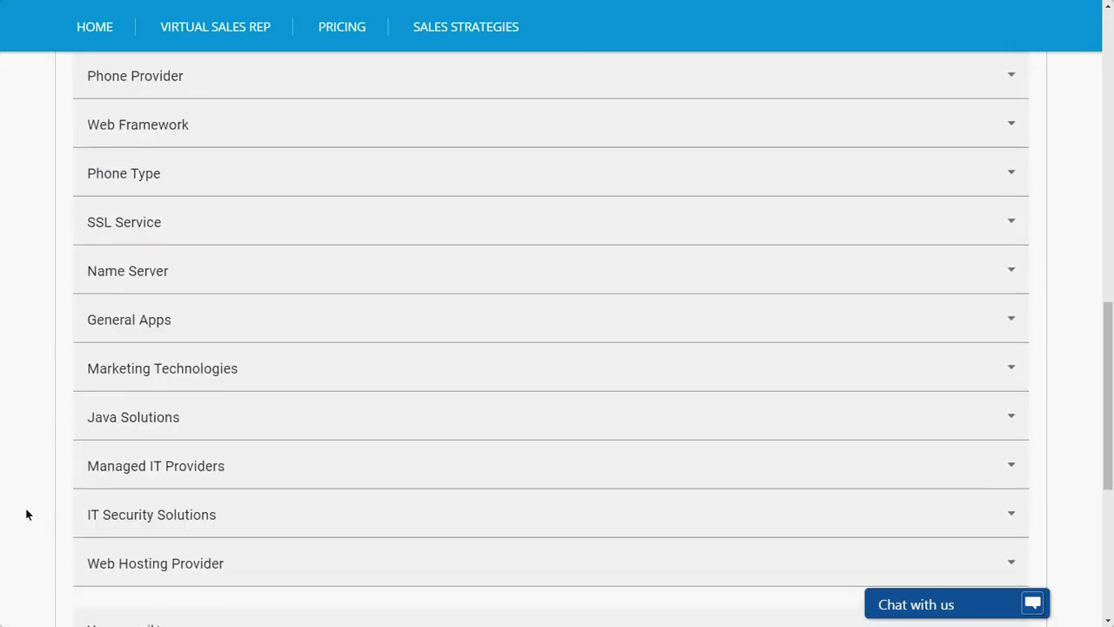
scroll(26, 514, "down", 2)
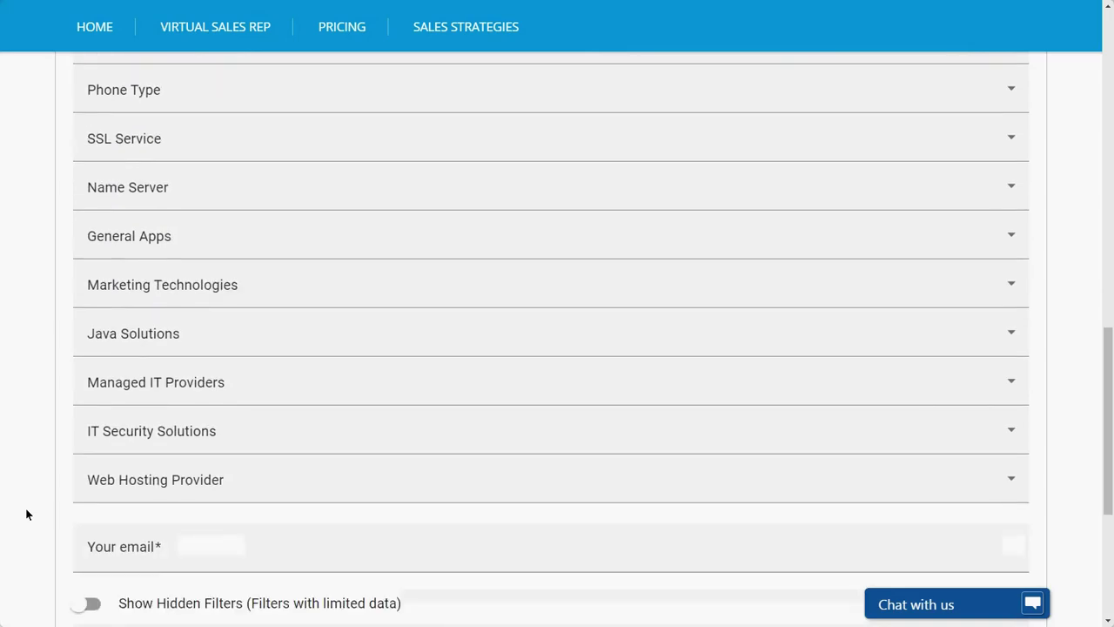
- Look through the Name Server and General Apps option lists, leaving both filters unset
scroll(26, 514, "down", 1)
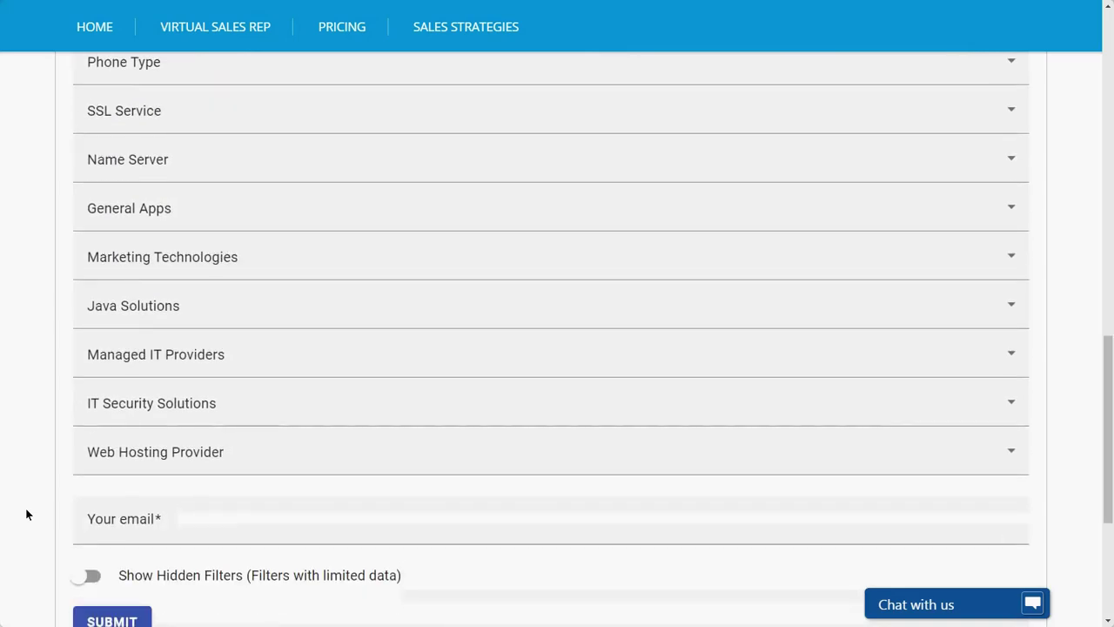
left_click(133, 166)
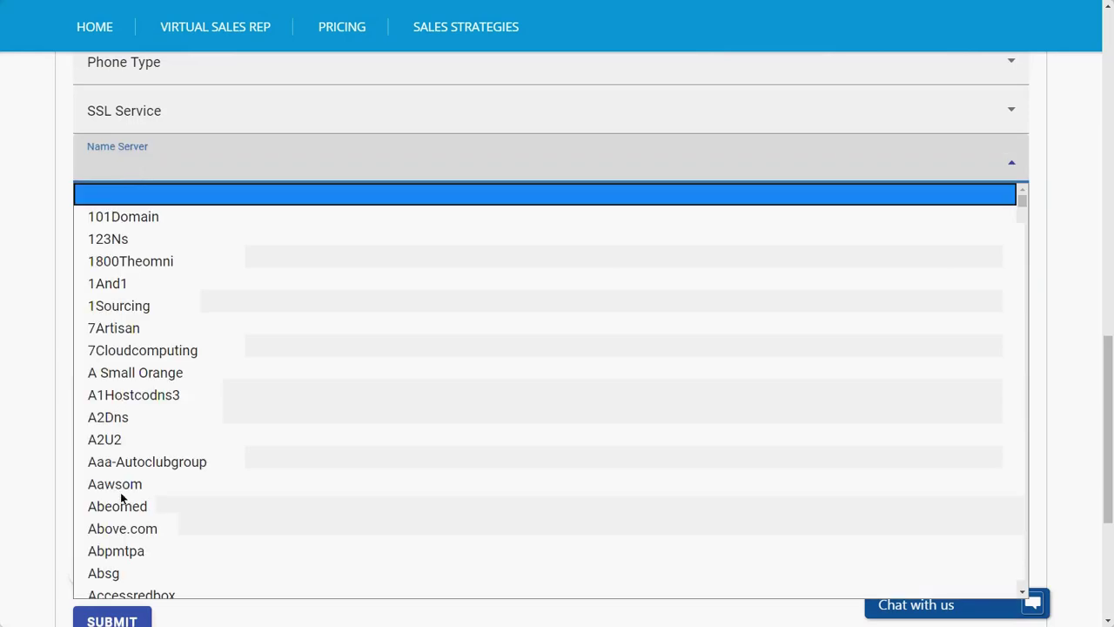
left_click(31, 437)
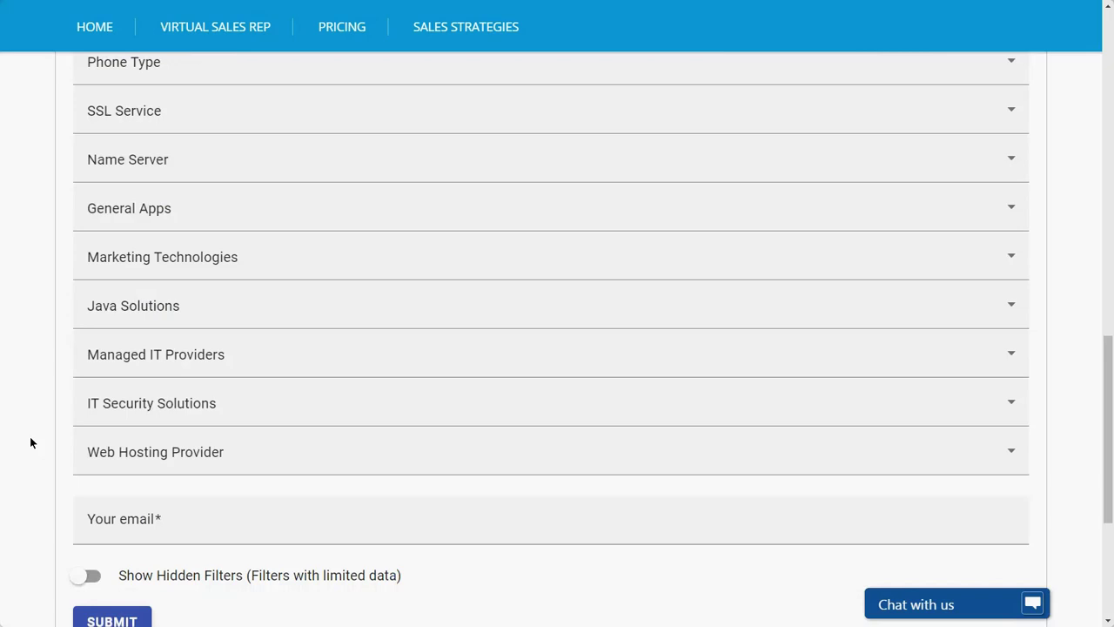
left_click(162, 205)
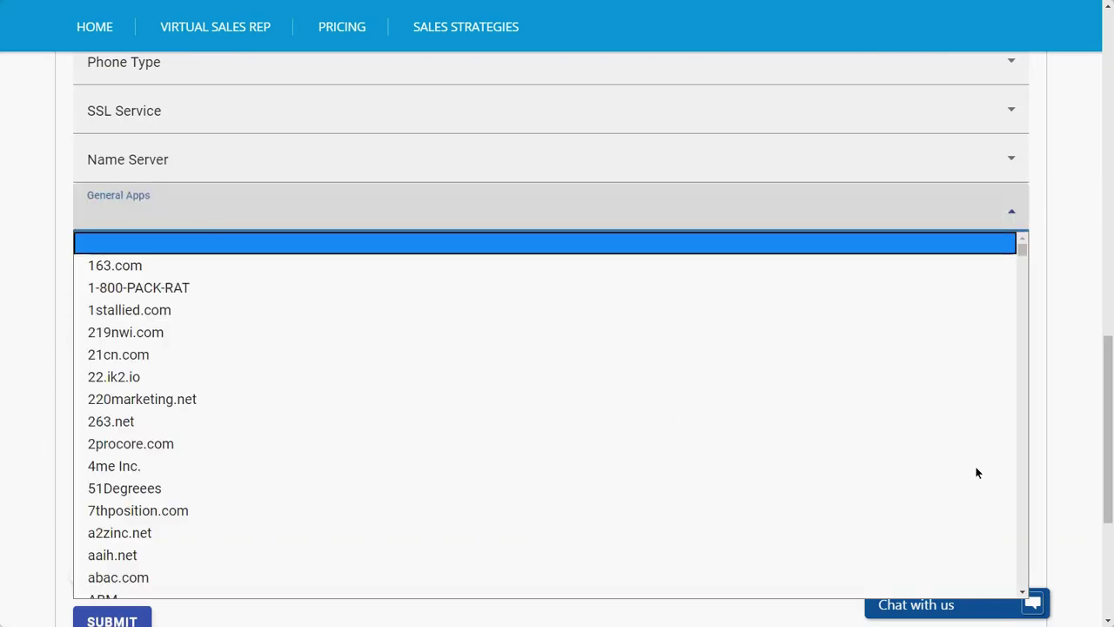
left_click(1024, 523)
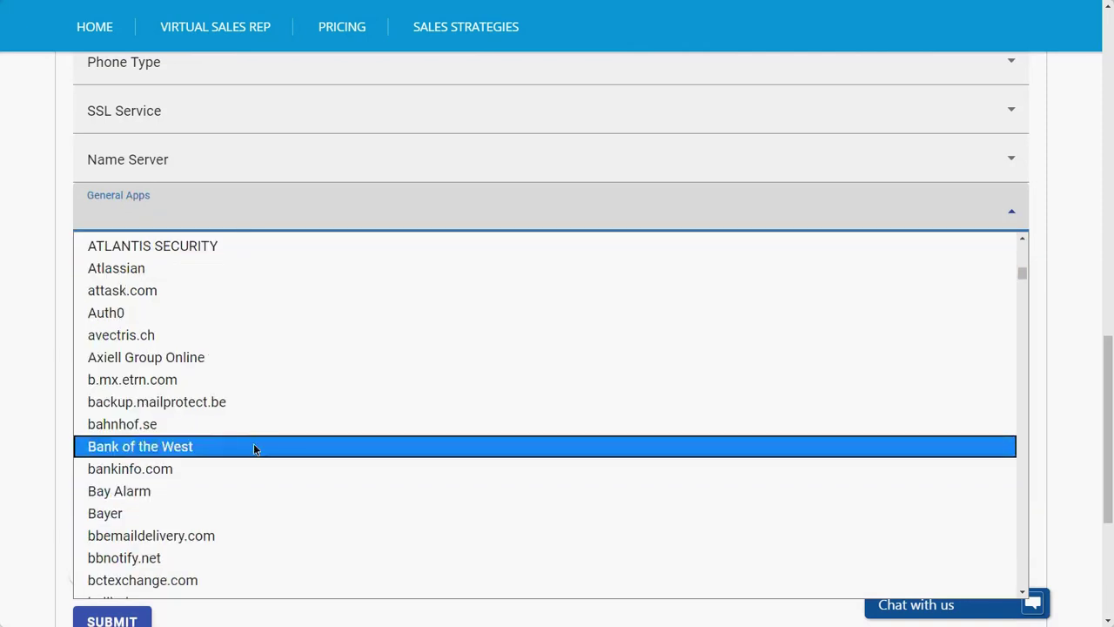
left_click(41, 429)
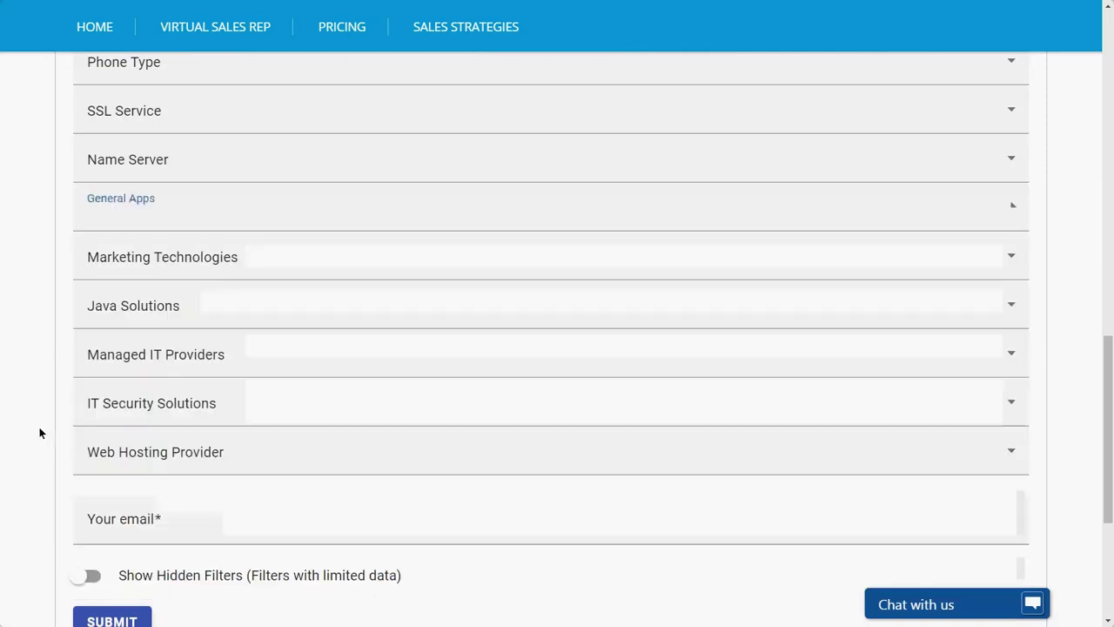
- Inspect the Marketing Technologies and Java Solutions options without selecting any
left_click(215, 260)
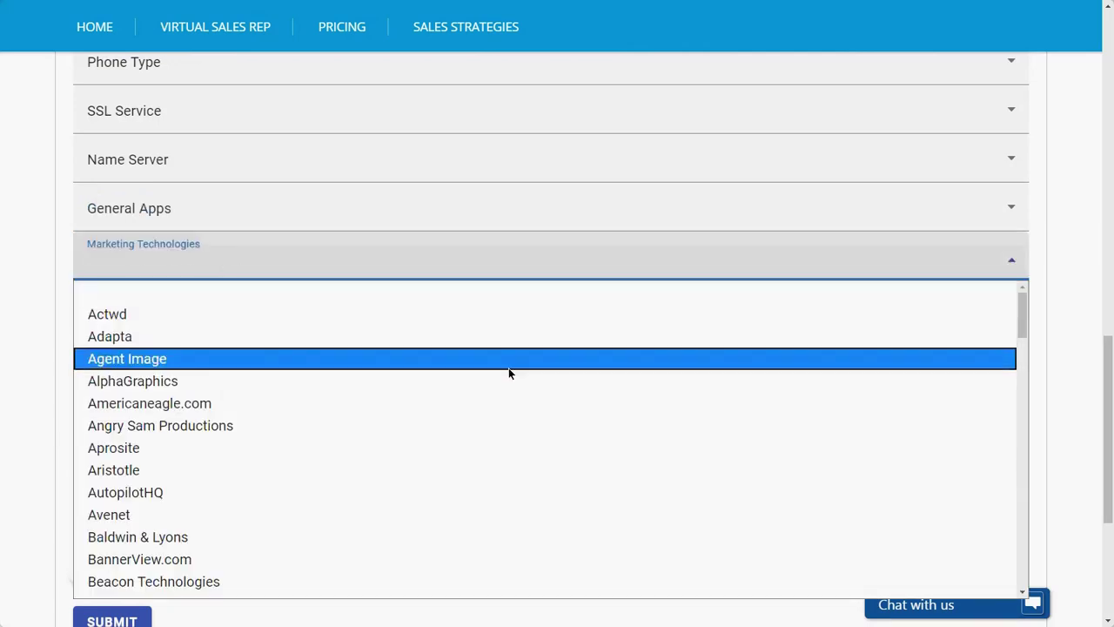
scroll(1020, 510, "down", 3)
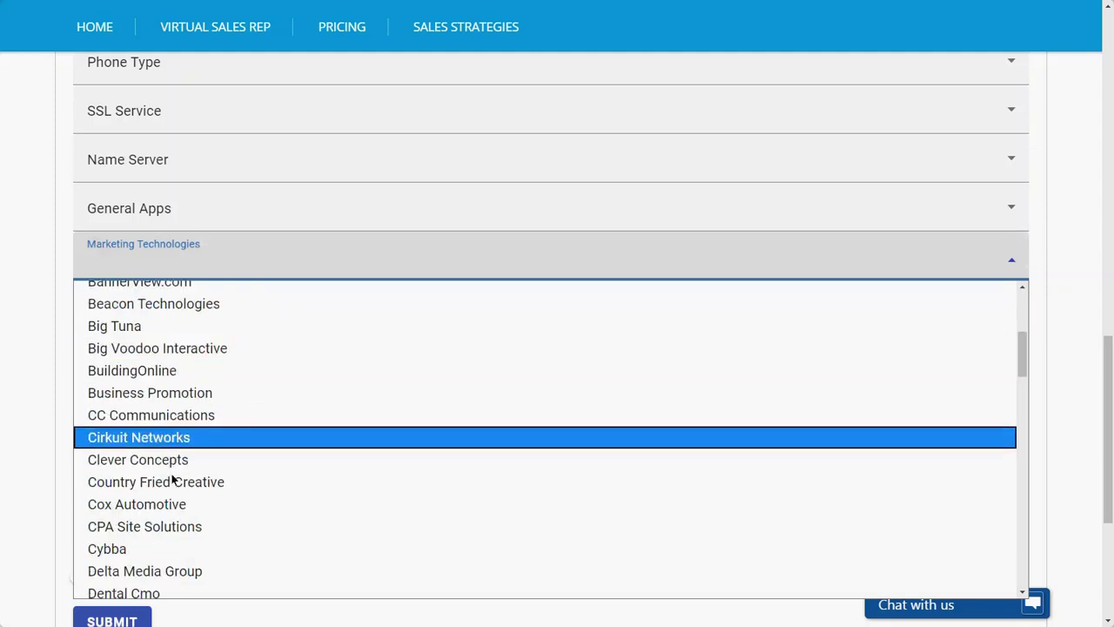
left_click(35, 476)
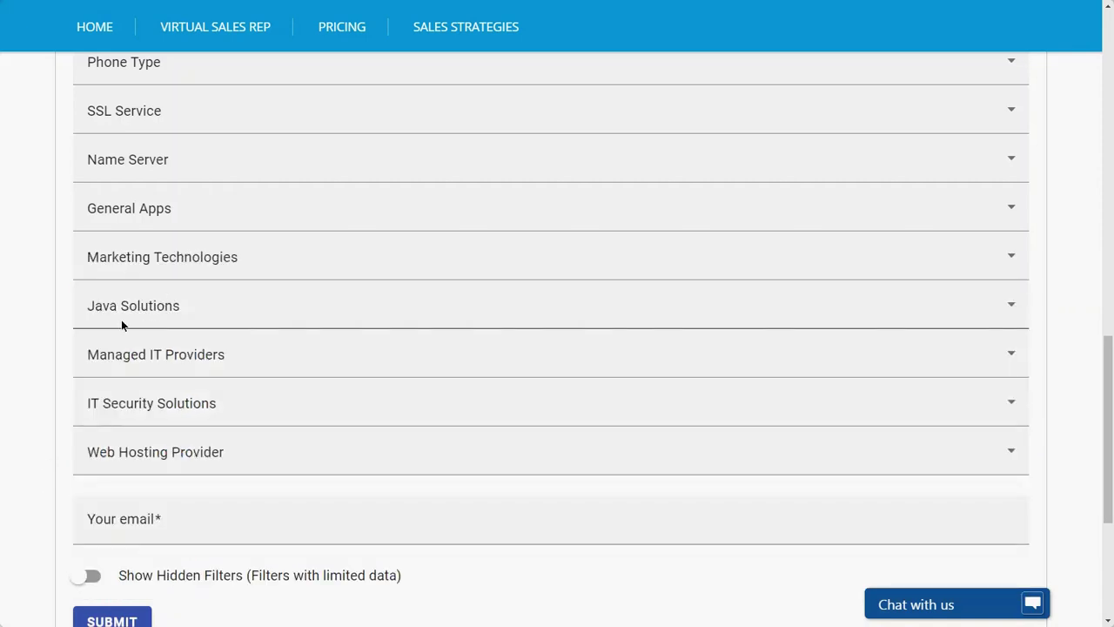
left_click(111, 299)
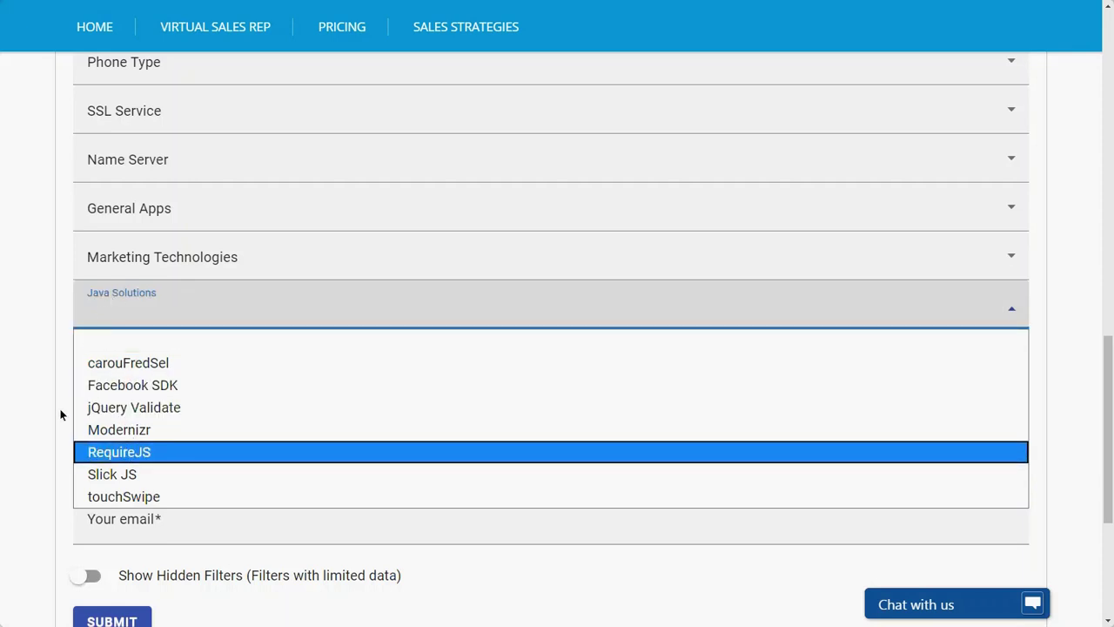
left_click(25, 390)
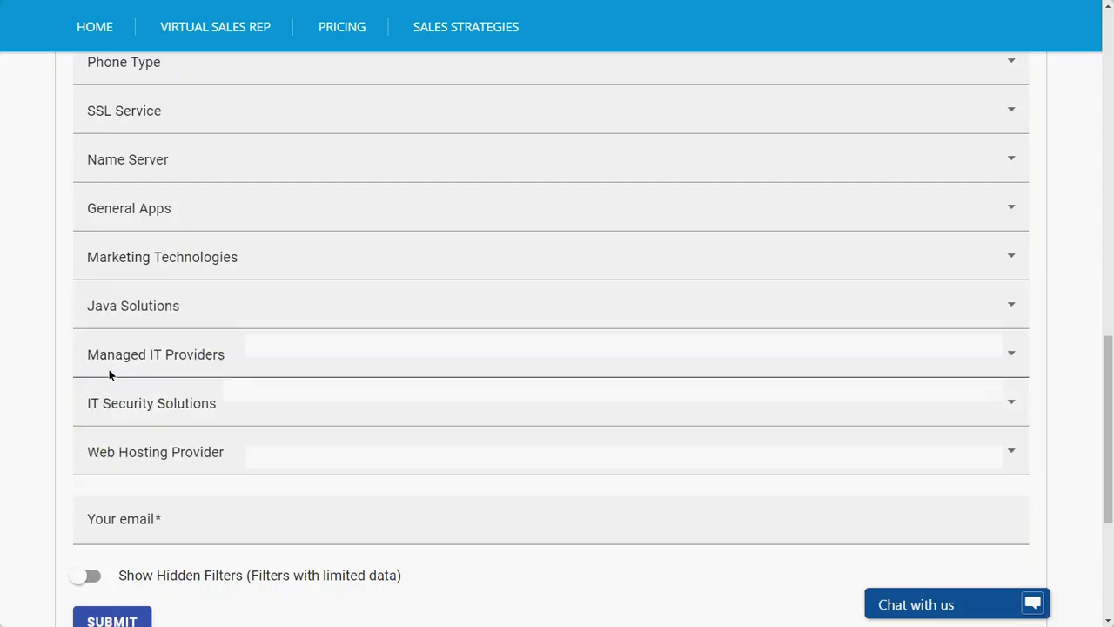
- Browse the Managed IT Providers list from its start through the providers beginning with M and N, without choosing one
left_click(182, 357)
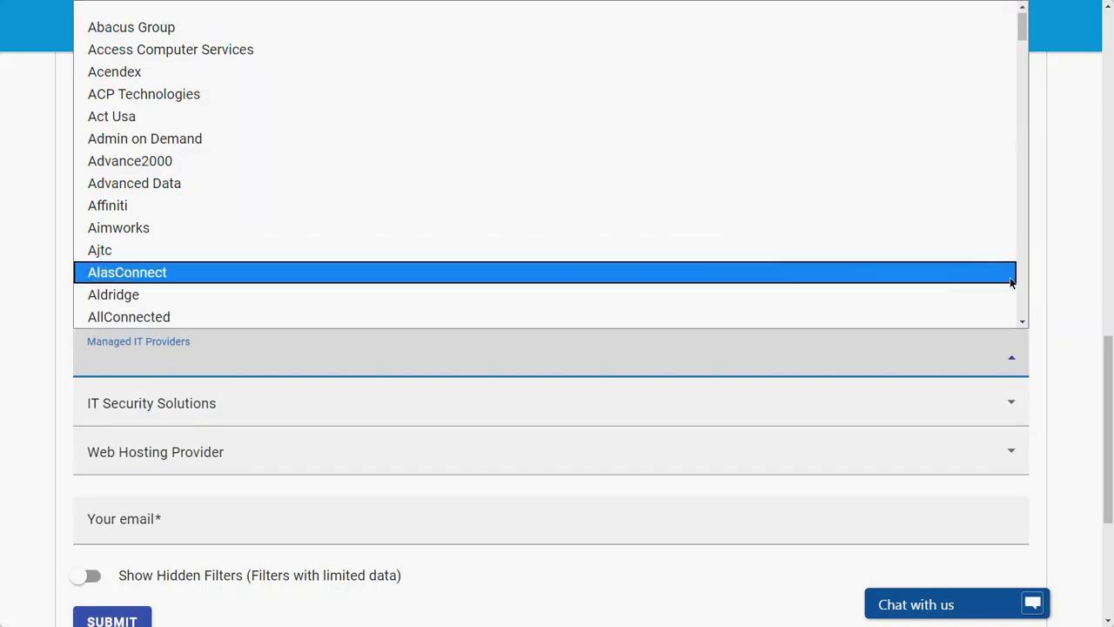
scroll(1023, 294, "down", 3)
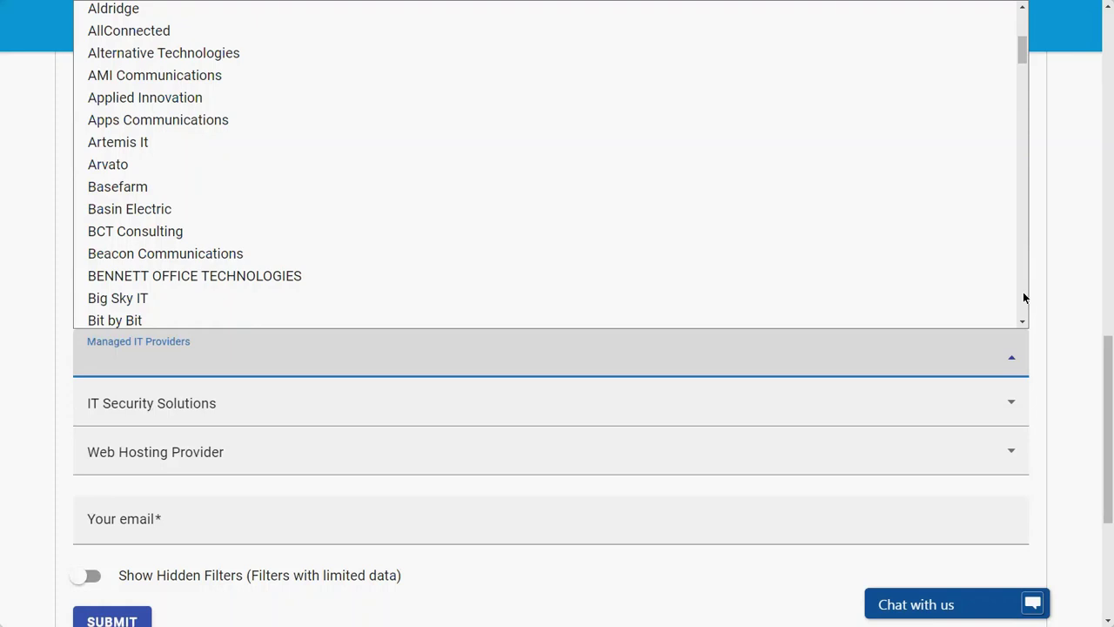
scroll(1023, 298, "down", 10)
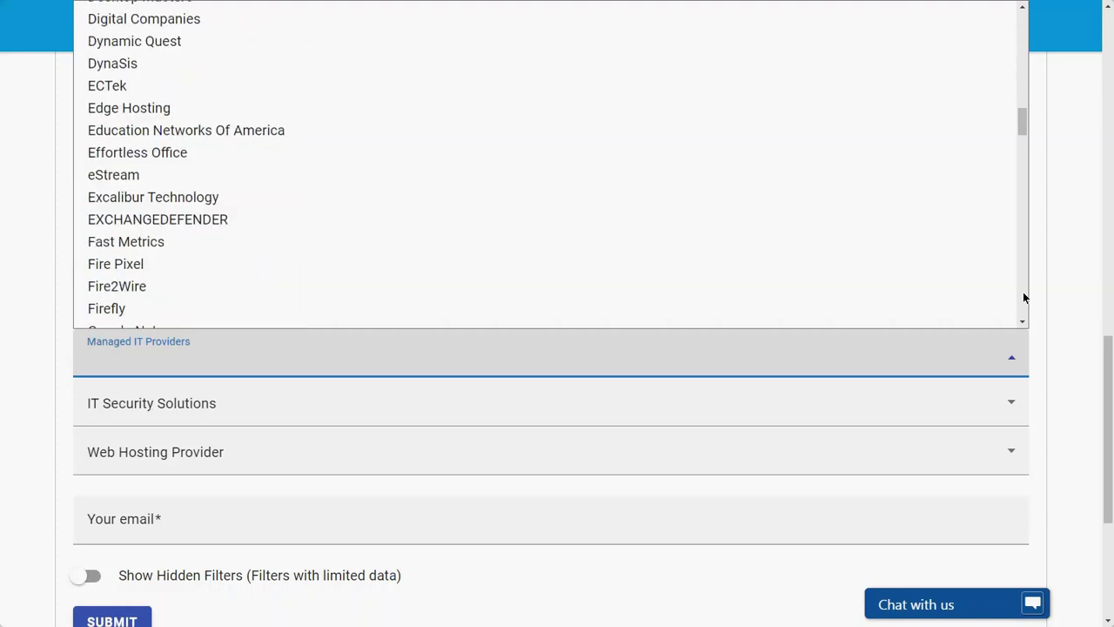
scroll(1024, 298, "down", 5)
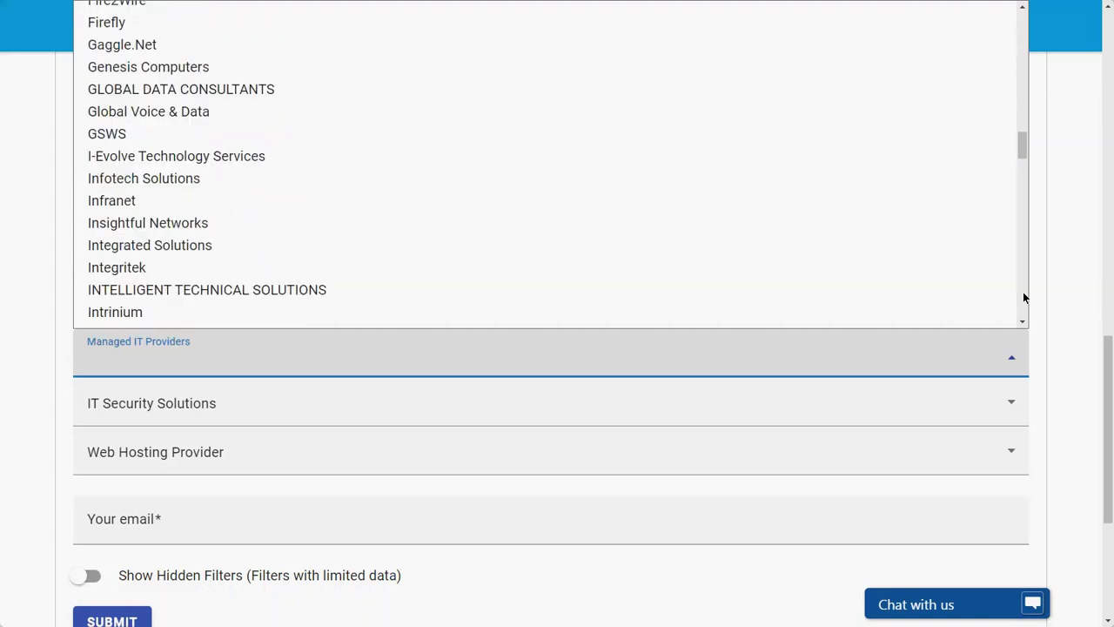
scroll(1024, 297, "down", 6)
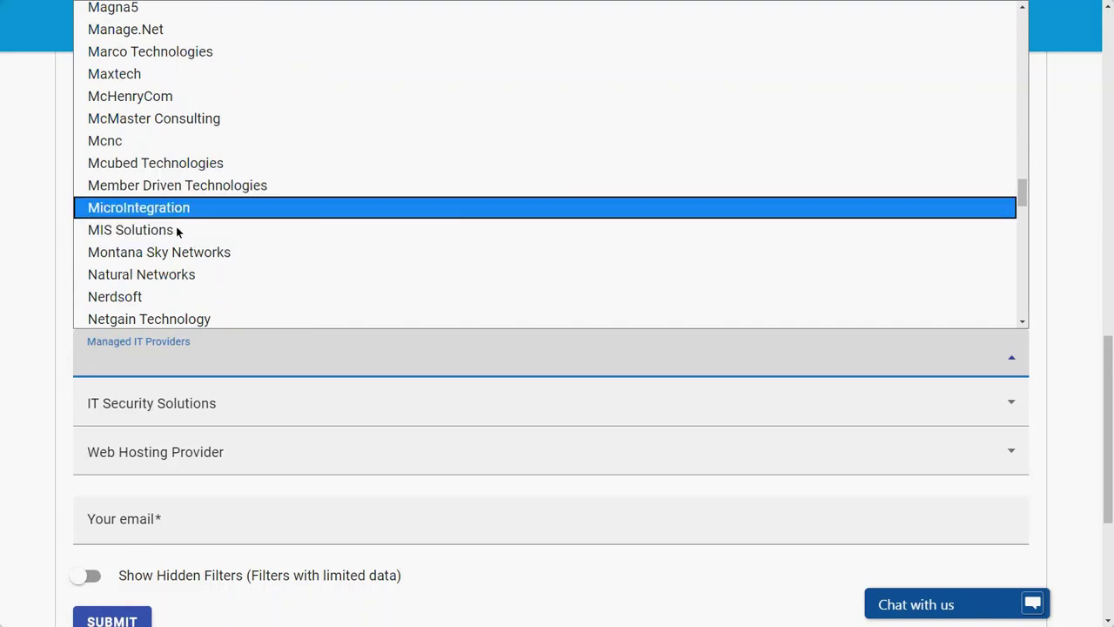
left_click(34, 294)
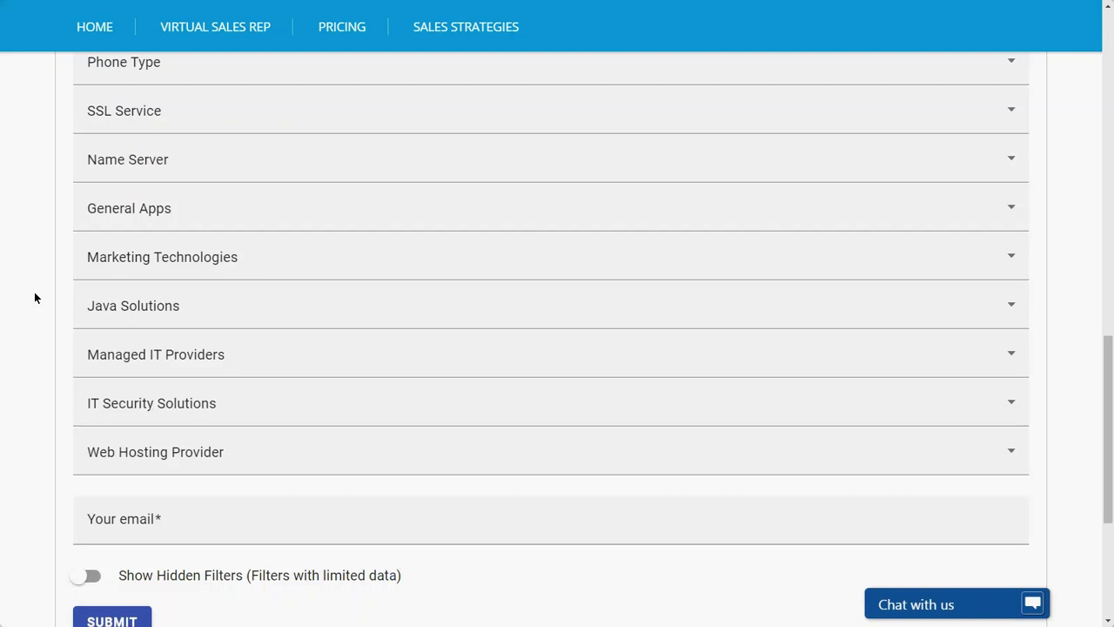
- Examine the IT Security Solutions and Web Hosting Provider options, leaving both filters unset
left_click(141, 418)
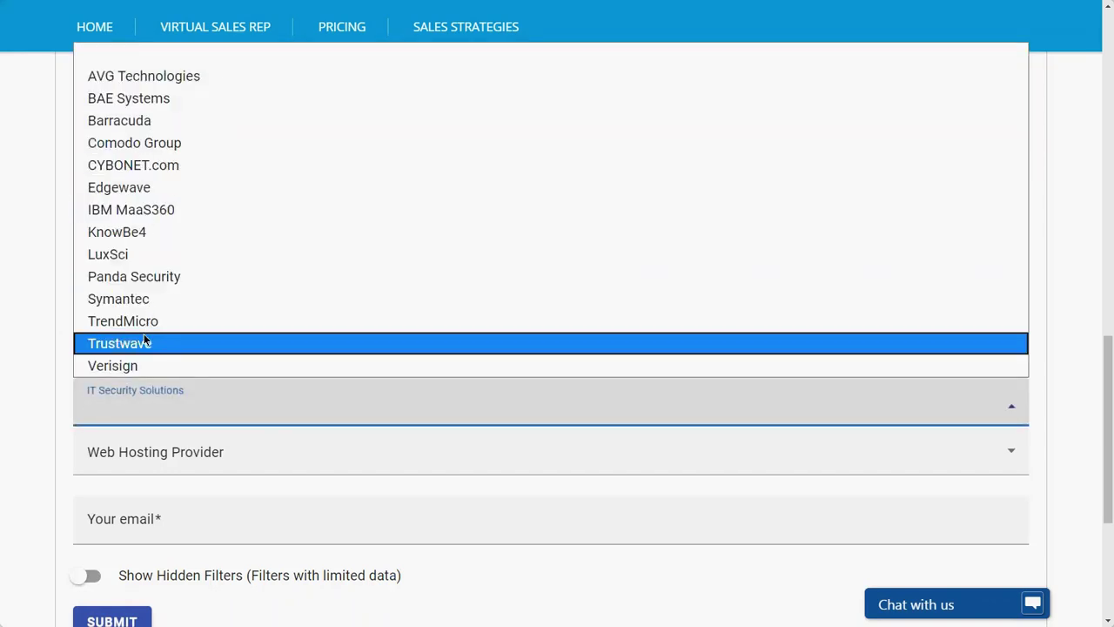
left_click(16, 233)
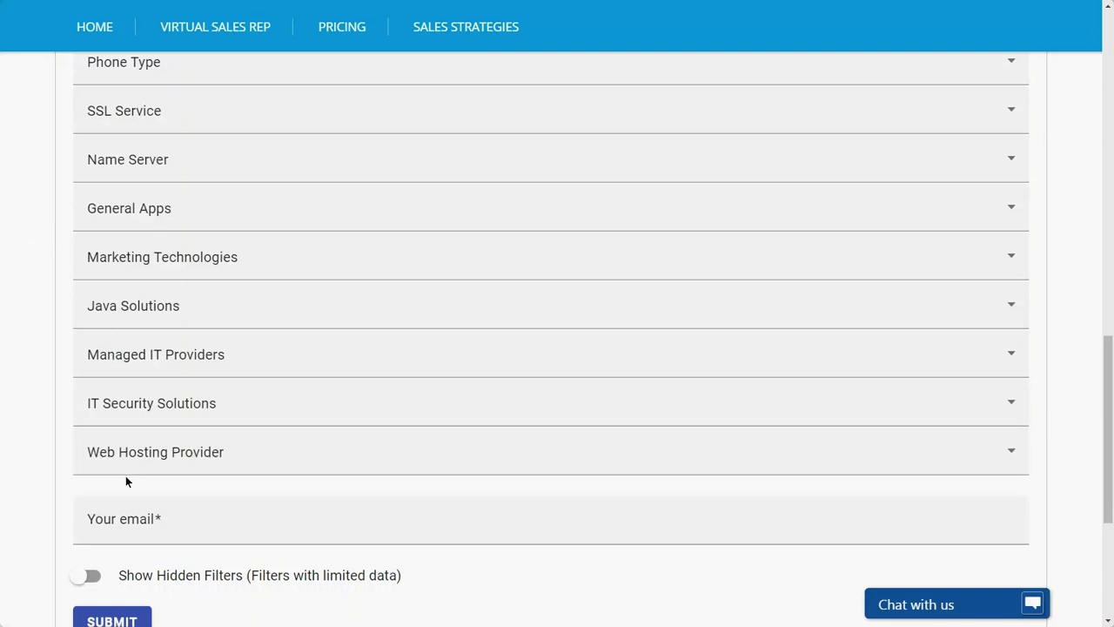
left_click(193, 456)
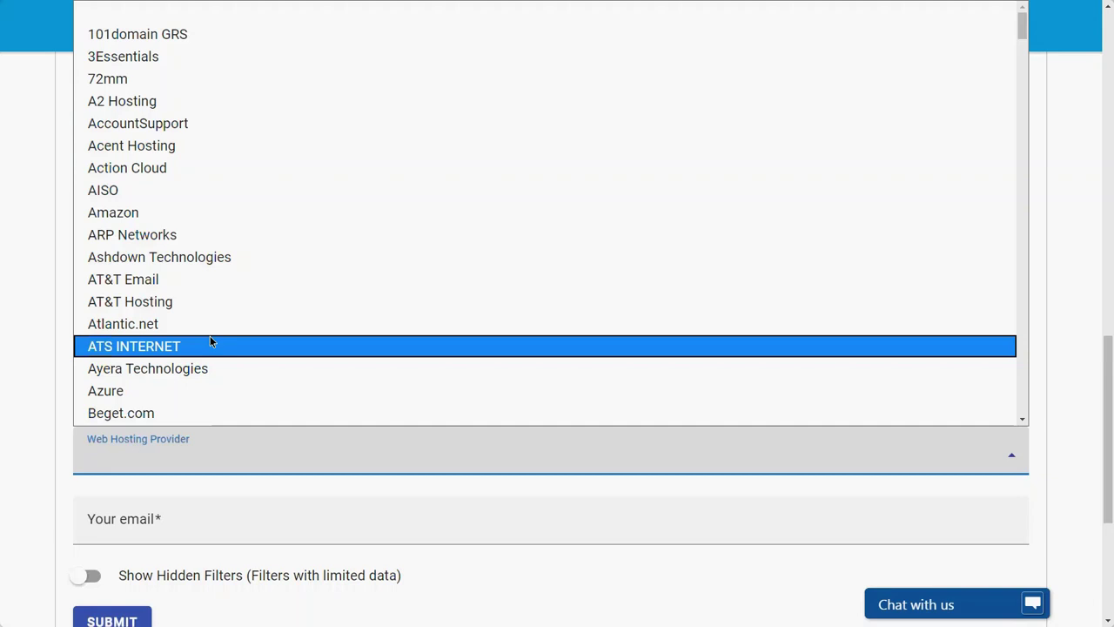
left_click(29, 338)
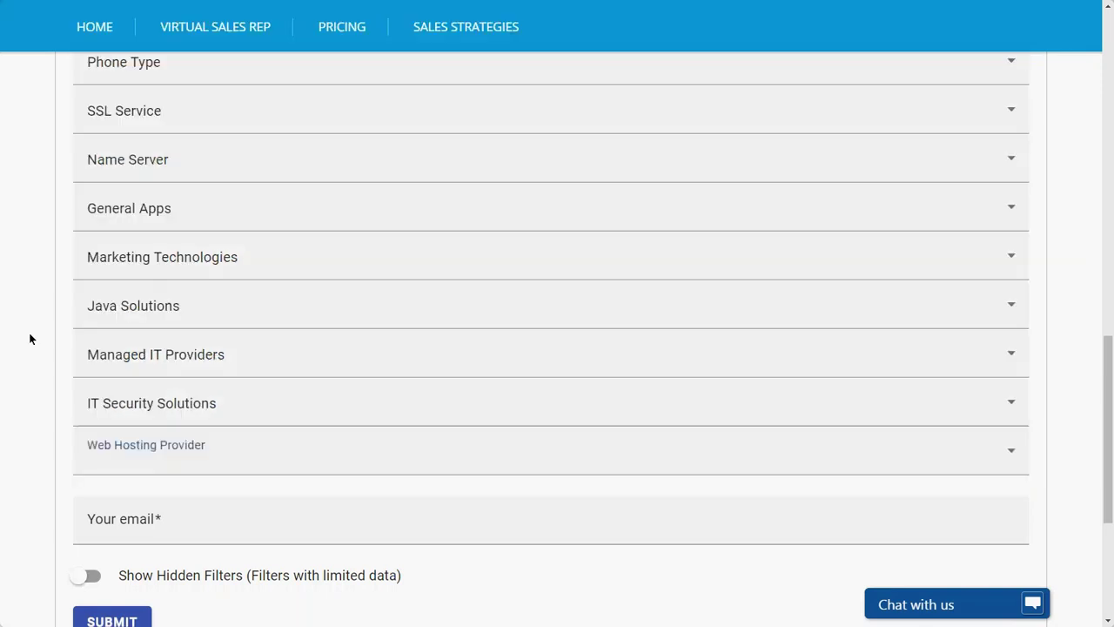
- Switch the filter category from Technology to Business Filters
scroll(30, 338, "down", 3)
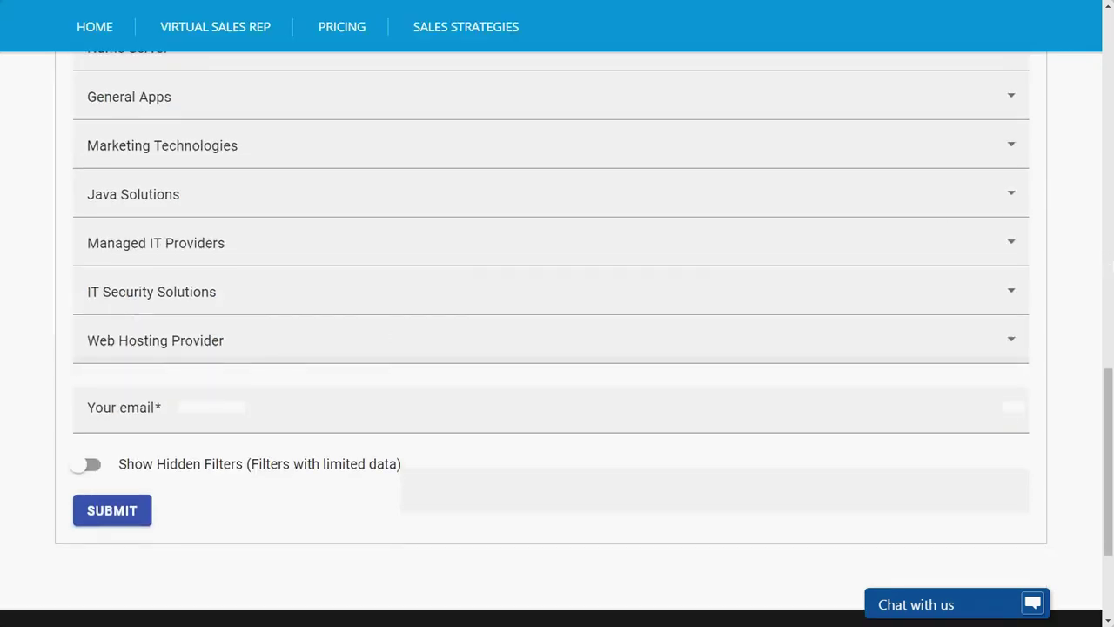
scroll(557, 339, "up", 6)
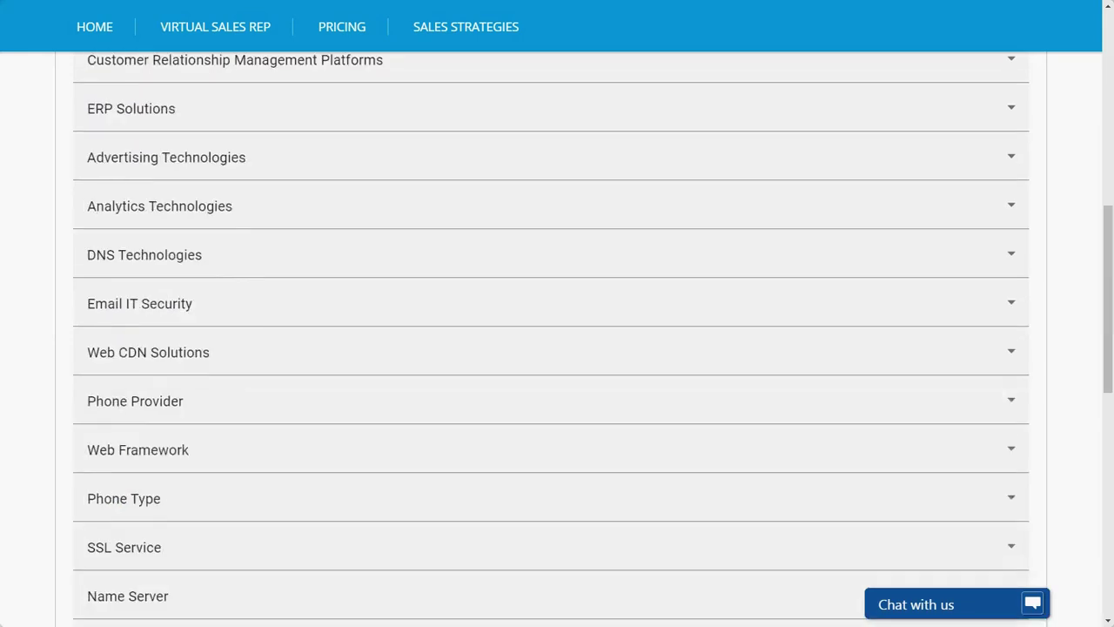
scroll(557, 339, "up", 6)
scroll(545, 257, "up", 2)
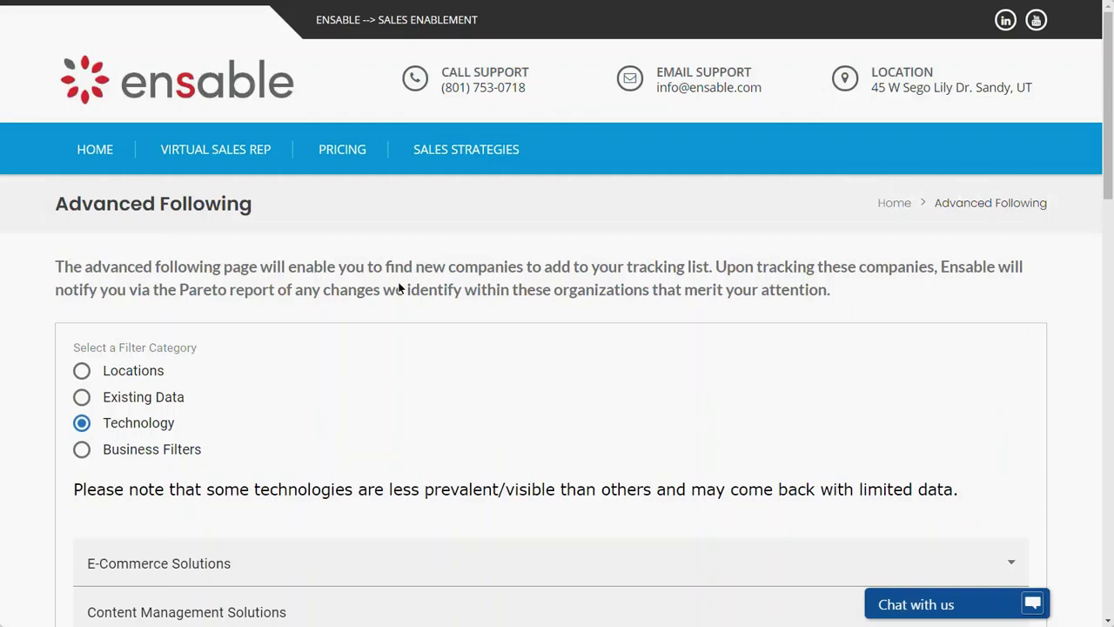
left_click(81, 451)
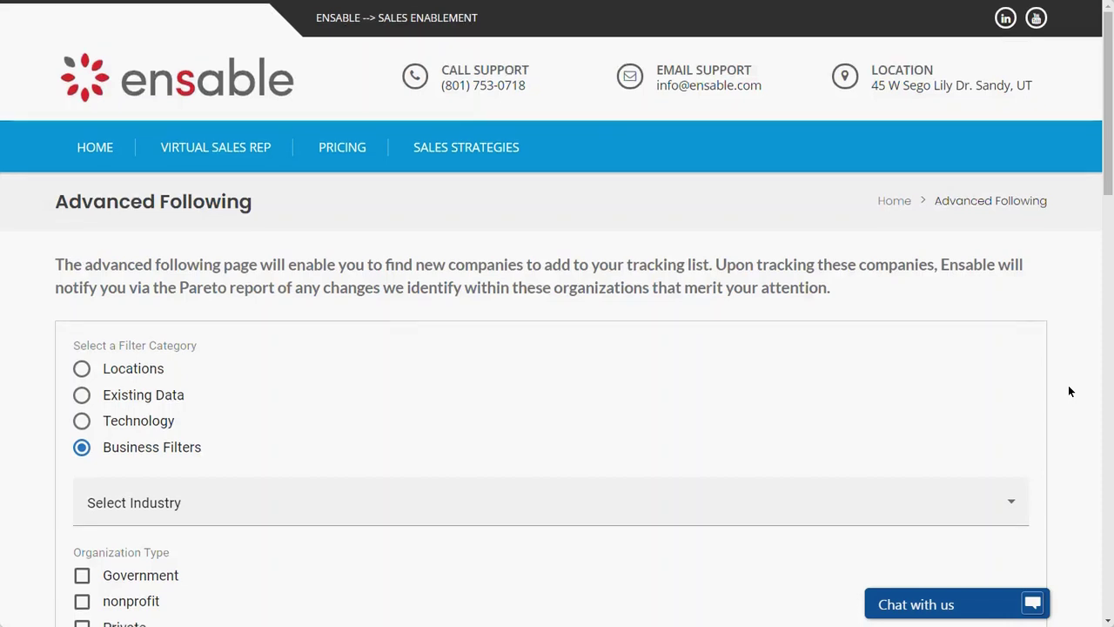
- Look over the industry, organization type and recent changes options among the business filters
scroll(1069, 391, "down", 3)
scroll(1070, 391, "down", 2)
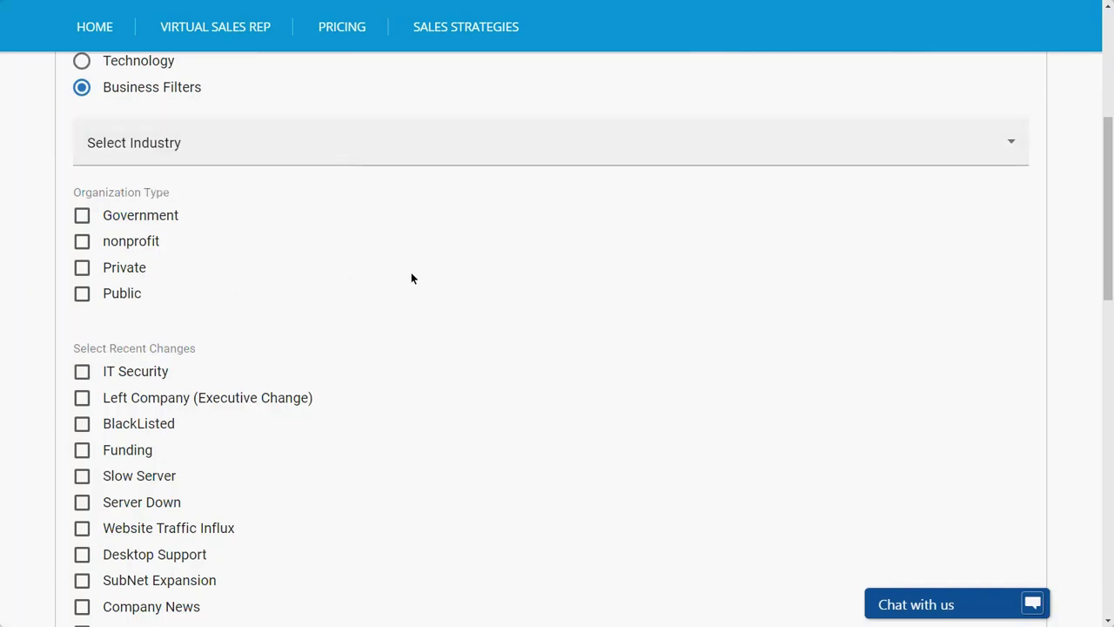
scroll(411, 275, "down", 3)
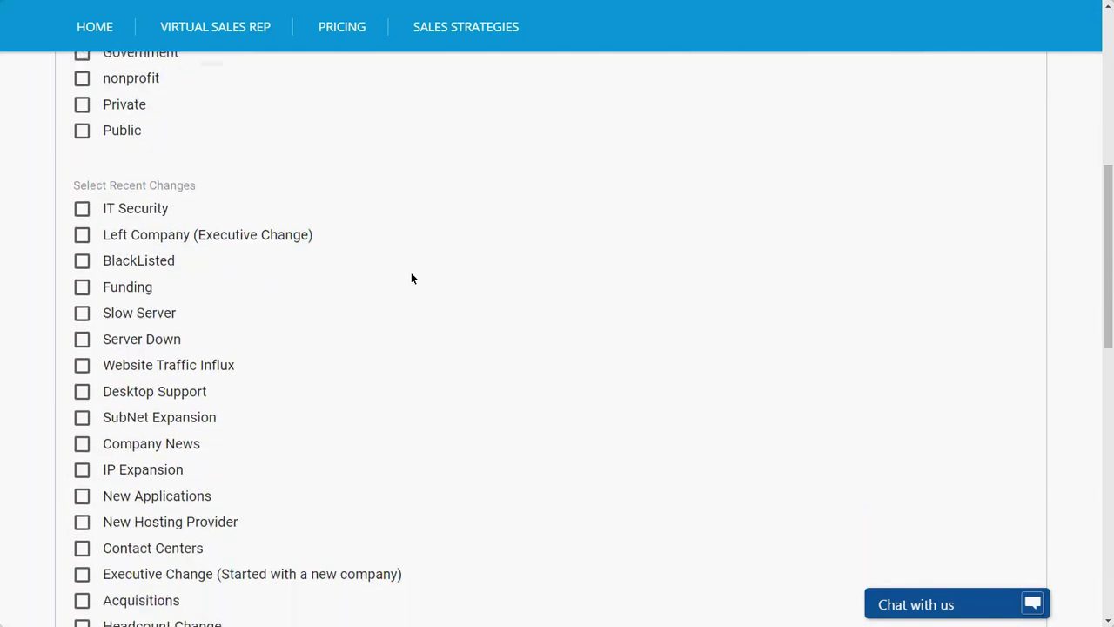
scroll(411, 277, "down", 1)
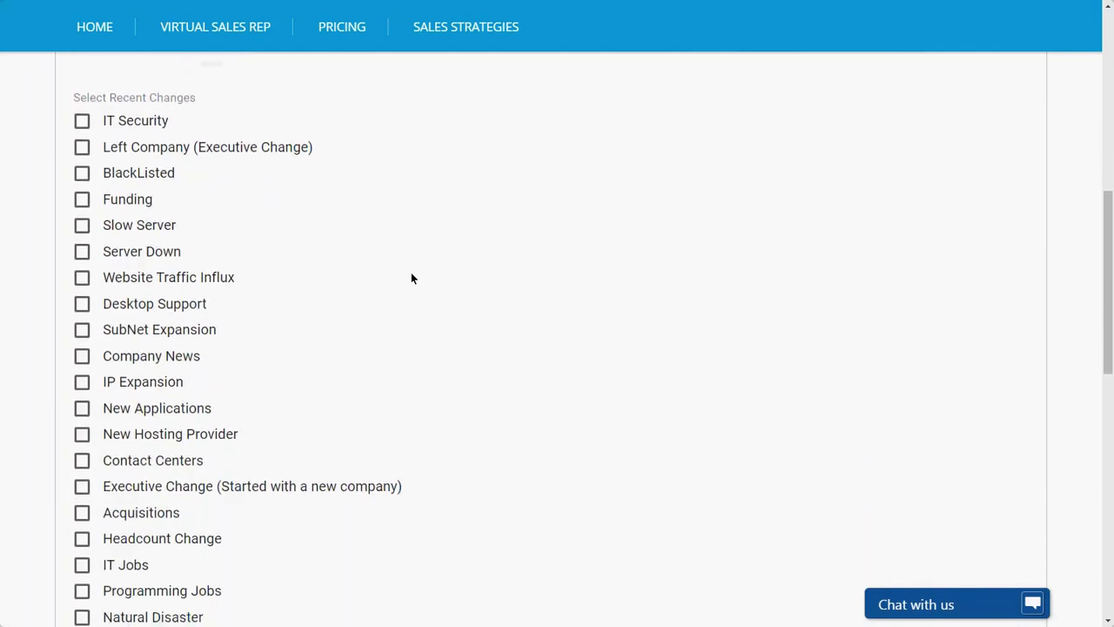
scroll(410, 277, "down", 1)
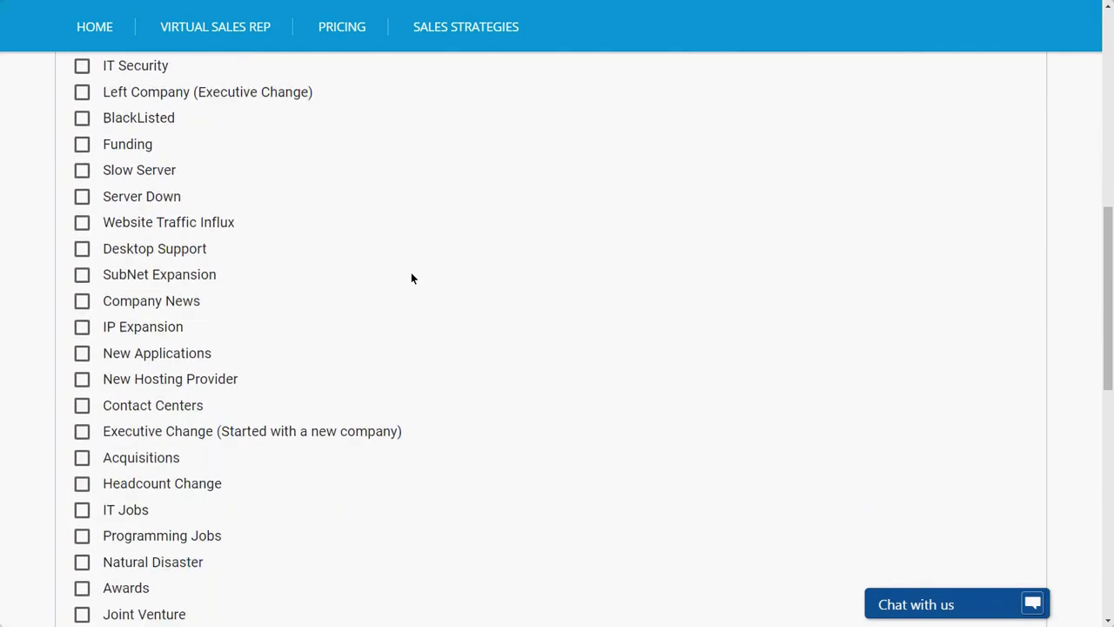
scroll(411, 276, "down", 2)
scroll(410, 277, "up", 1)
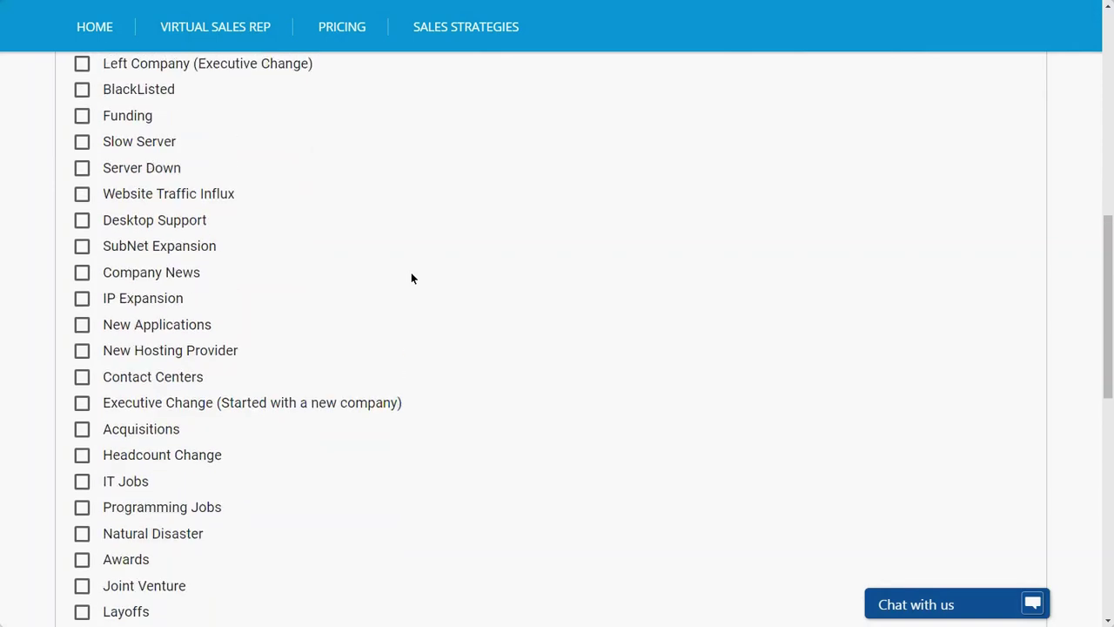
scroll(411, 276, "down", 2)
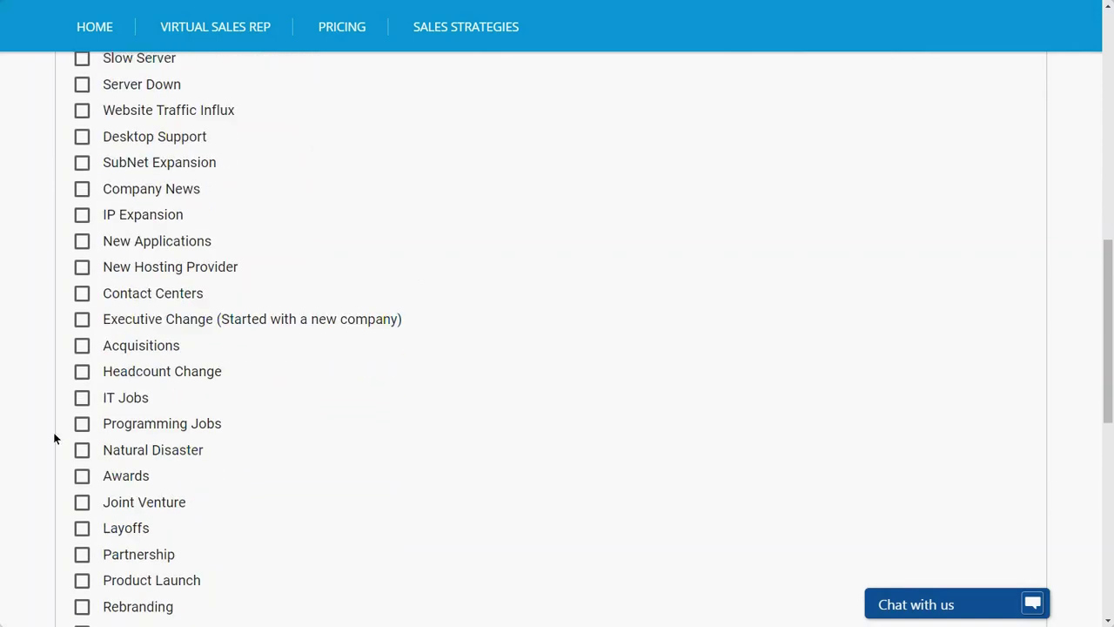
- Select IT Jobs as a recent change to filter by, leaving Joint Venture unselected
left_click(78, 503)
left_click(82, 510)
left_click(83, 398)
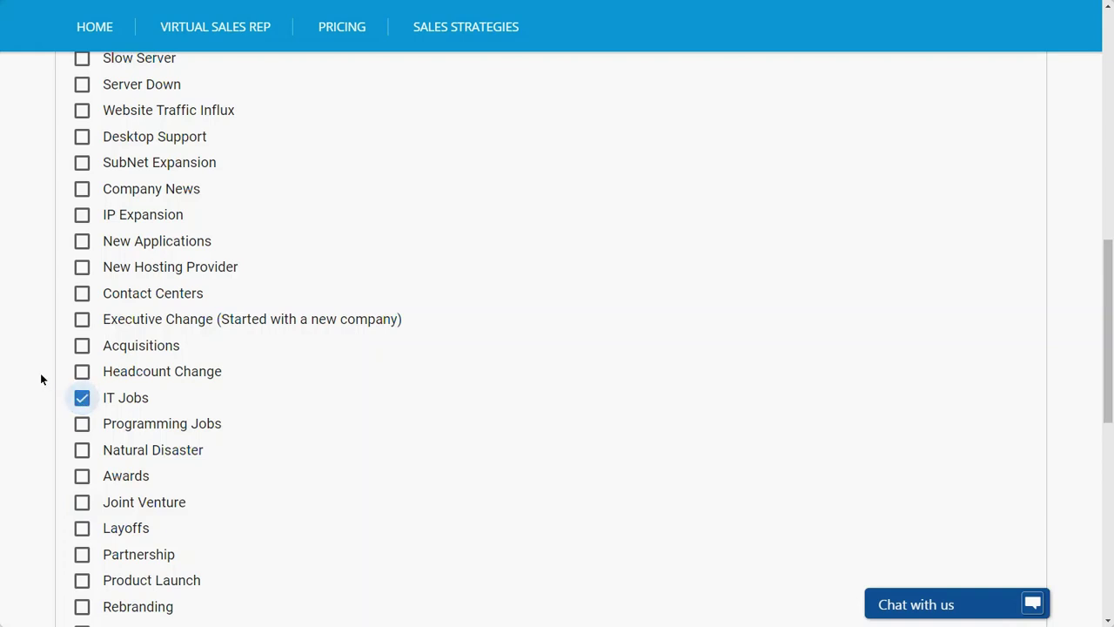
- Select IP Expansion as a recent change and clear the IT Jobs selection
scroll(41, 378, "up", 1)
scroll(40, 378, "up", 2)
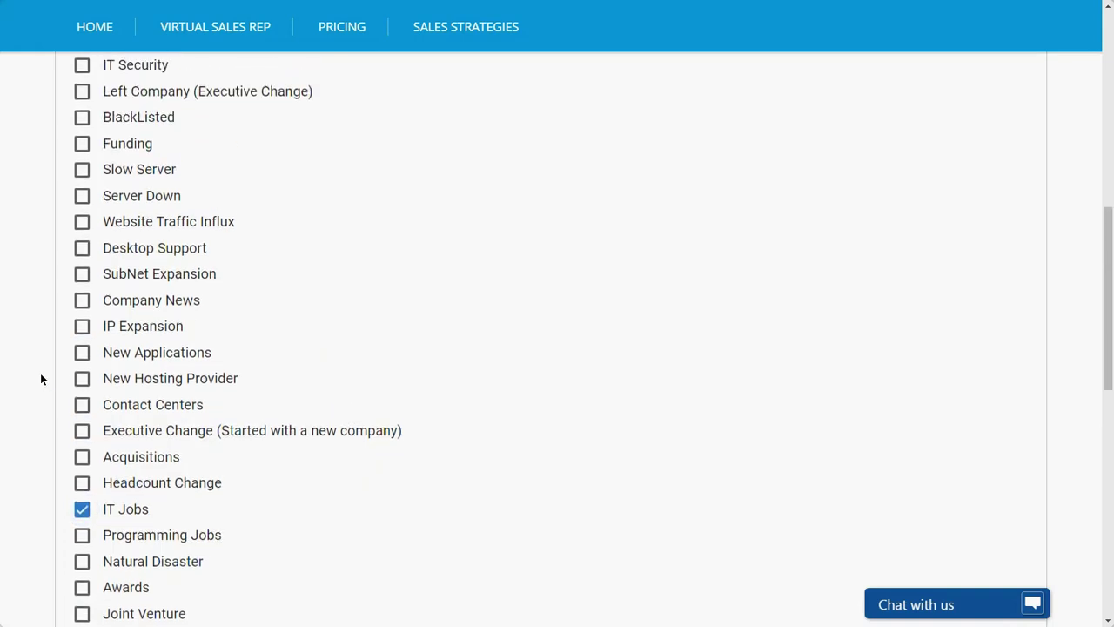
left_click(81, 328)
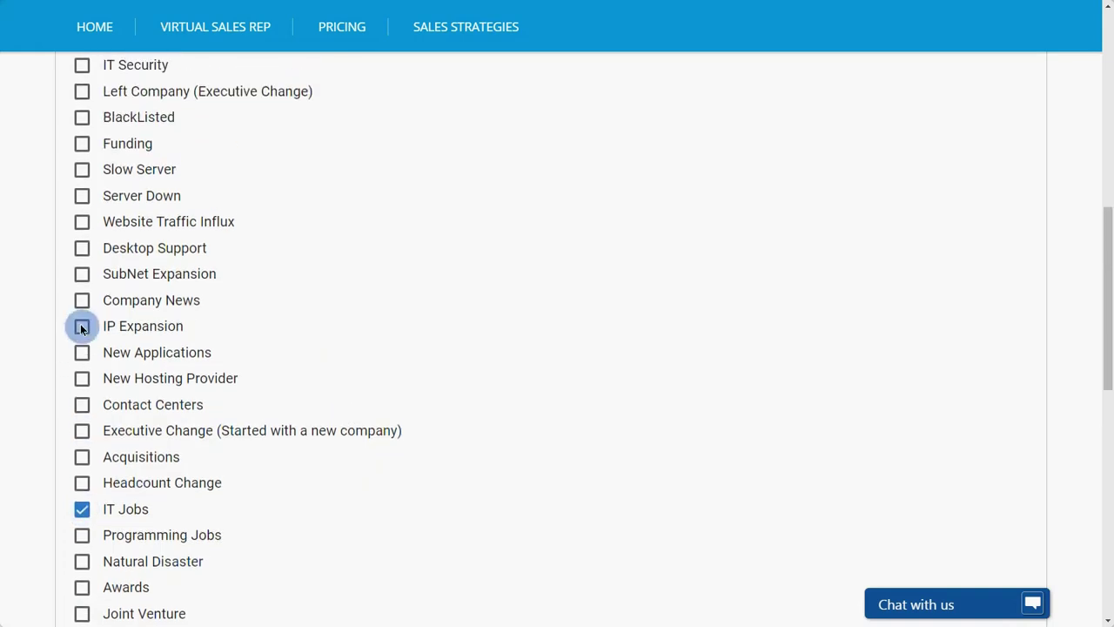
left_click(80, 509)
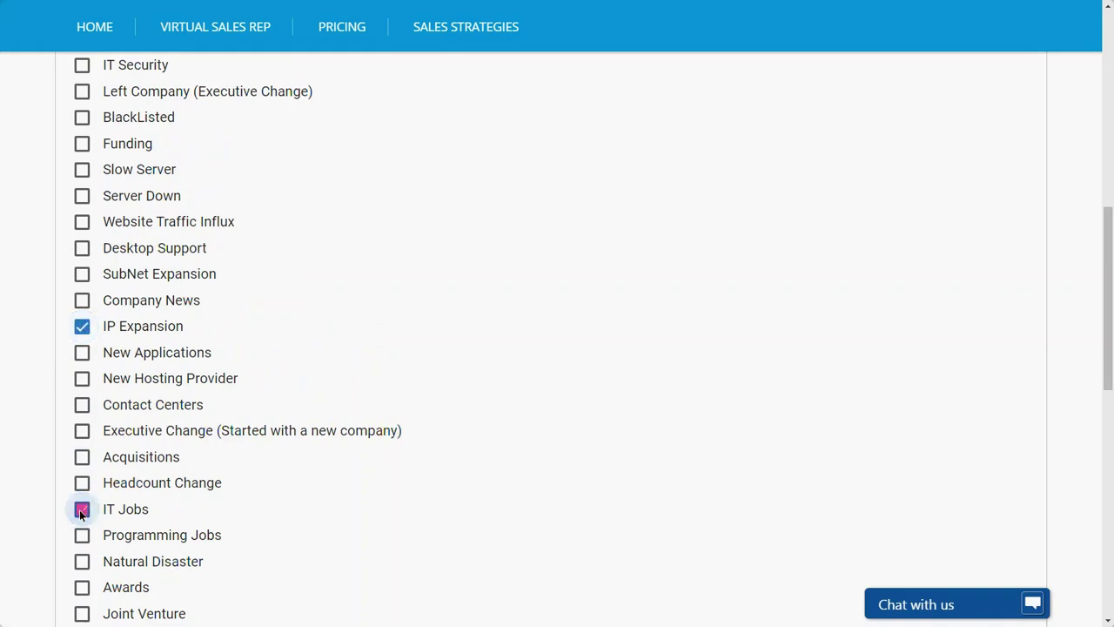
- Clear the IP Expansion selection and choose Funding as the recent change to filter by
left_click(83, 327)
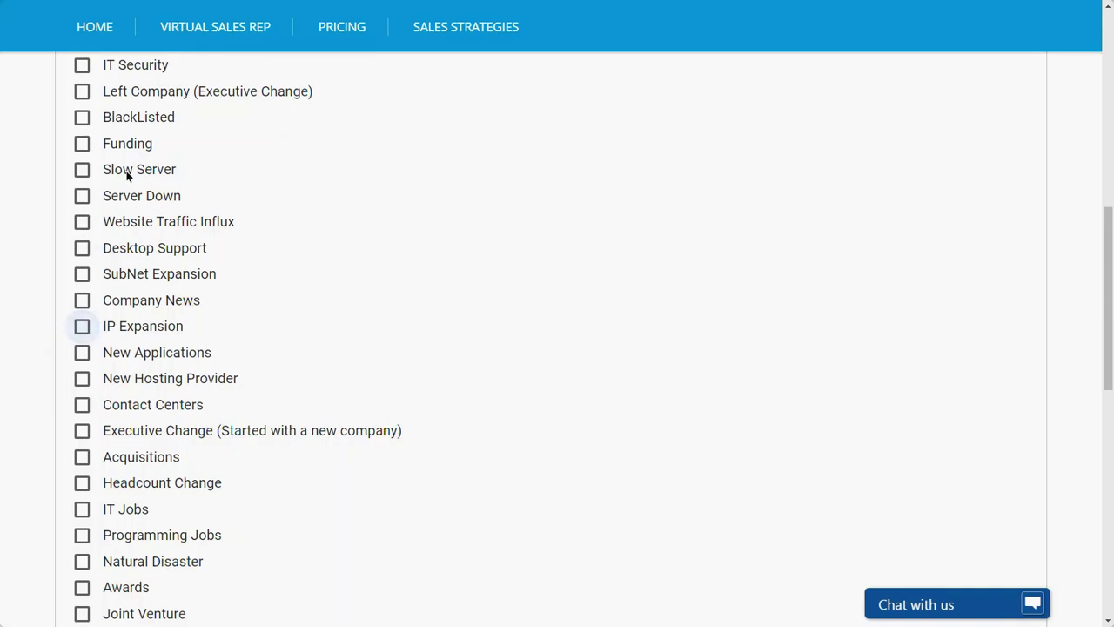
left_click(83, 145)
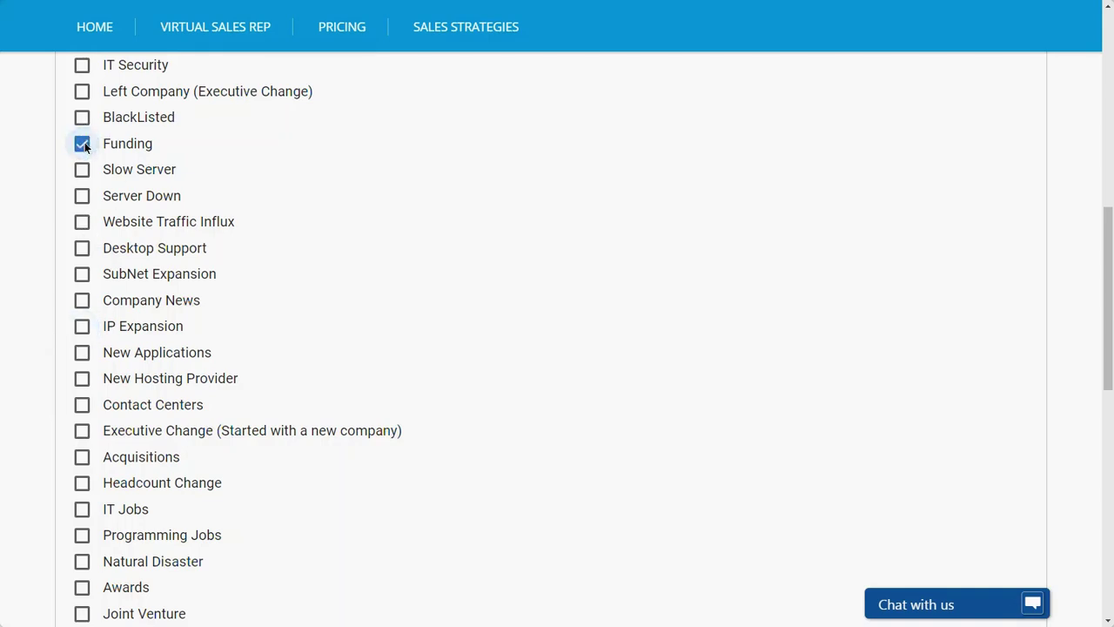
- Look over the remaining recent change options and the email field below them, leaving the email blank
scroll(291, 145, "down", 4)
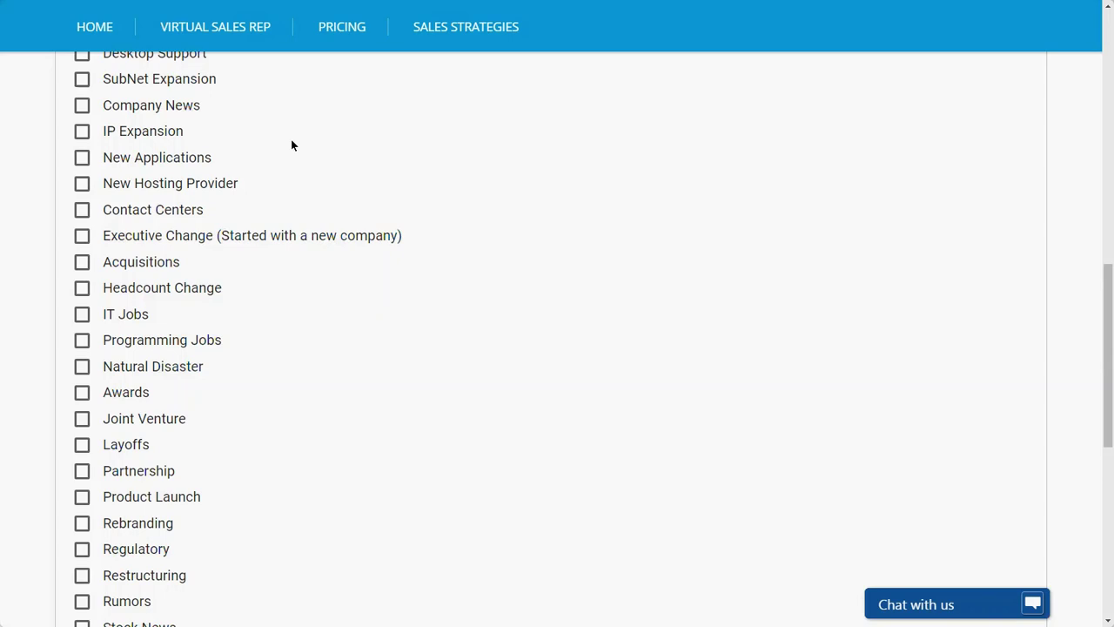
scroll(291, 145, "down", 3)
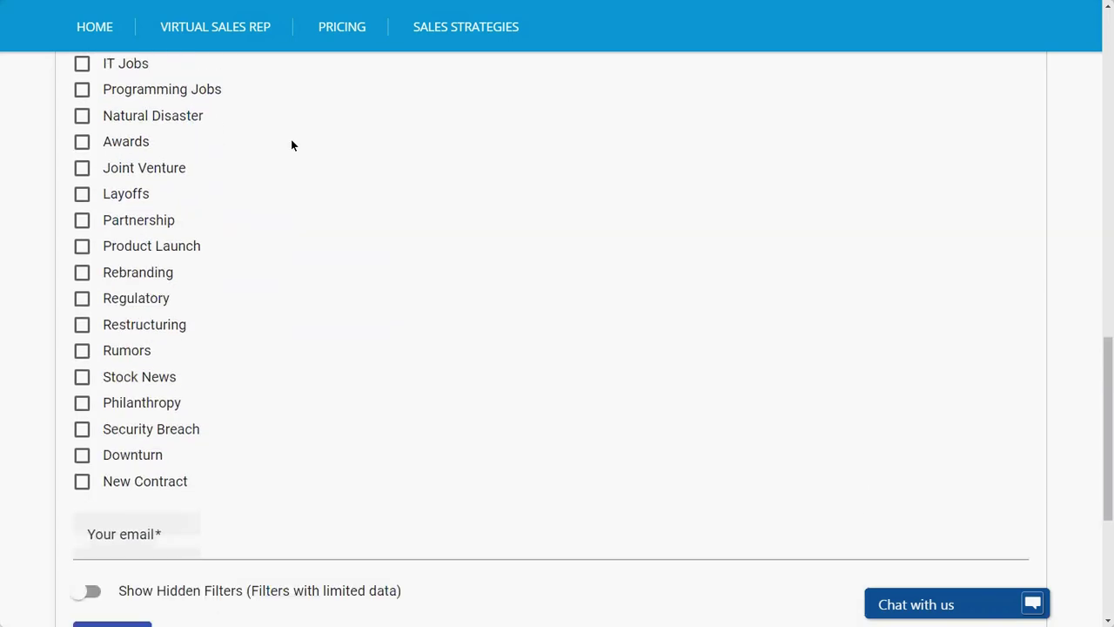
scroll(291, 145, "up", 1)
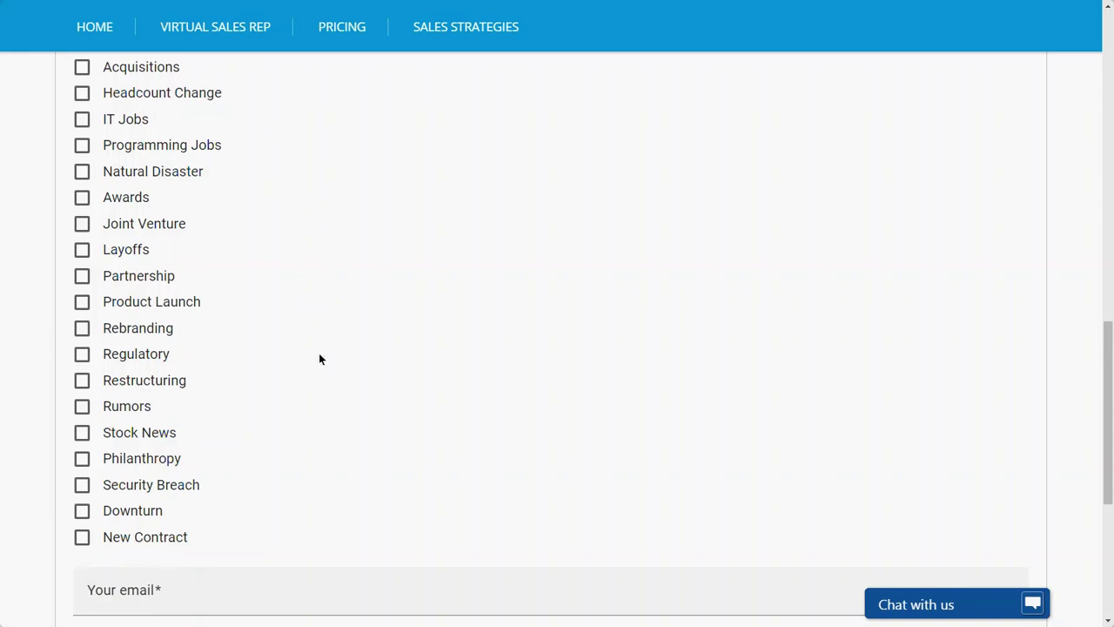
left_click(119, 602)
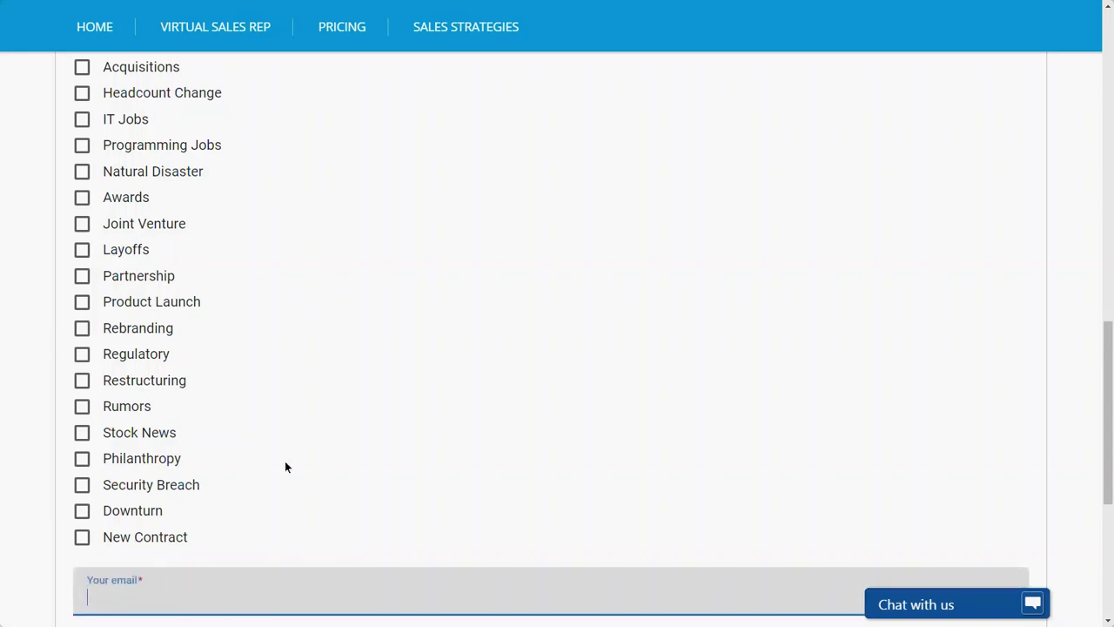
left_click(386, 406)
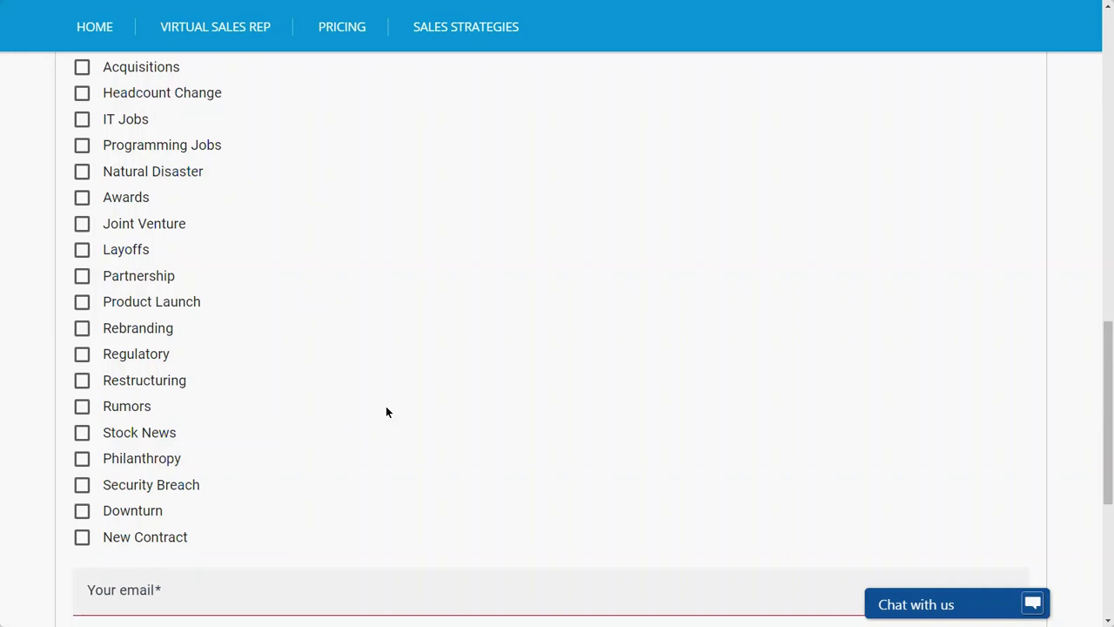
- Switch to the Sample-List workbook in Excel and examine the company, website, contact and email columns
key("alt+Tab")
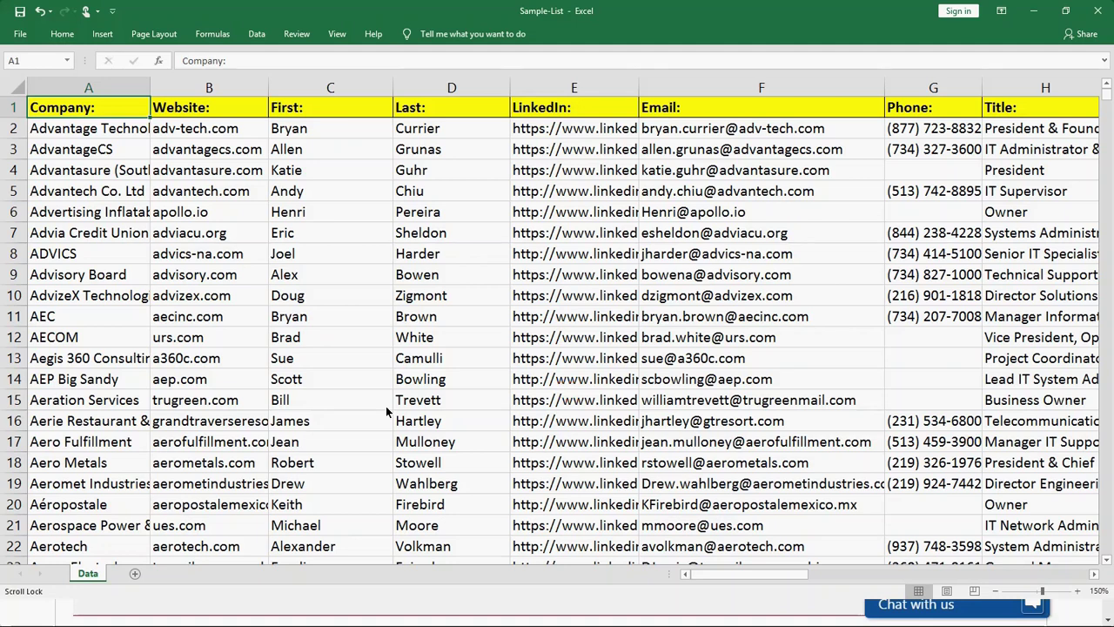
left_click(94, 317)
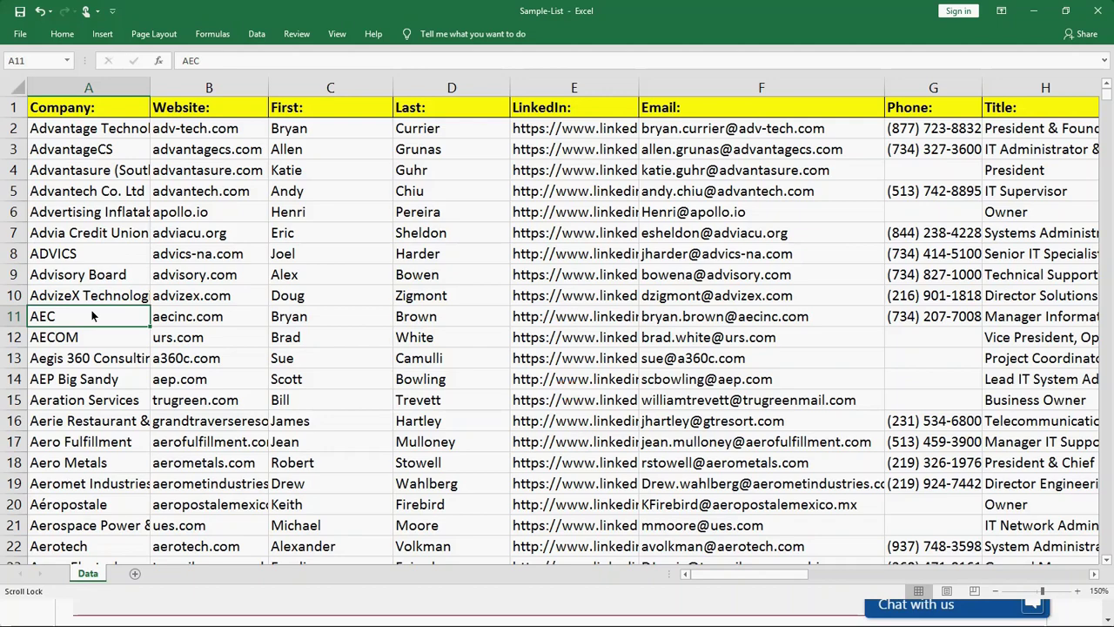
scroll(94, 317, "right", 3)
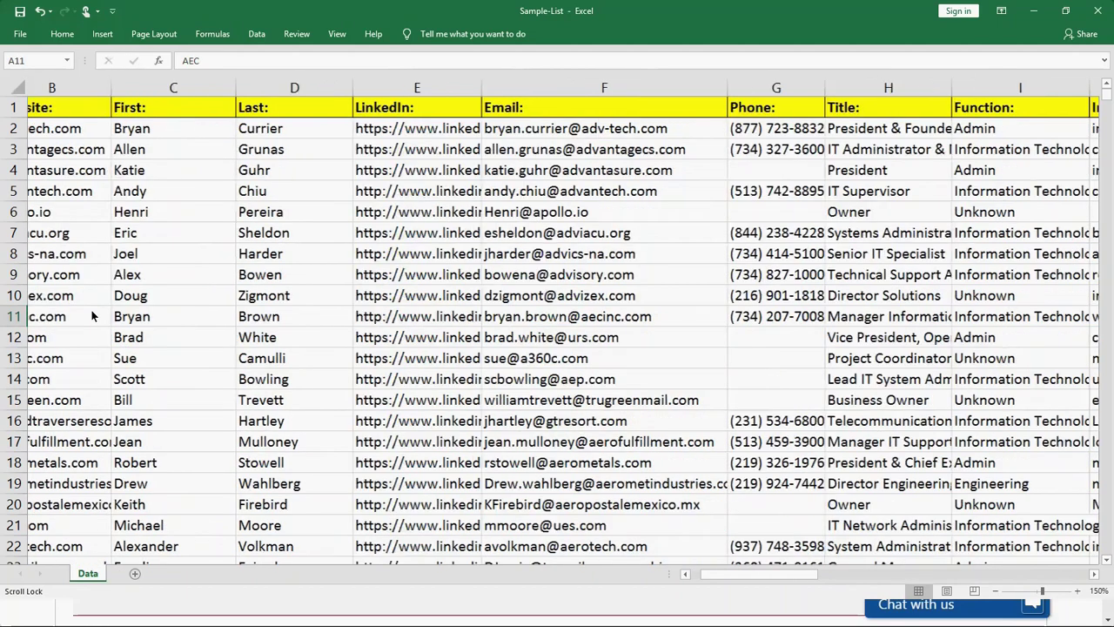
scroll(94, 317, "left", 3)
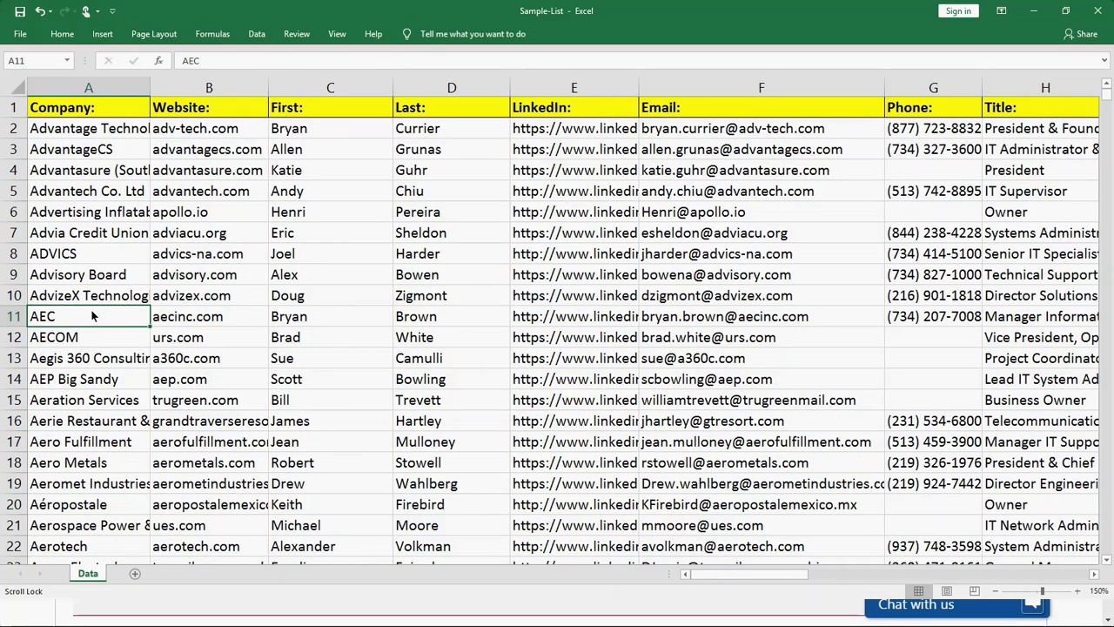
scroll(94, 317, "right", 3)
scroll(94, 317, "right", 4)
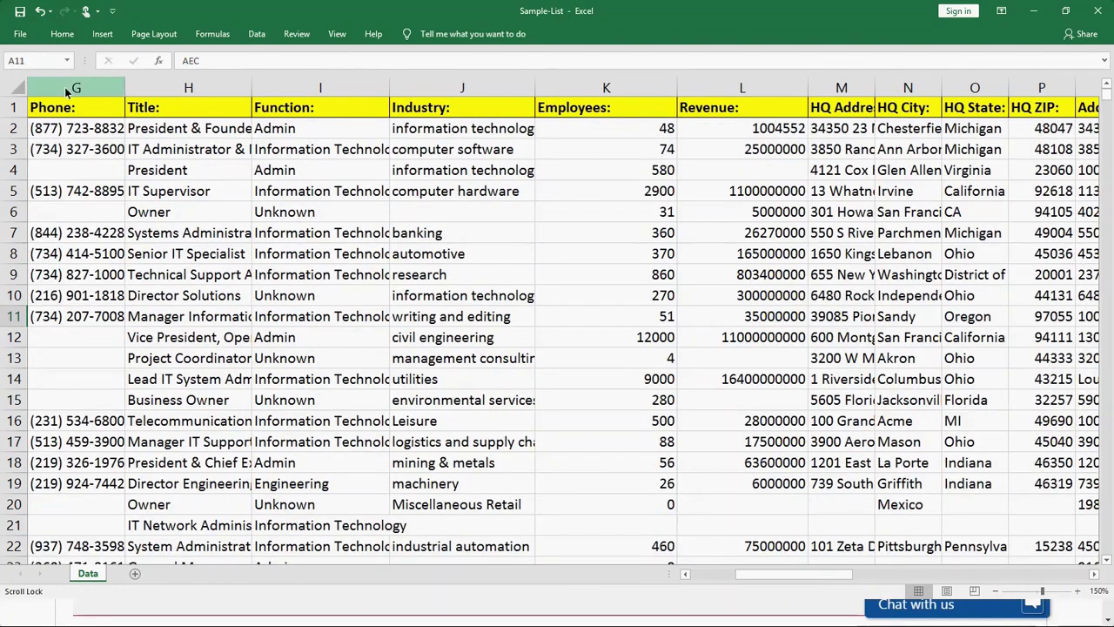
- Examine the sample list's phone, title, function, industry, employees, revenue, headquarters and local address columns
left_click(68, 87)
left_click(67, 164)
left_click(68, 167)
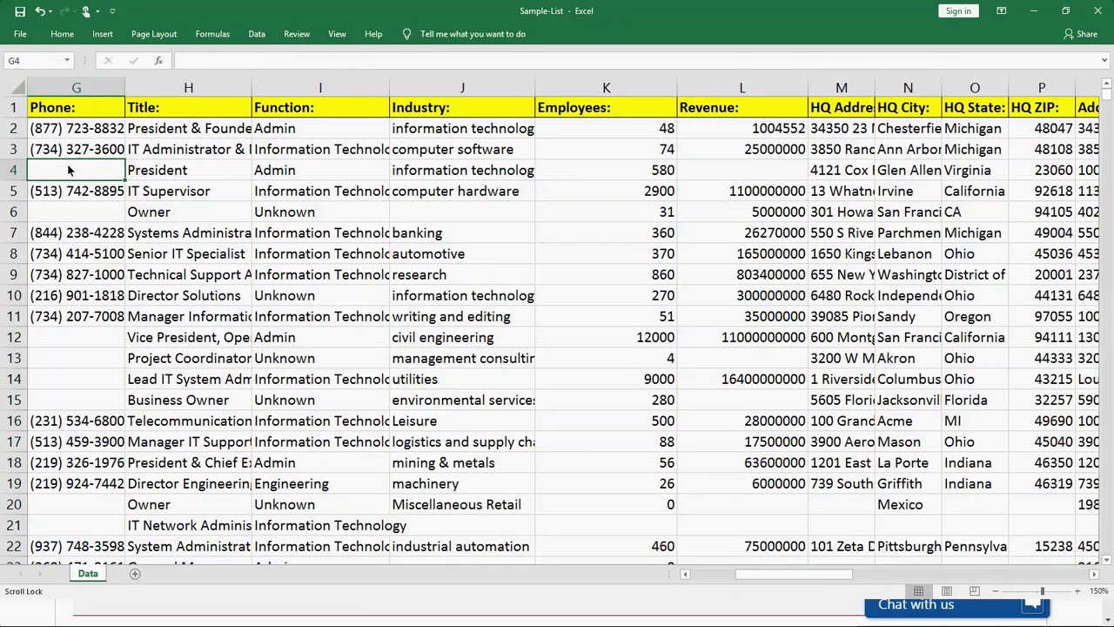
key("Right")
key("Right")
key("Right")
key("Right")
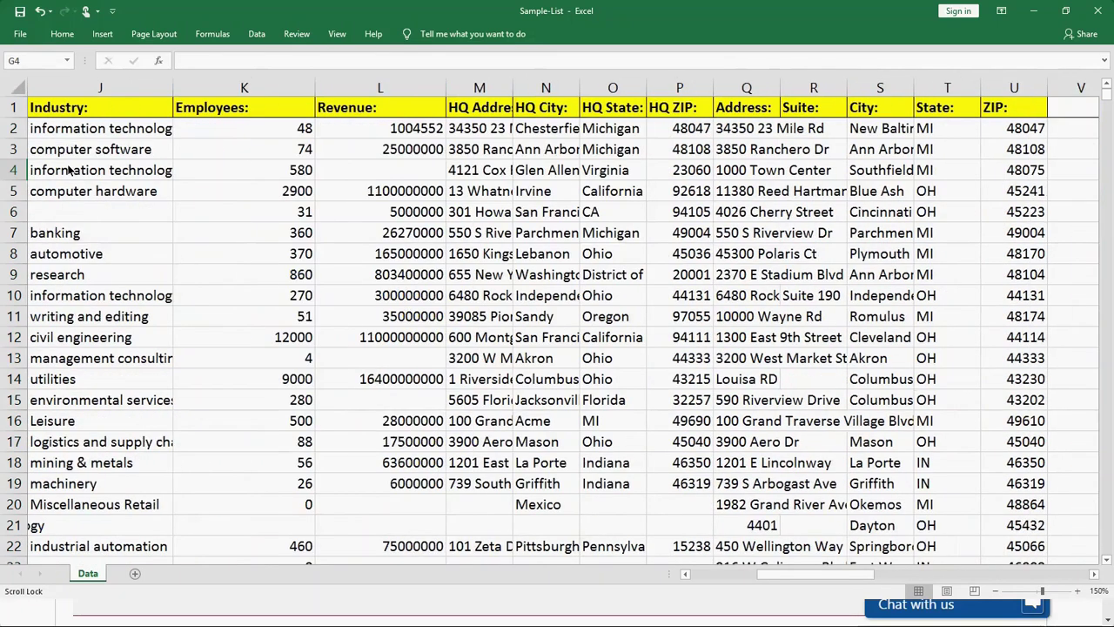
key("Right")
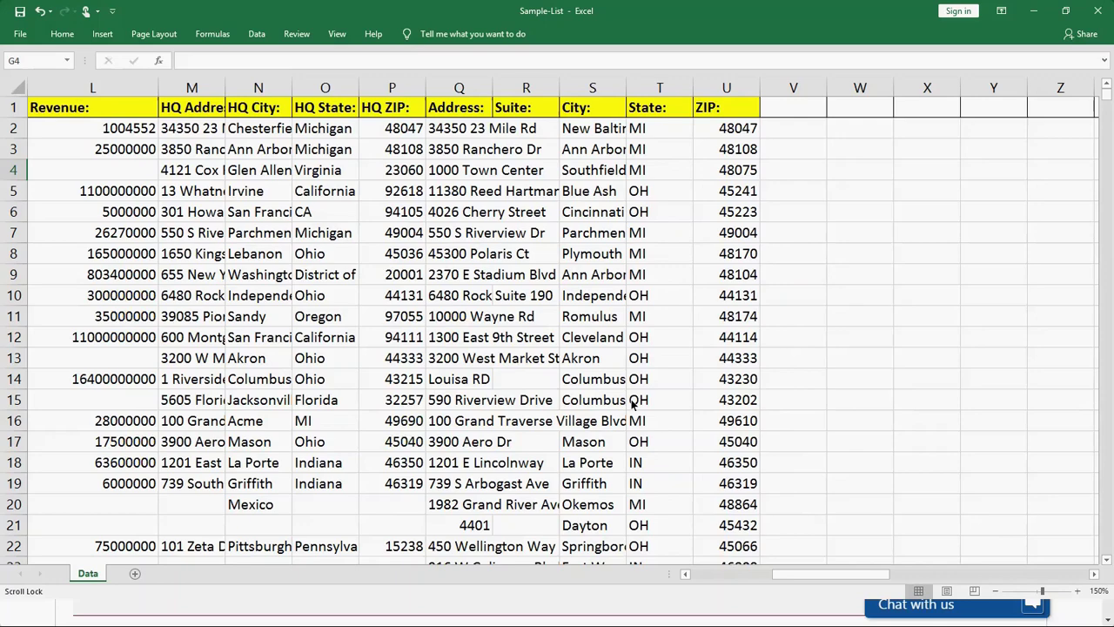
left_click(710, 574)
left_click(704, 577)
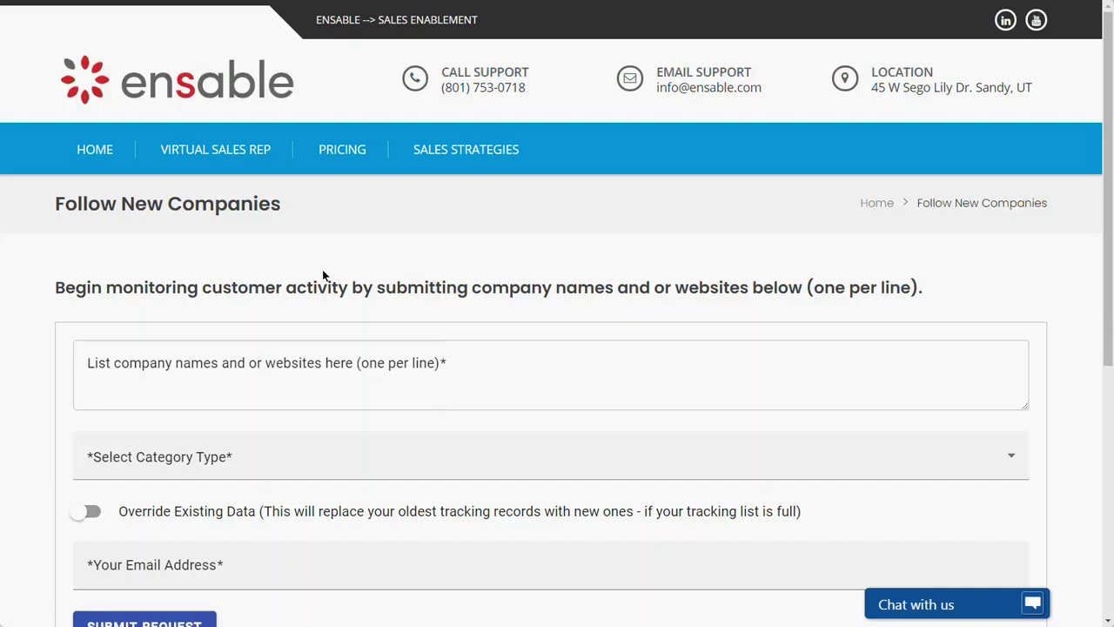
- Check the company list field on the Follow New Companies page and read through the Pareto Report's change sections
left_click(242, 394)
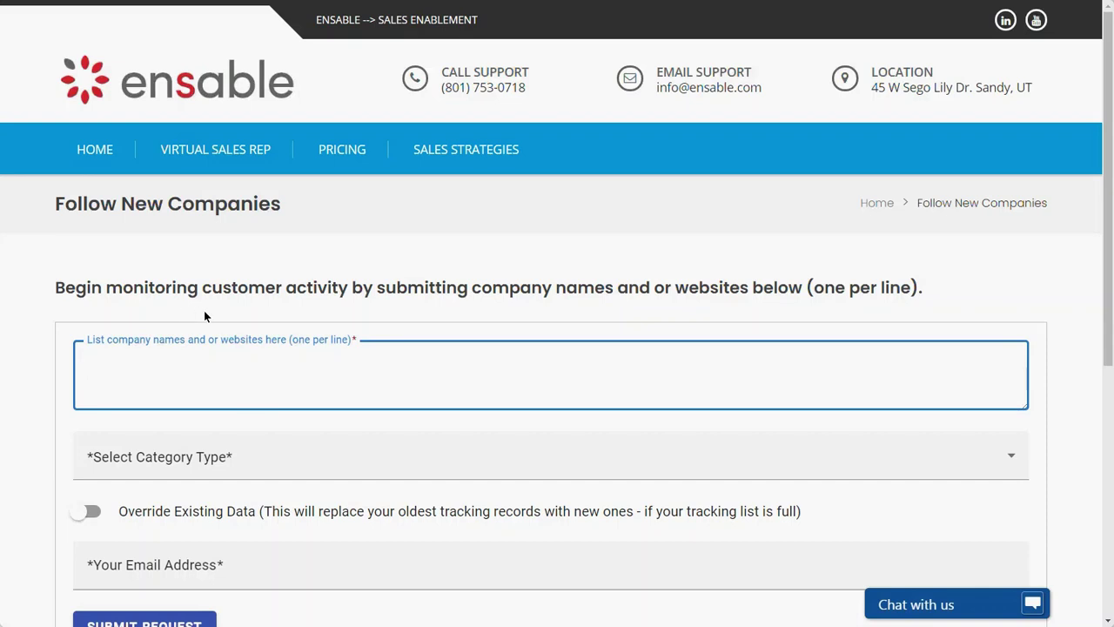
key("Tab")
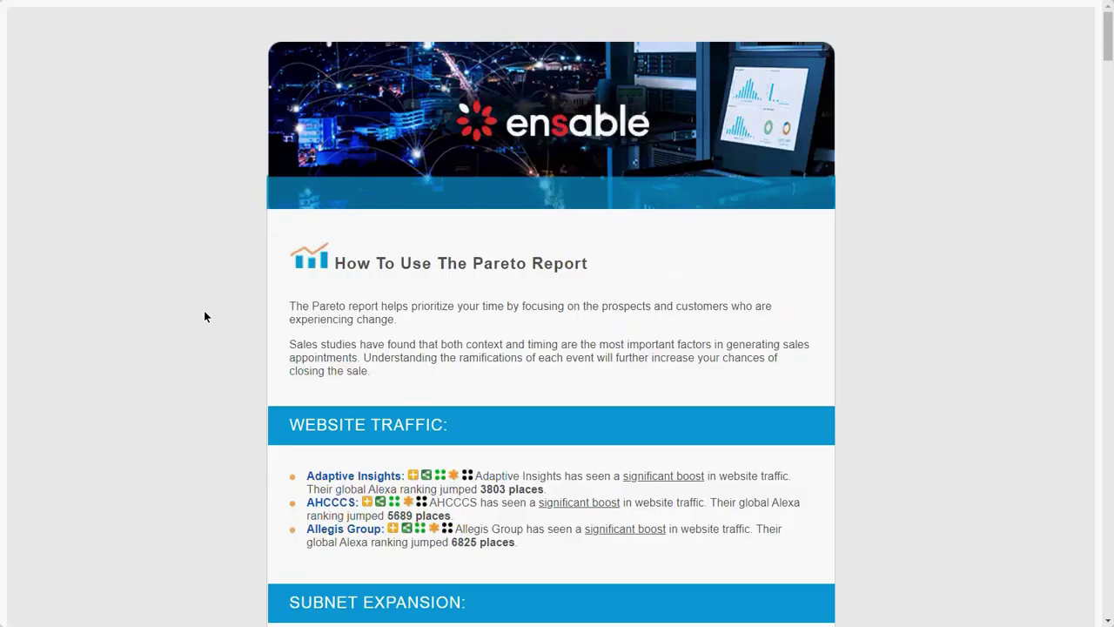
scroll(204, 316, "down", 3)
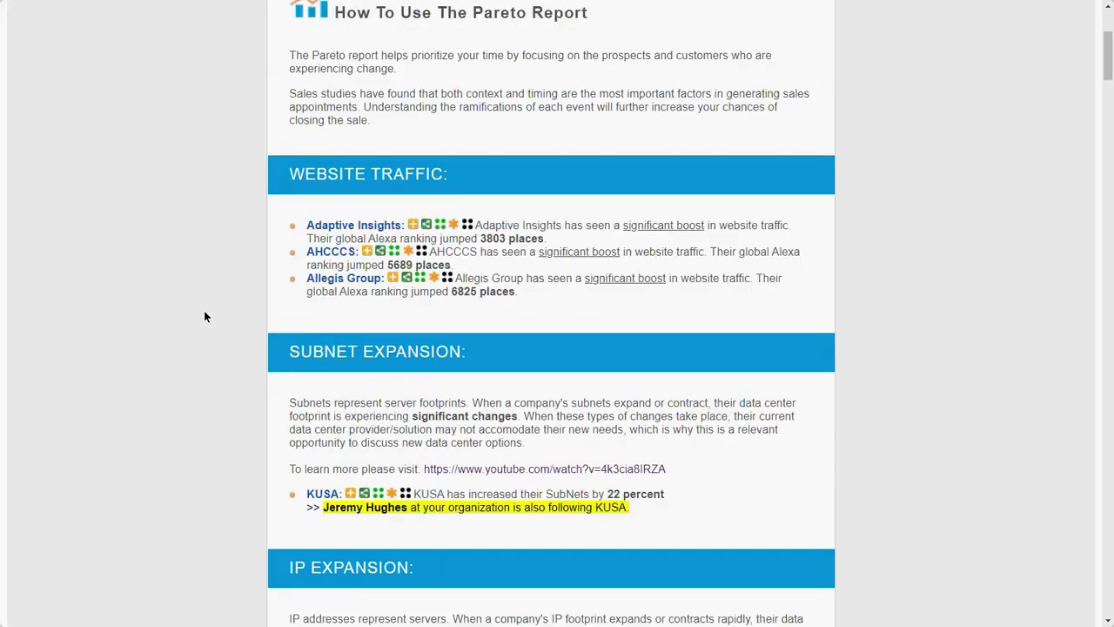
scroll(205, 316, "down", 3)
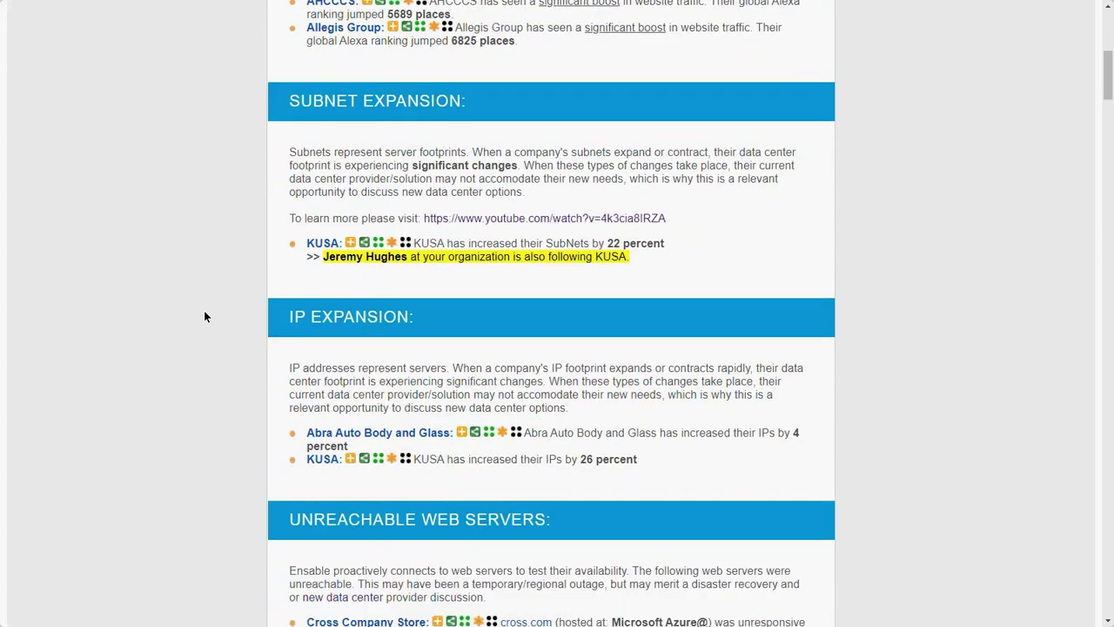
scroll(204, 316, "down", 2)
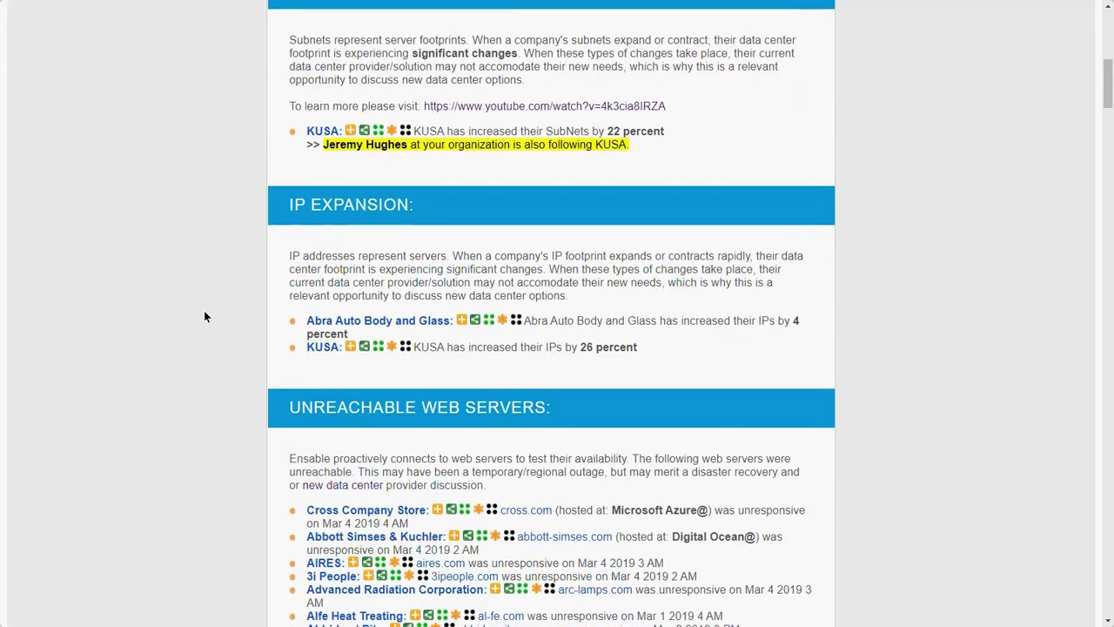
scroll(204, 316, "down", 2)
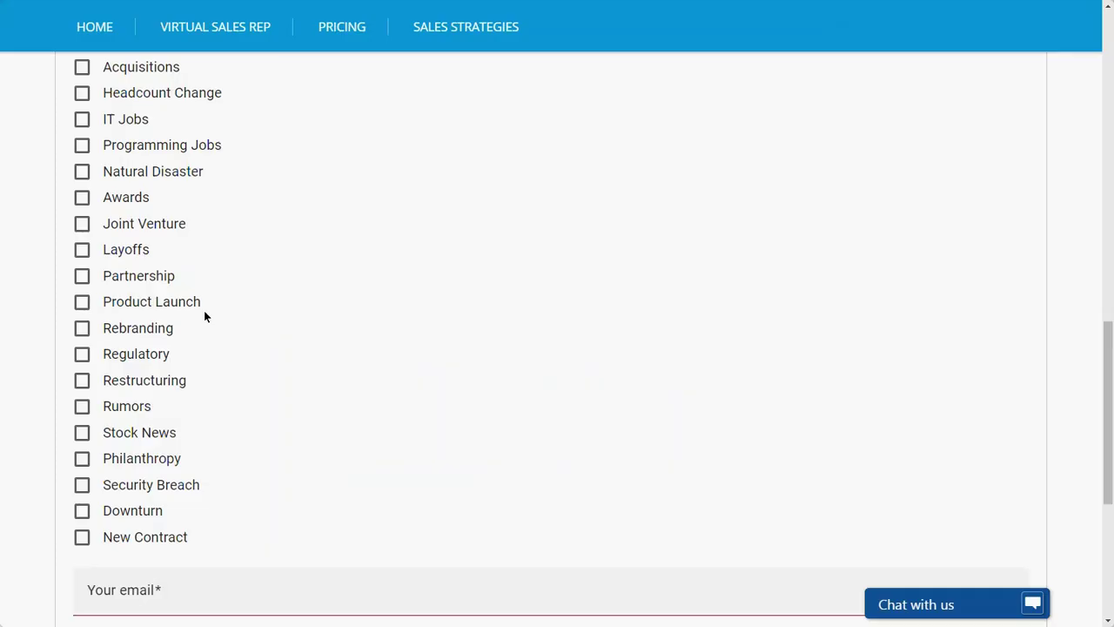
- Set the filter category on the Advanced Following page to Locations and leave the browser's full-screen view
scroll(204, 310, "up", 12)
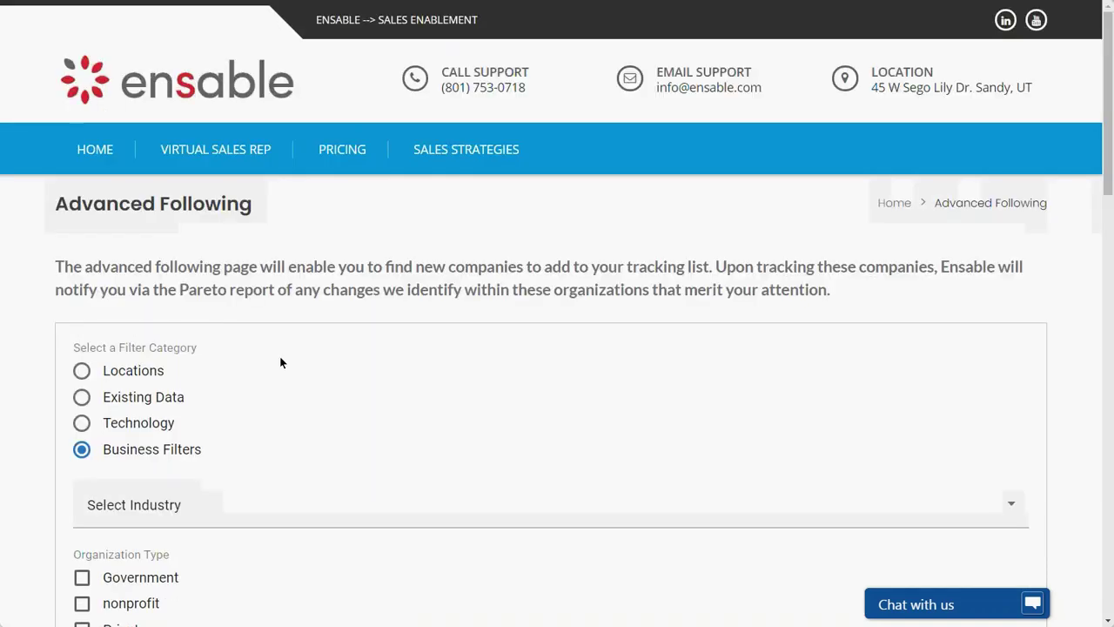
left_click(81, 371)
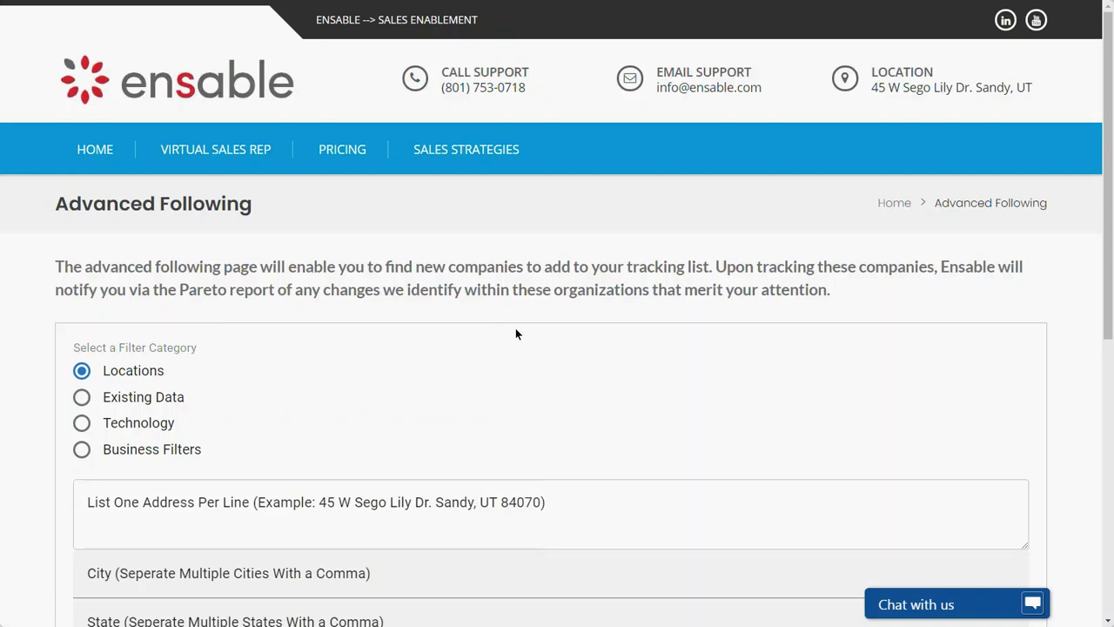
scroll(515, 334, "down", 2)
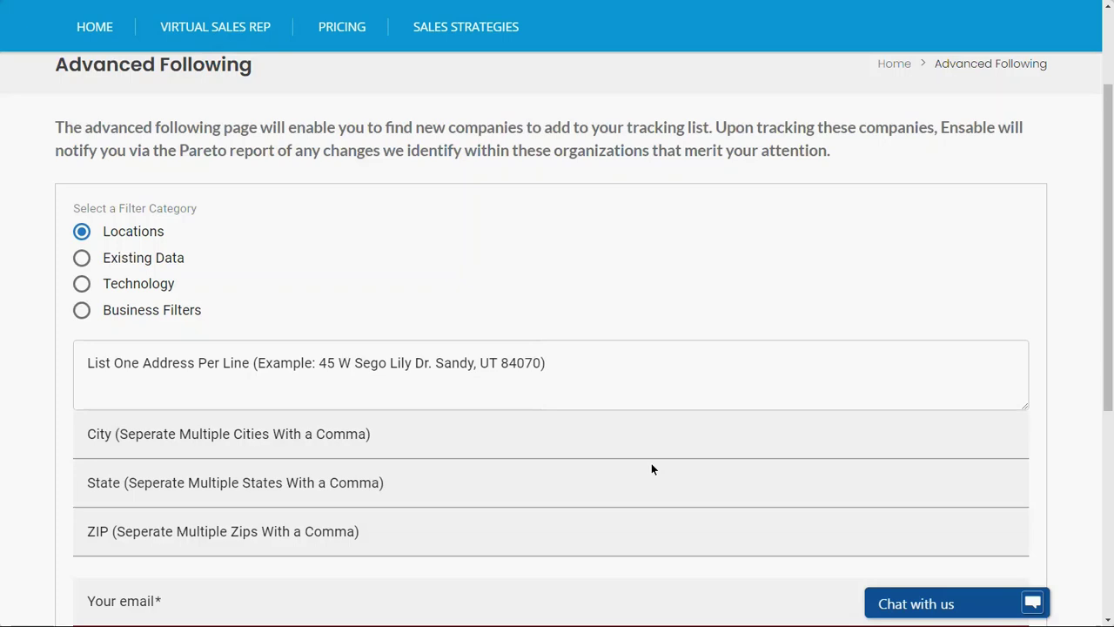
key("F11")
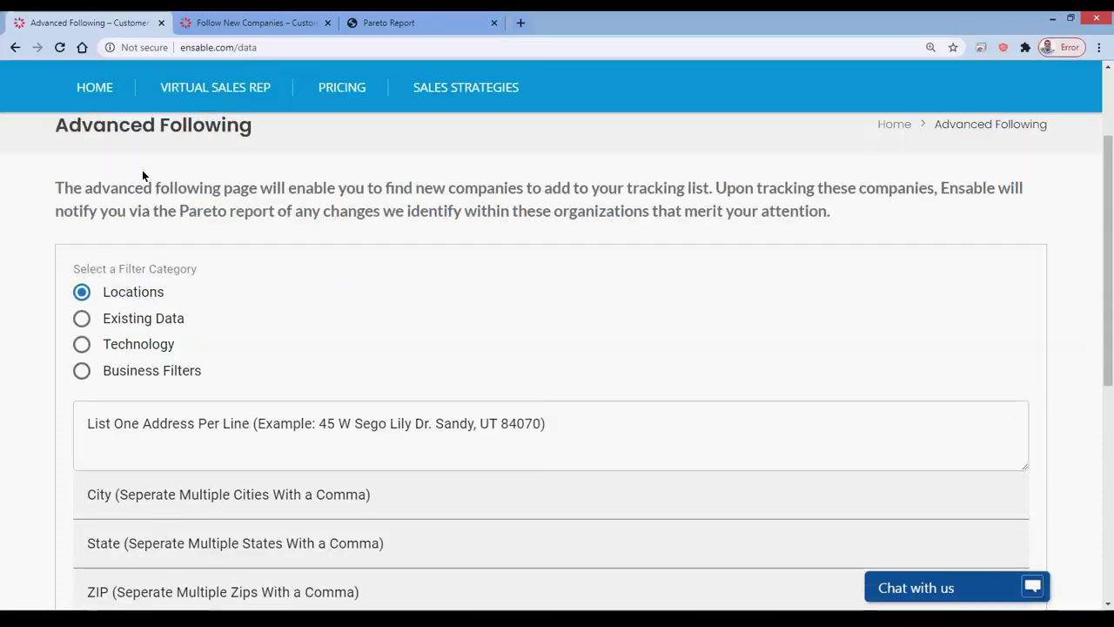
left_click(285, 47)
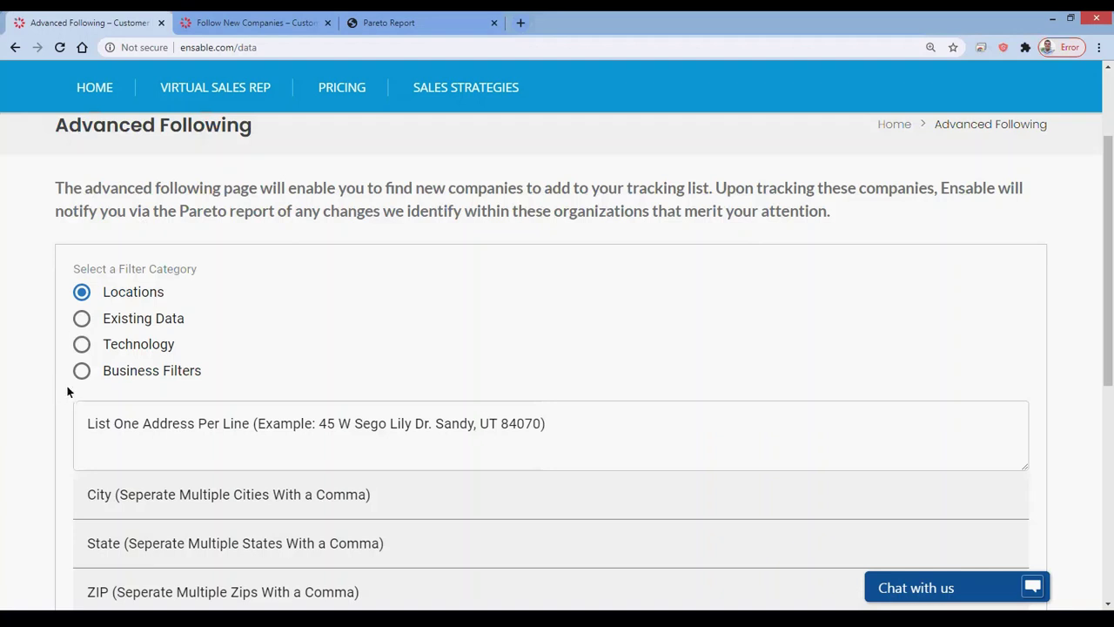
- Switch the filter category to Business Filters and look over the available recent change options
left_click(85, 370)
scroll(1111, 465, "down", 1)
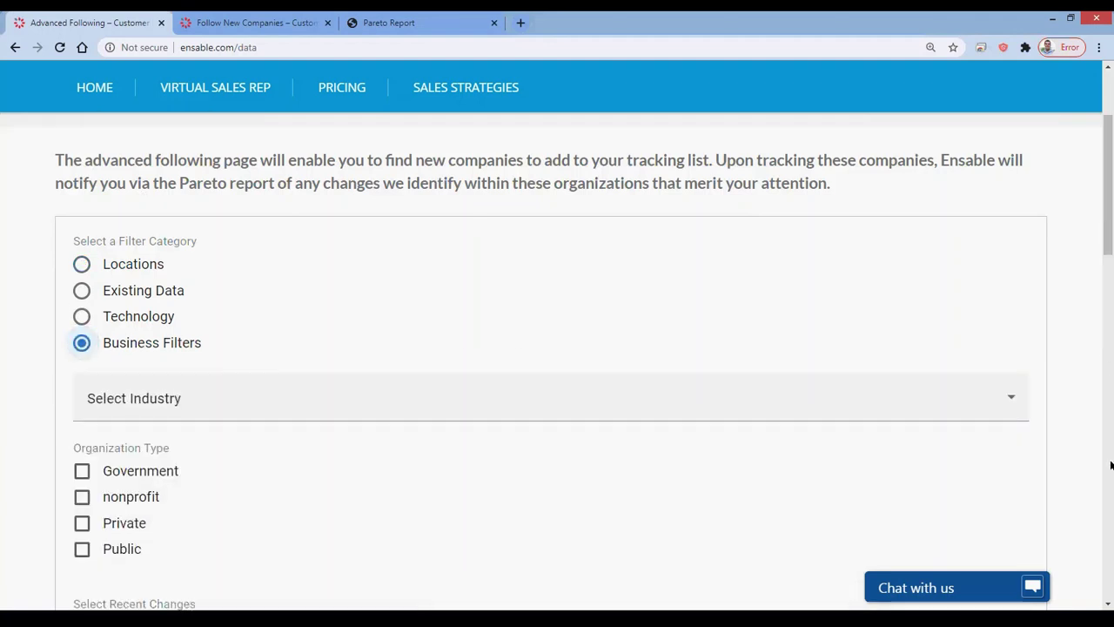
left_click(1110, 466)
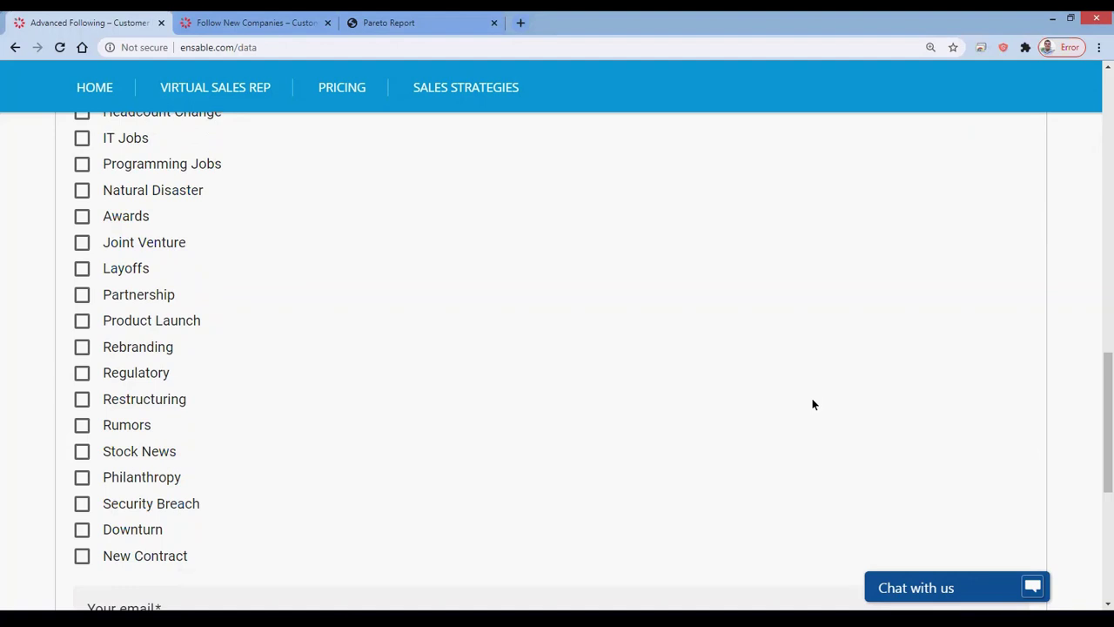
scroll(813, 404, "up", 1)
scroll(813, 404, "up", 1)
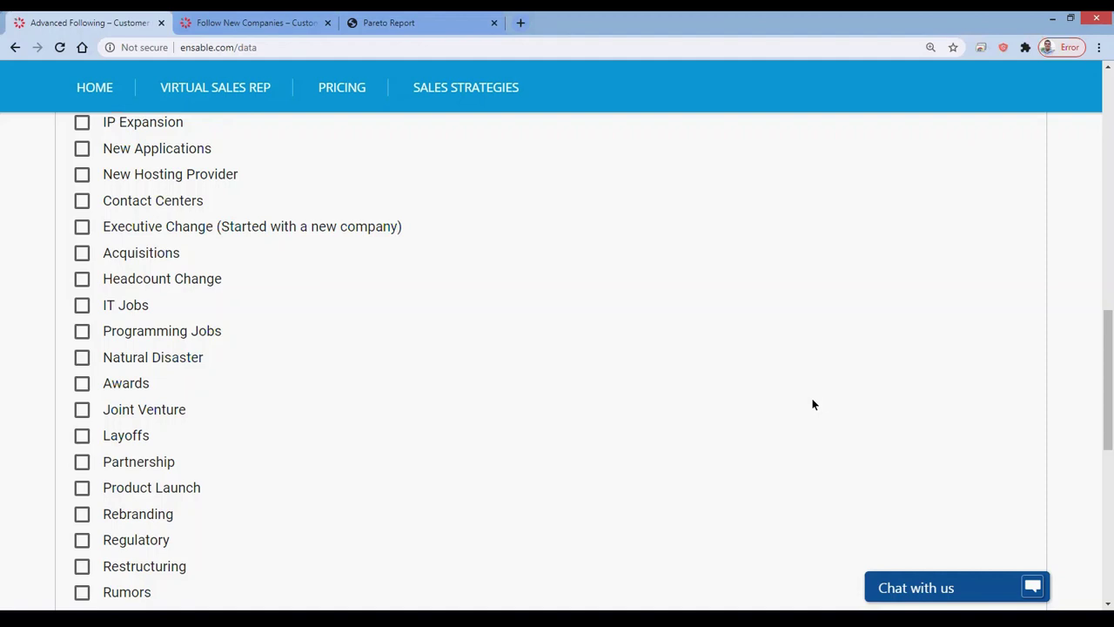
scroll(813, 404, "down", 3)
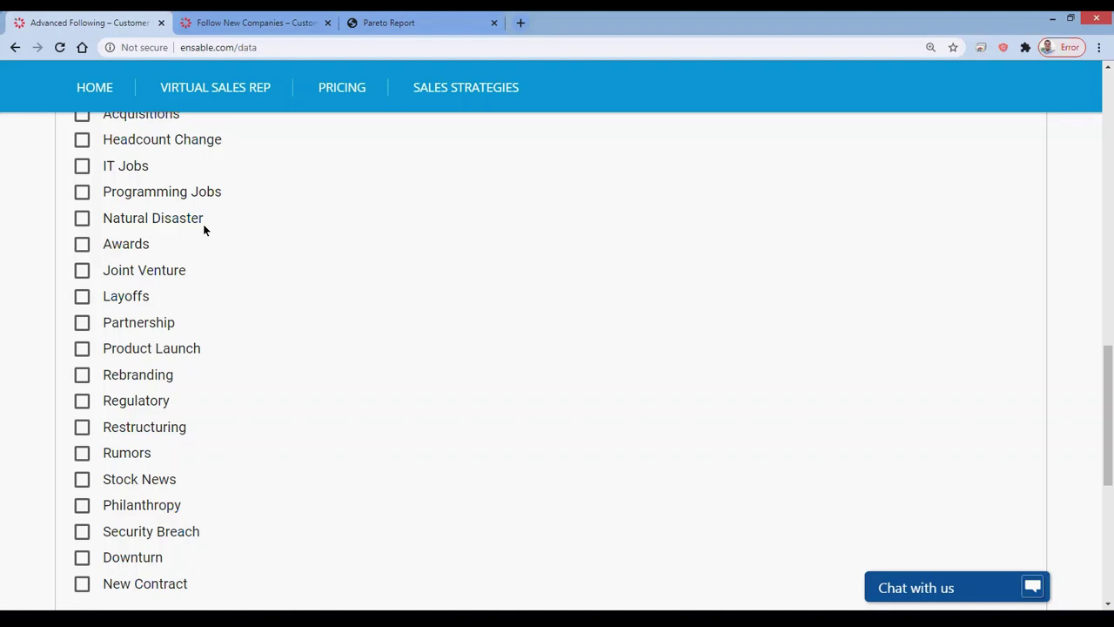
scroll(203, 228, "up", 1)
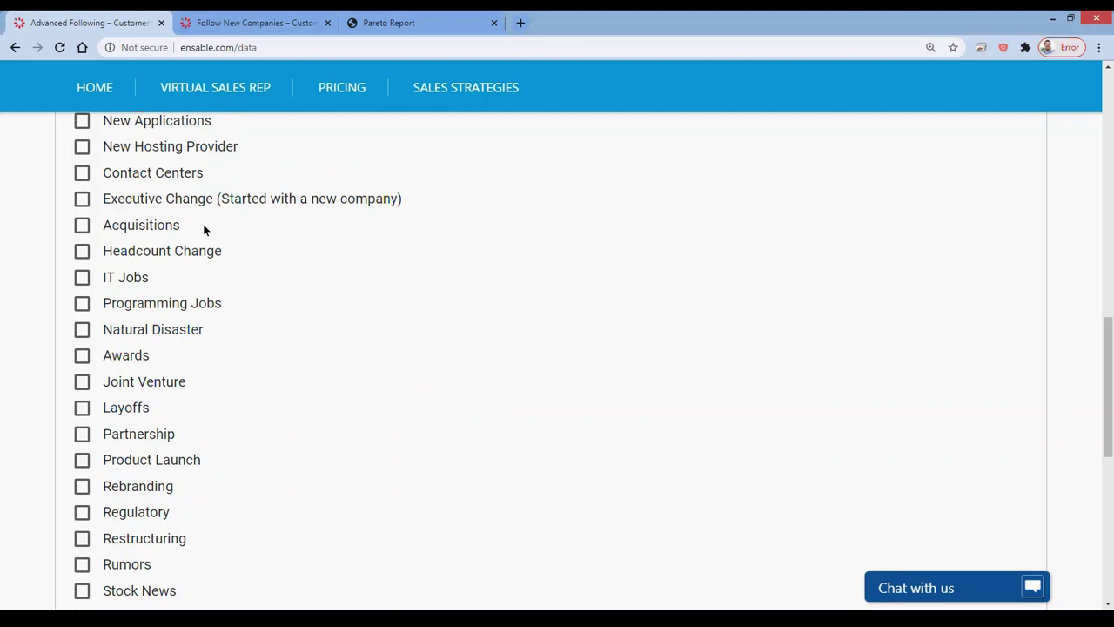
scroll(406, 322, "up", 1)
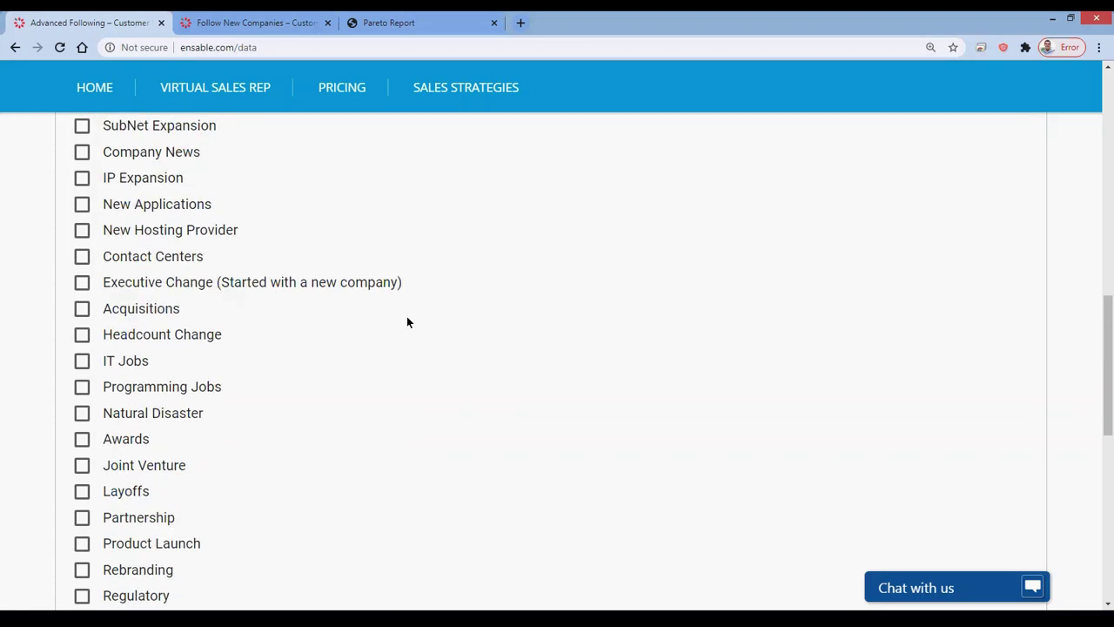